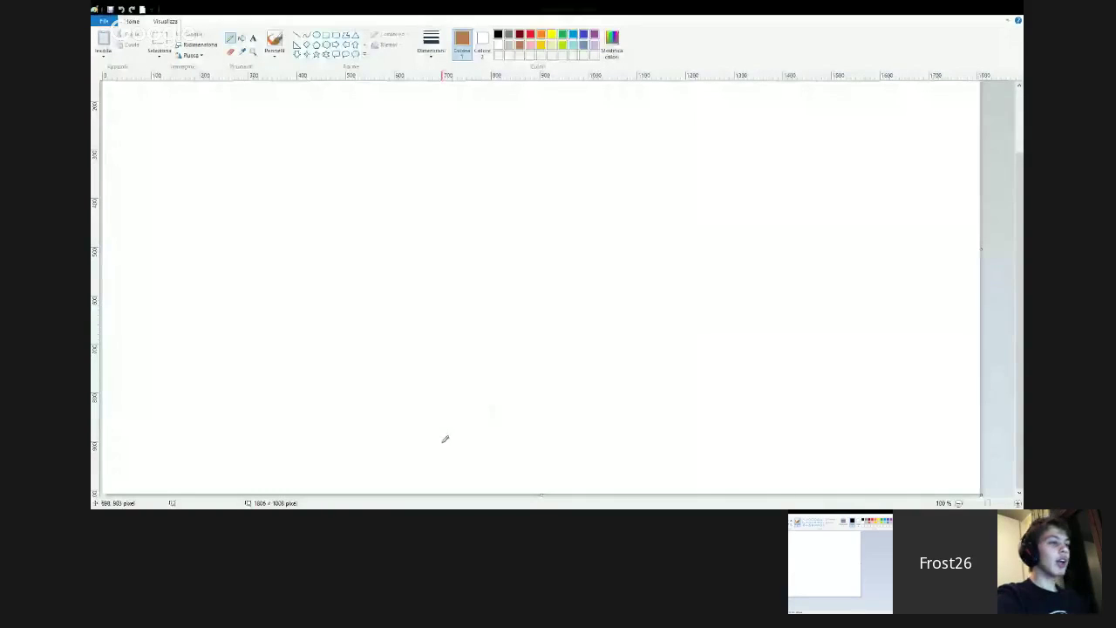
- Draw the thin brown freehand outline of a three-tier swirl with a curled tip and a closed, rounded base
{"action": "mouse_move", "coordinate": [441, 443]}
{"action": "left_mouse_down"}
{"action": "mouse_move", "coordinate": [409, 440]}
{"action": "mouse_move", "coordinate": [355, 377]}
{"action": "mouse_move", "coordinate": [393, 360]}
{"action": "left_mouse_up"}
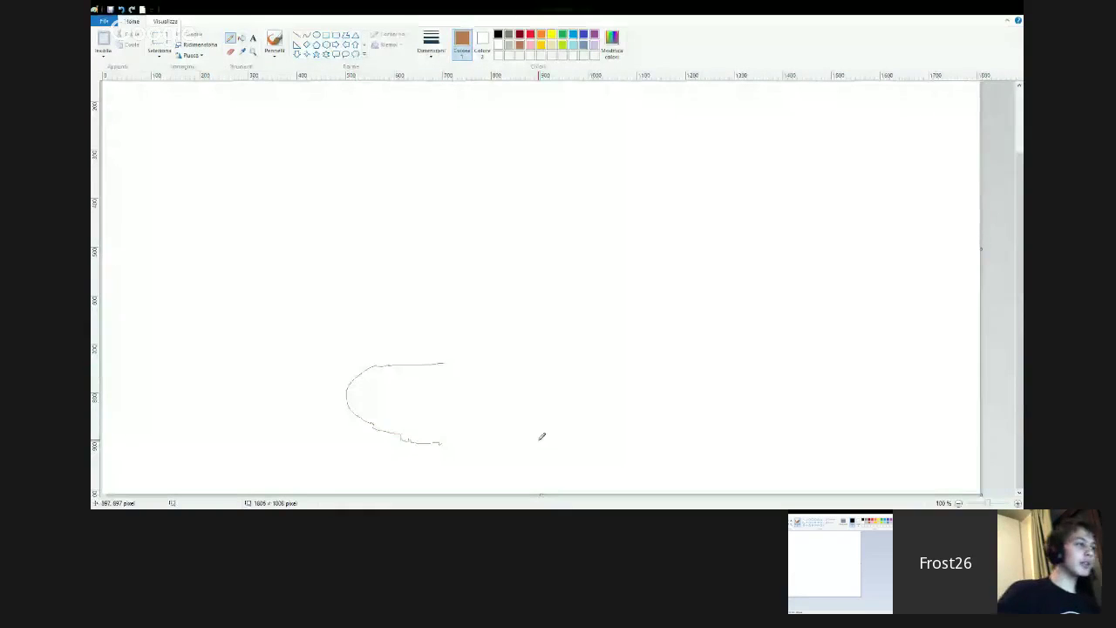
{"action": "mouse_move", "coordinate": [602, 450]}
{"action": "left_mouse_down"}
{"action": "mouse_move", "coordinate": [698, 387]}
{"action": "mouse_move", "coordinate": [531, 366]}
{"action": "mouse_move", "coordinate": [386, 319]}
{"action": "mouse_move", "coordinate": [608, 299]}
{"action": "mouse_move", "coordinate": [678, 279]}
{"action": "mouse_move", "coordinate": [428, 239]}
{"action": "mouse_move", "coordinate": [564, 149]}
{"action": "mouse_move", "coordinate": [579, 106]}
{"action": "mouse_move", "coordinate": [565, 104]}
{"action": "mouse_move", "coordinate": [658, 149]}
{"action": "mouse_move", "coordinate": [626, 216]}
{"action": "mouse_move", "coordinate": [678, 231]}
{"action": "mouse_move", "coordinate": [700, 259]}
{"action": "left_mouse_up"}
{"action": "left_click_drag", "start_coordinate": [388, 249], "coordinate": [433, 323]}
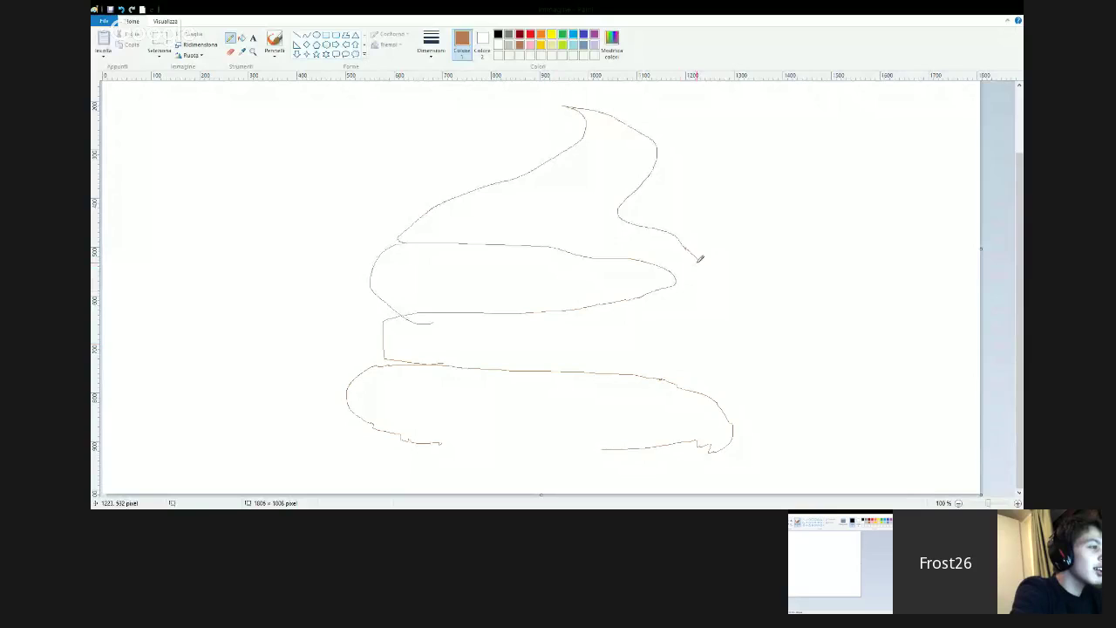
{"action": "mouse_move", "coordinate": [700, 256]}
{"action": "left_mouse_down"}
{"action": "mouse_move", "coordinate": [723, 307]}
{"action": "mouse_move", "coordinate": [707, 362]}
{"action": "left_mouse_up"}
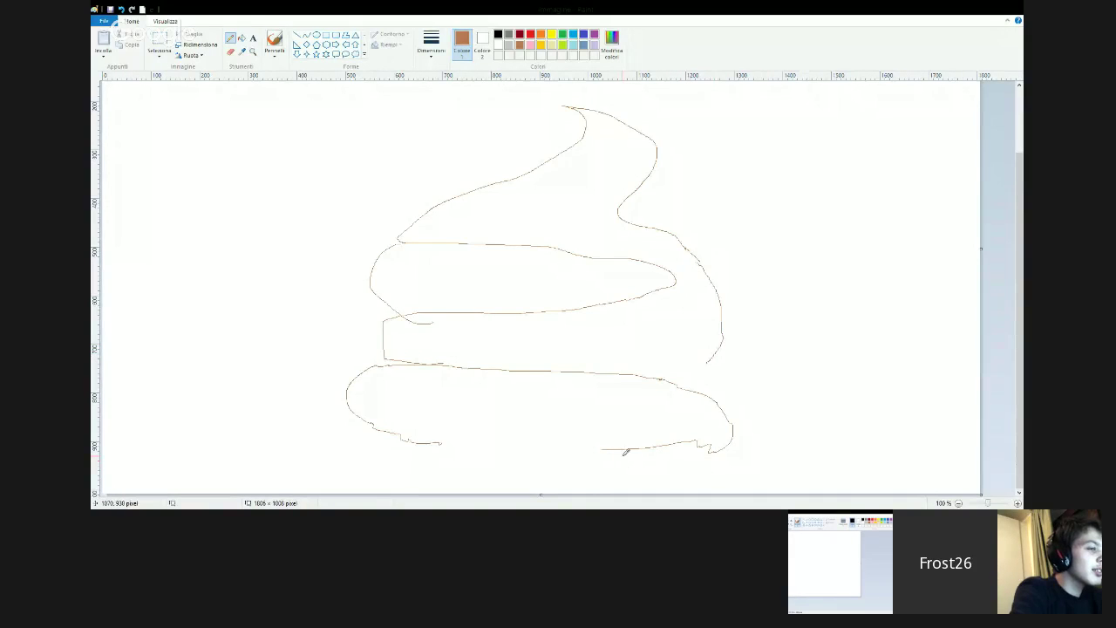
{"action": "left_click_drag", "start_coordinate": [623, 450], "coordinate": [431, 429]}
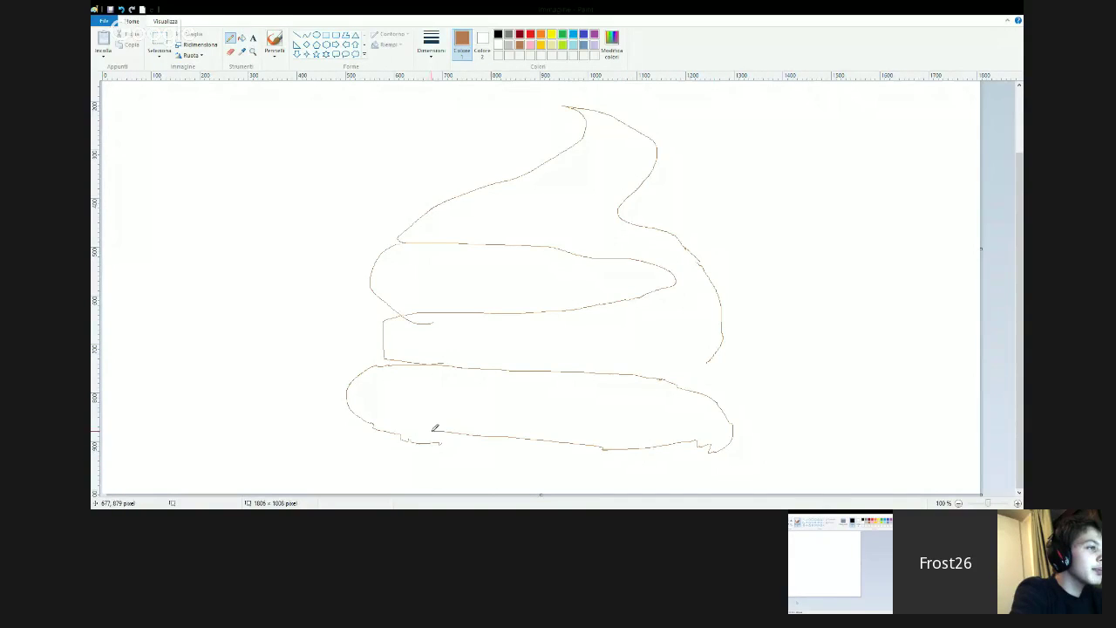
- Draw two brown circular eyes across the middle tier, about 116 × 110 px and 108 × 117 px, side by side
{"action": "left_click", "coordinate": [315, 35]}
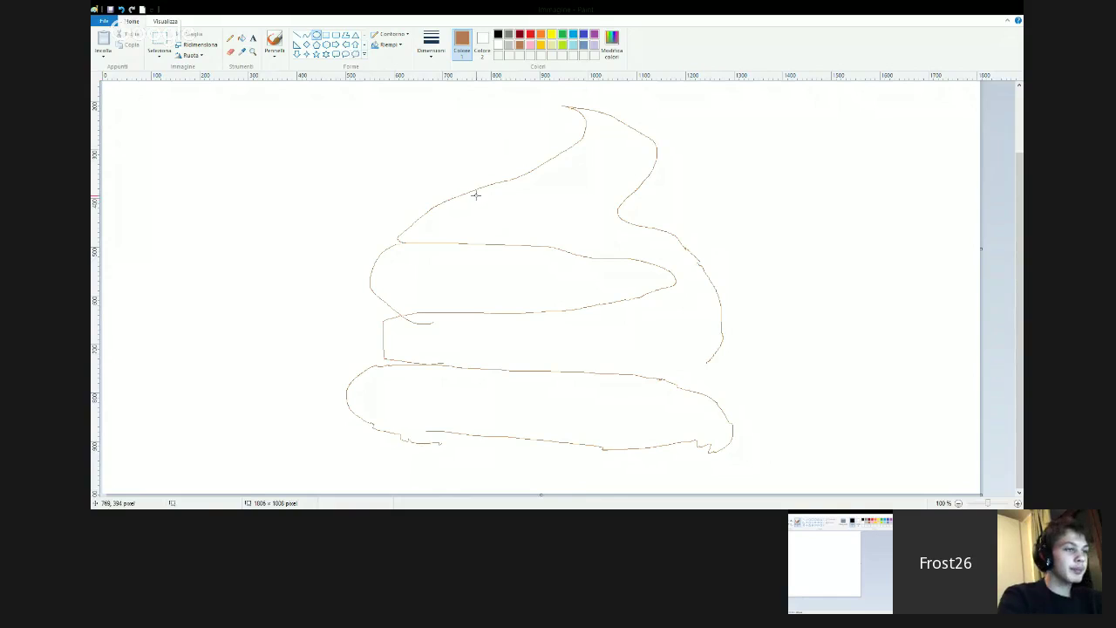
{"action": "mouse_move", "coordinate": [466, 203]}
{"action": "left_mouse_down"}
{"action": "mouse_move", "coordinate": [491, 253]}
{"action": "mouse_move", "coordinate": [568, 285]}
{"action": "mouse_move", "coordinate": [538, 289]}
{"action": "left_mouse_up"}
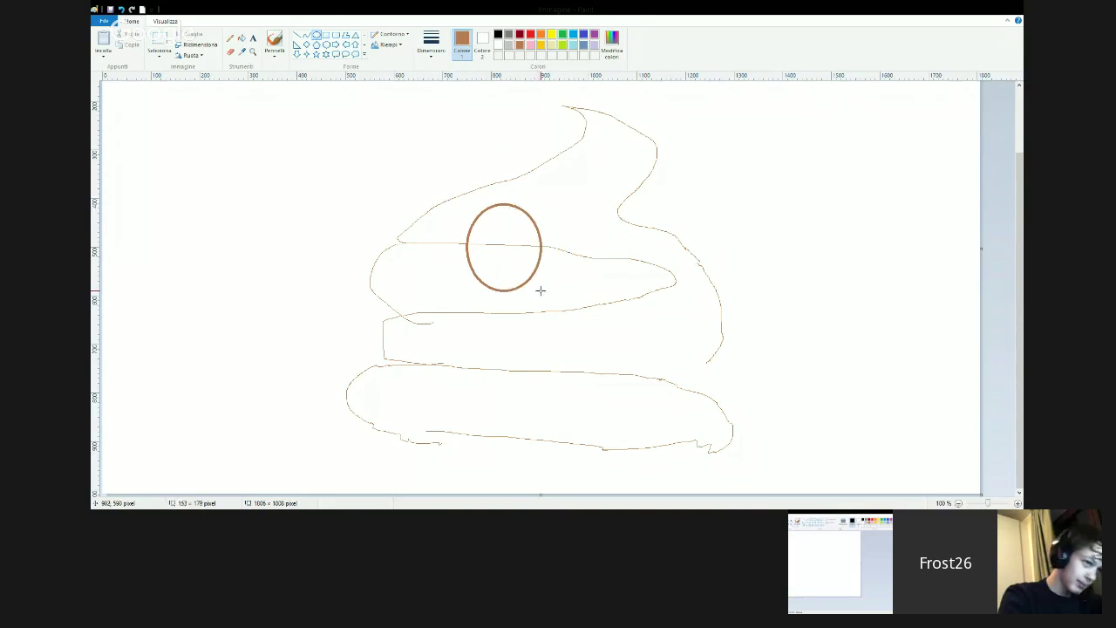
{"action": "left_click_drag", "start_coordinate": [542, 204], "coordinate": [523, 237]}
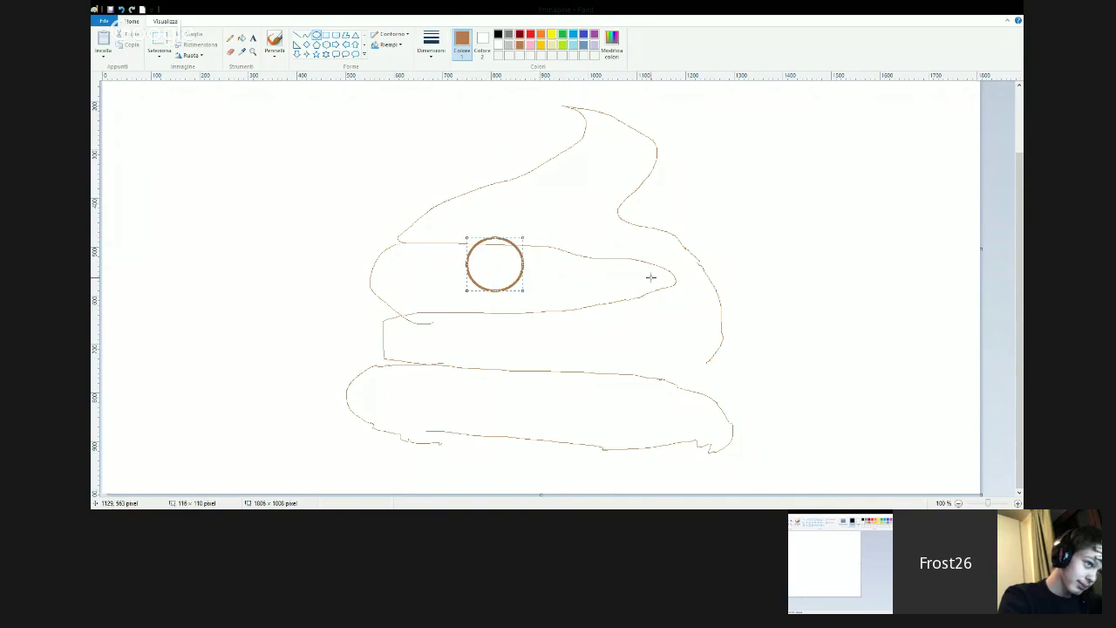
{"action": "left_click", "coordinate": [315, 35]}
{"action": "left_click_drag", "start_coordinate": [551, 246], "coordinate": [620, 317]}
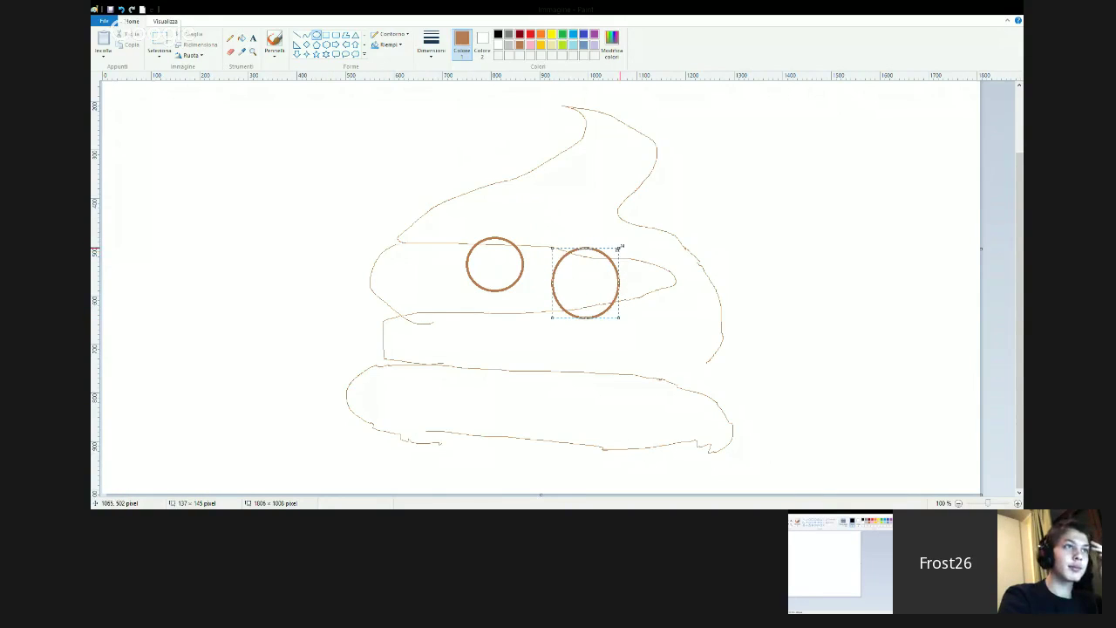
{"action": "left_click_drag", "start_coordinate": [618, 249], "coordinate": [606, 266]}
{"action": "left_click_drag", "start_coordinate": [582, 318], "coordinate": [580, 264]}
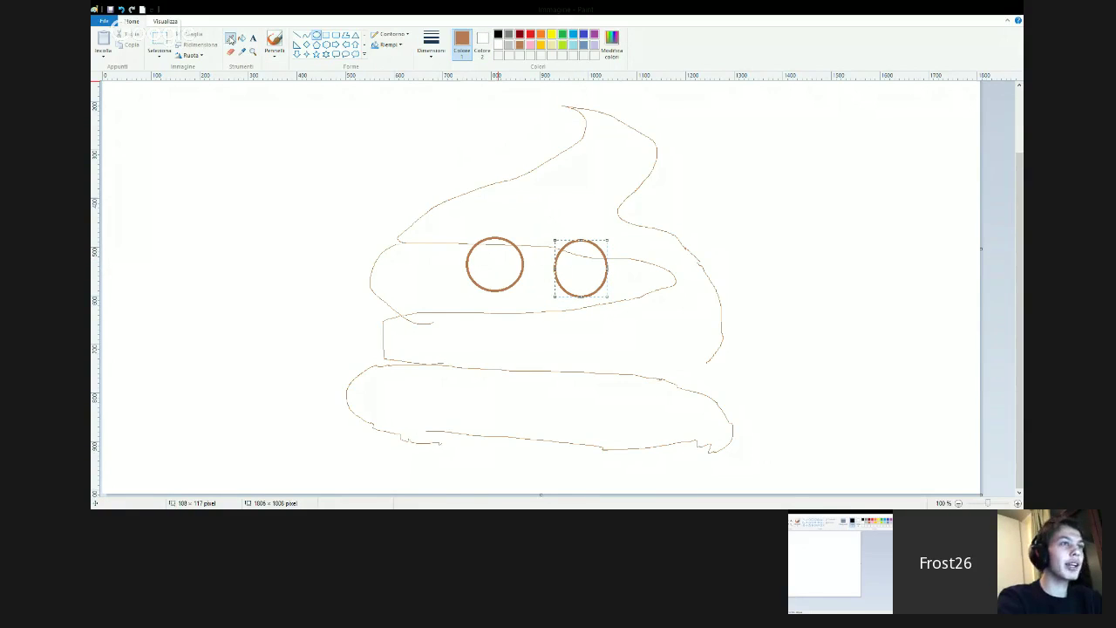
- Scribble small black pupils inside both eyes with the Pencil
{"action": "left_click", "coordinate": [230, 38]}
{"action": "left_click", "coordinate": [498, 34]}
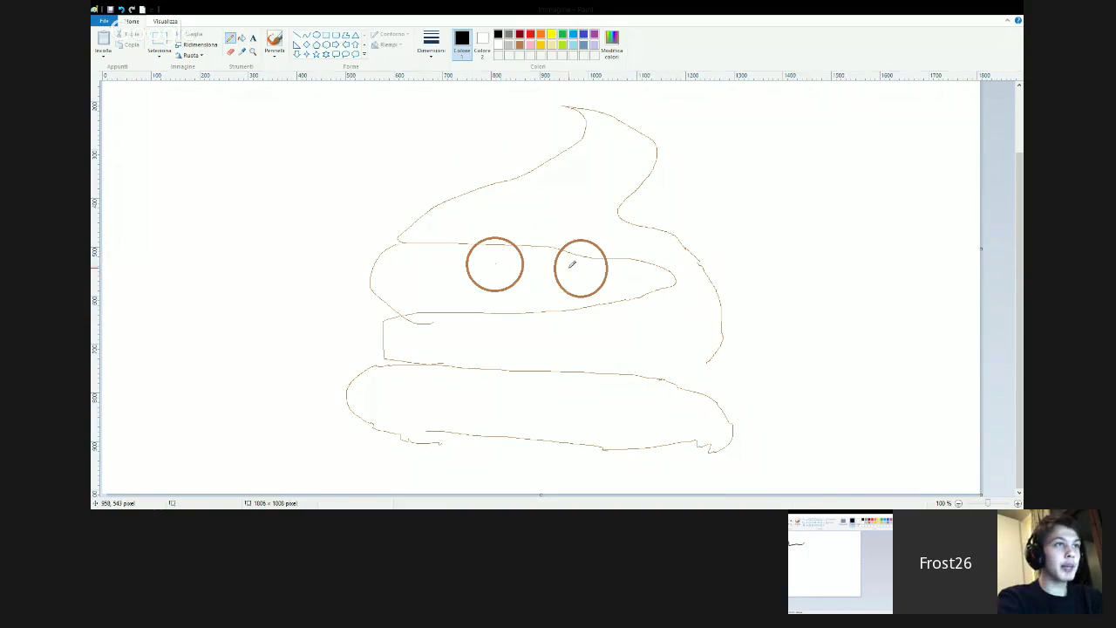
{"action": "left_click_drag", "start_coordinate": [570, 256], "coordinate": [581, 267]}
{"action": "left_click_drag", "start_coordinate": [496, 259], "coordinate": [497, 262]}
- Draw a black mouth line below the eyes with two adjoining square teeth hanging from it
{"action": "left_click_drag", "start_coordinate": [457, 329], "coordinate": [715, 319]}
{"action": "mouse_move", "coordinate": [505, 334]}
{"action": "left_mouse_down"}
{"action": "mouse_move", "coordinate": [549, 365]}
{"action": "mouse_move", "coordinate": [542, 330]}
{"action": "left_mouse_up"}
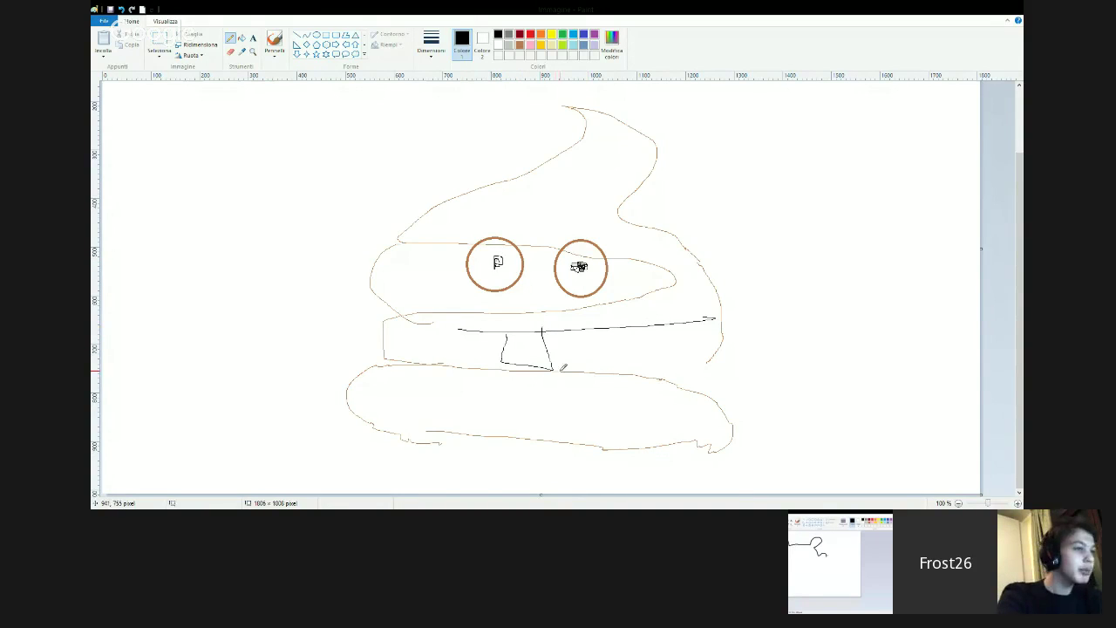
{"action": "mouse_move", "coordinate": [553, 370]}
{"action": "left_mouse_down"}
{"action": "mouse_move", "coordinate": [602, 371]}
{"action": "mouse_move", "coordinate": [612, 324]}
{"action": "left_mouse_up"}
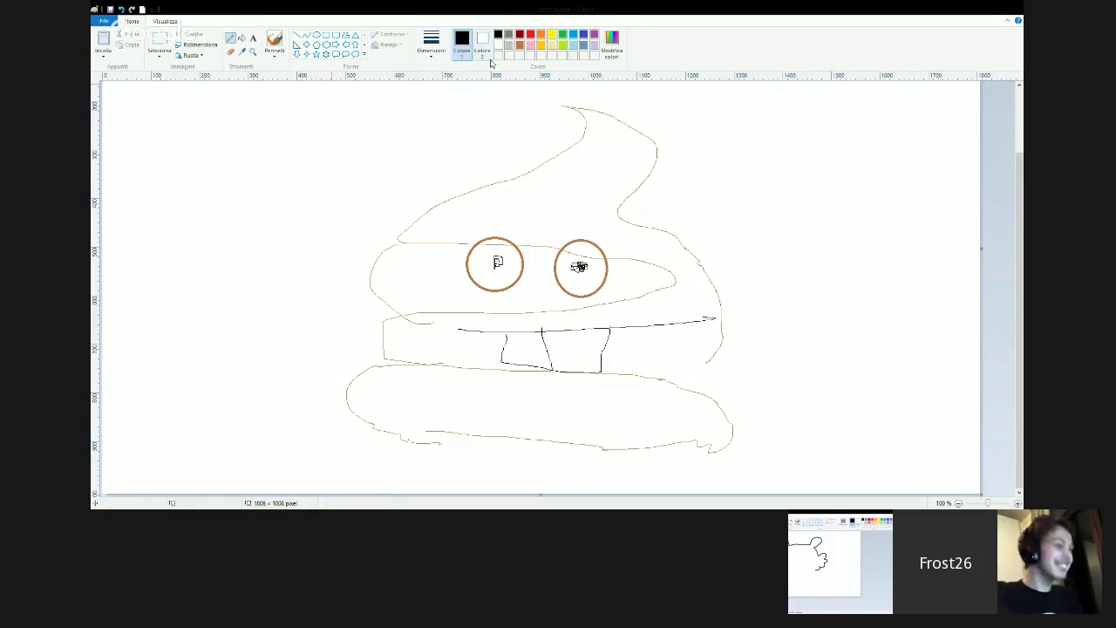
- Try pink as the drawing colour, but choose purple instead
{"action": "left_click", "coordinate": [531, 46]}
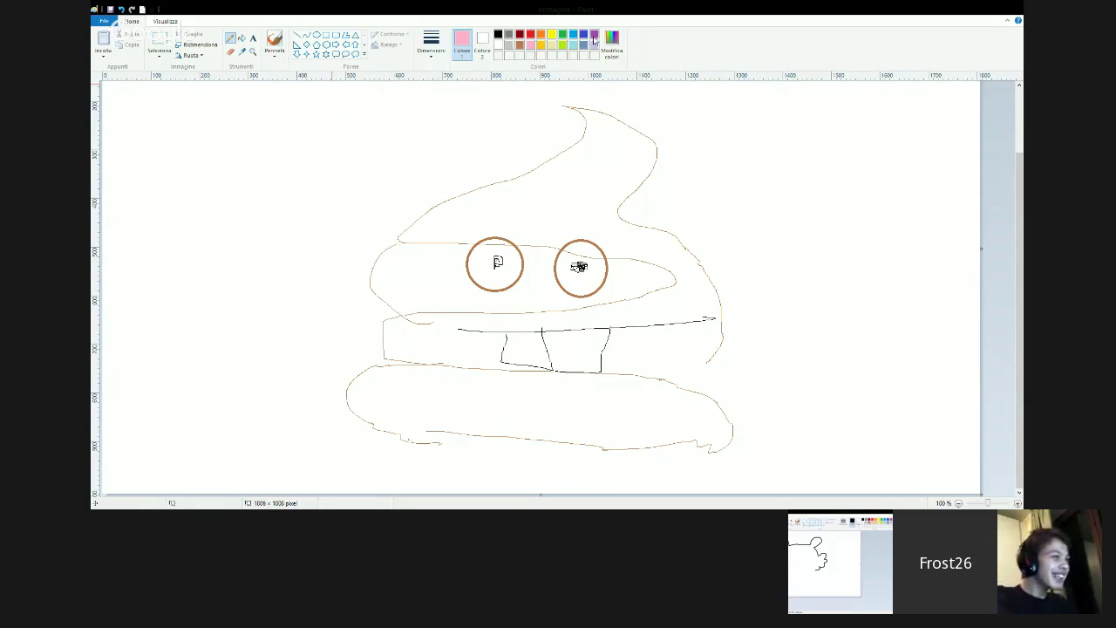
{"action": "left_click", "coordinate": [593, 35]}
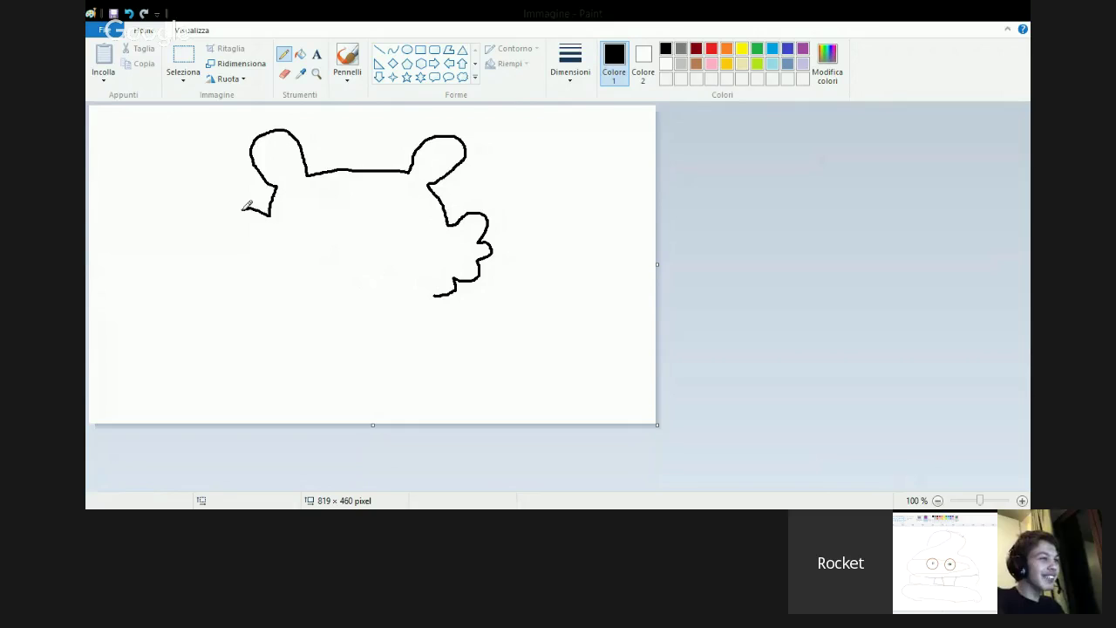
- Continue the black outline of the round-eared figure's left hand down its side in the other Paint drawing
{"action": "mouse_move", "coordinate": [249, 209]}
{"action": "left_mouse_down"}
{"action": "mouse_move", "coordinate": [234, 265]}
{"action": "mouse_move", "coordinate": [255, 295]}
{"action": "left_mouse_up"}
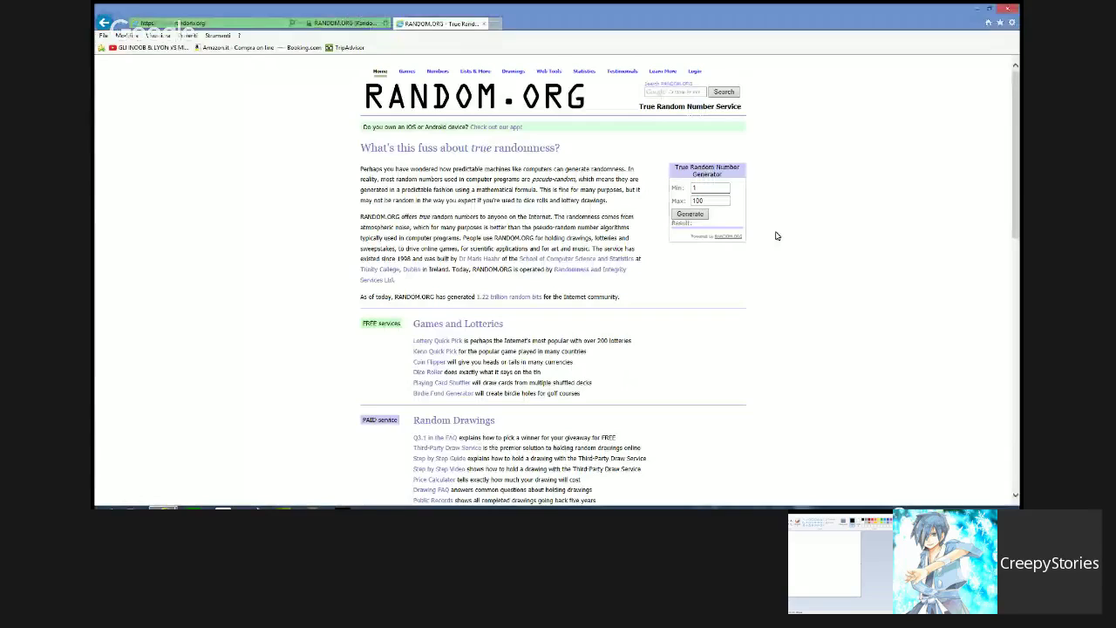
- On RANDOM.ORG, set the generator's maximum to 720 and generate a random number starting from 1
{"action": "left_click", "coordinate": [754, 248]}
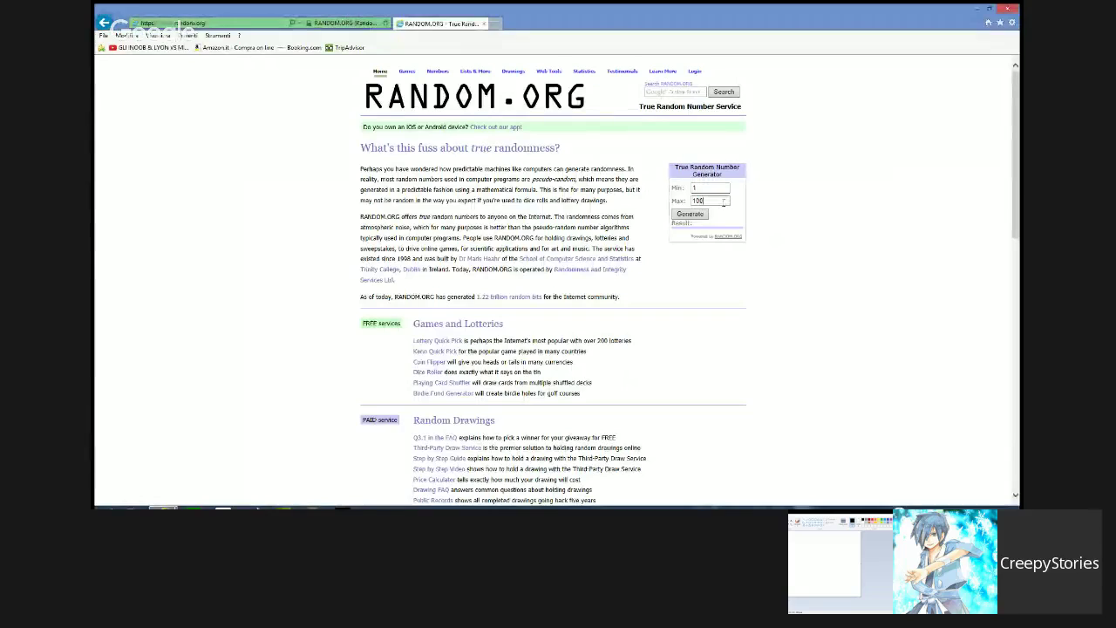
{"action": "left_click", "coordinate": [691, 215]}
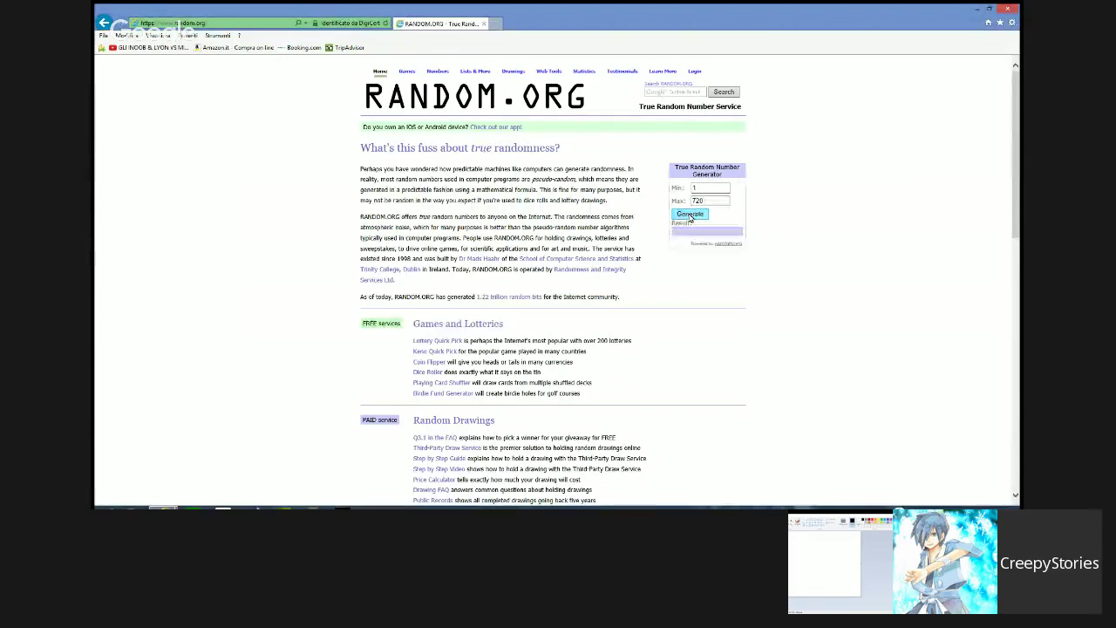
- Open the Hoenn Pokédex list in a new browser tab and check its last numbered entries
{"action": "left_click", "coordinate": [494, 24]}
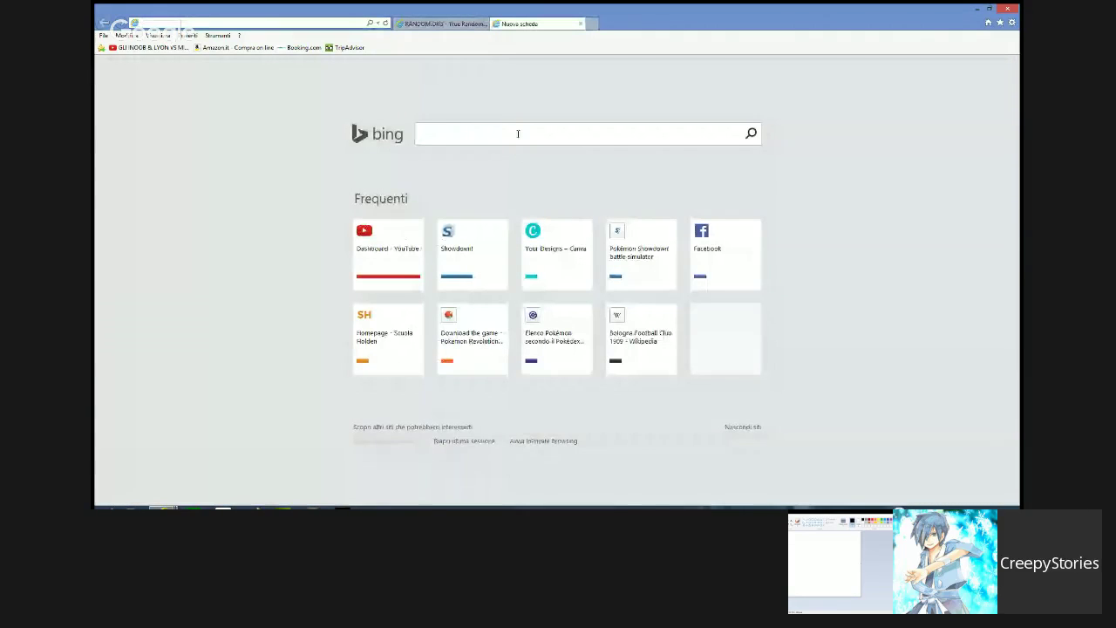
{"action": "left_click", "coordinate": [580, 335]}
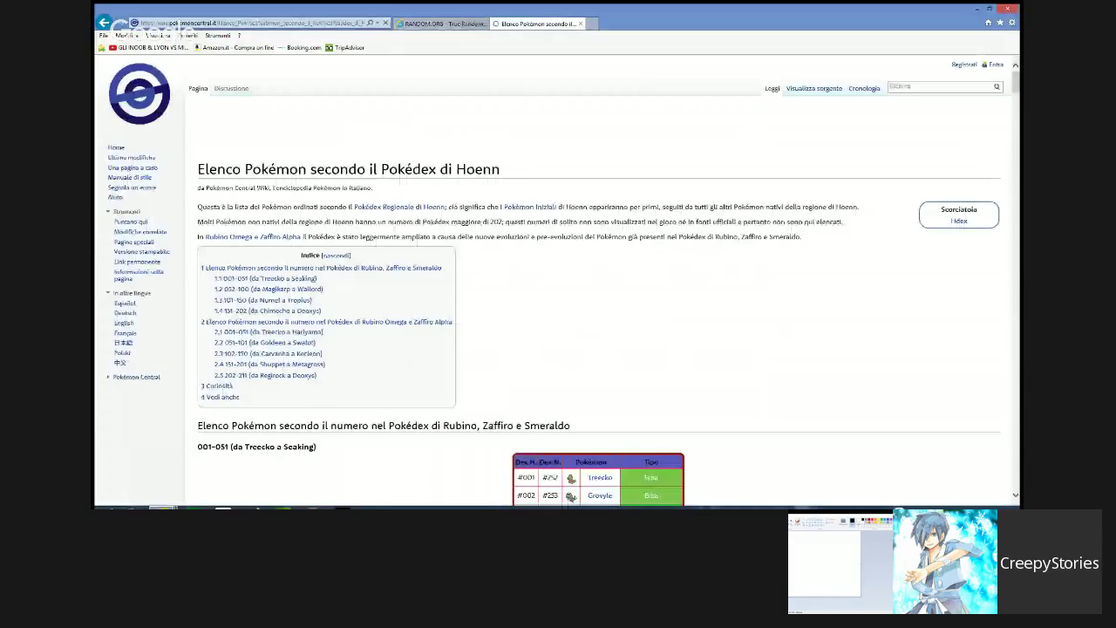
{"action": "left_click_drag", "start_coordinate": [1015, 76], "coordinate": [1004, 471]}
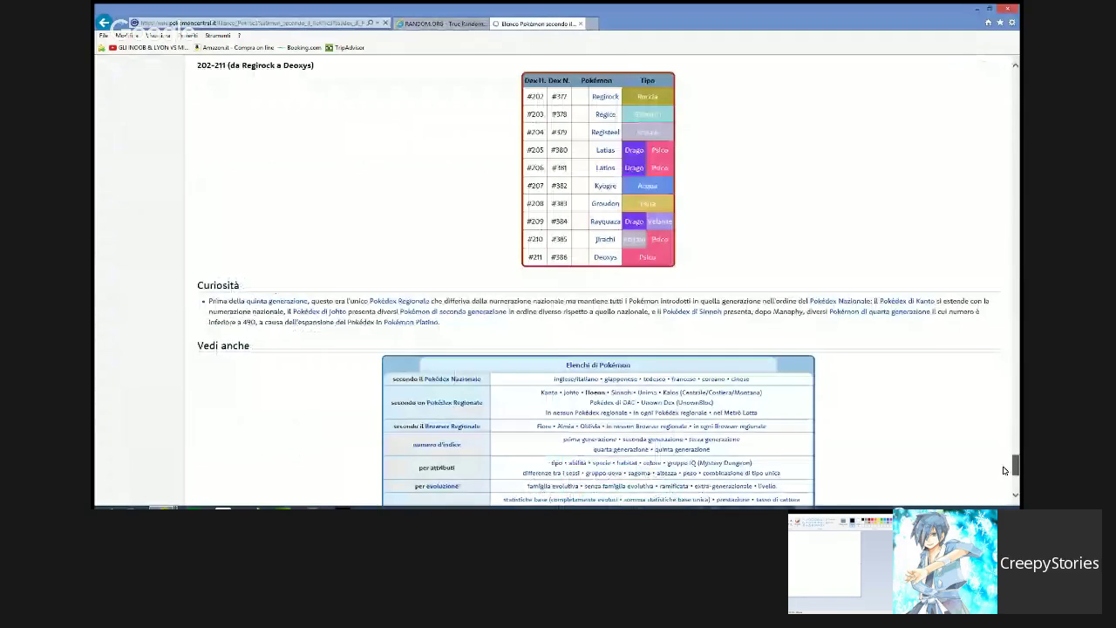
{"action": "scroll", "coordinate": [1004, 471], "scroll_direction": "down", "scroll_amount": 1}
{"action": "scroll", "coordinate": [1003, 471], "scroll_direction": "up", "scroll_amount": 10}
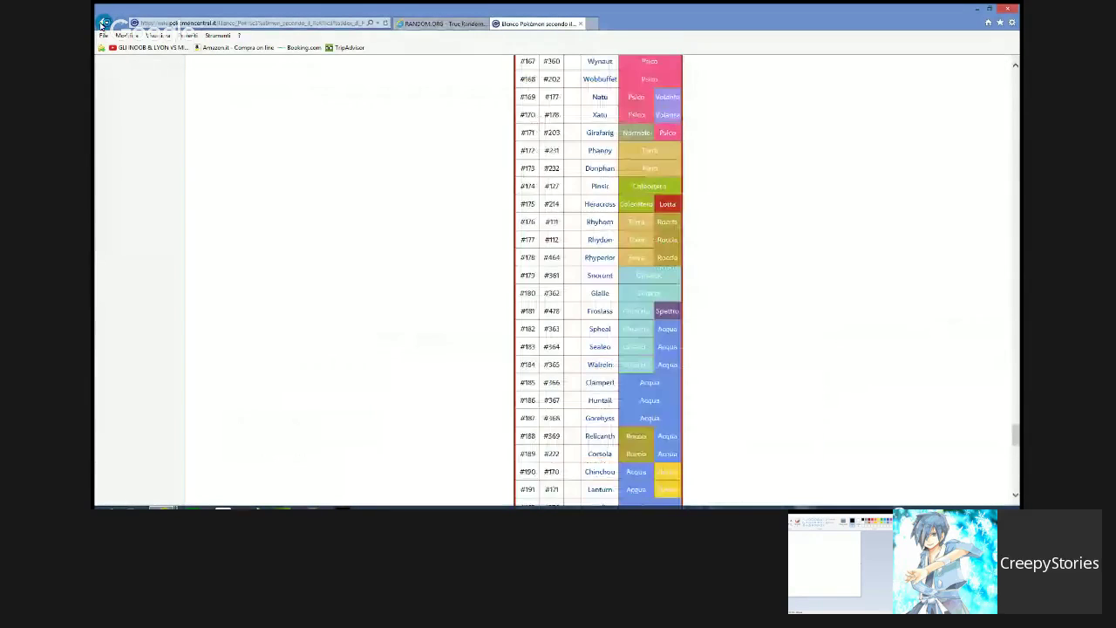
- Leave the Hoenn list and search the web for "pokedex nazionale"
{"action": "key", "text": "ctrl+t"}
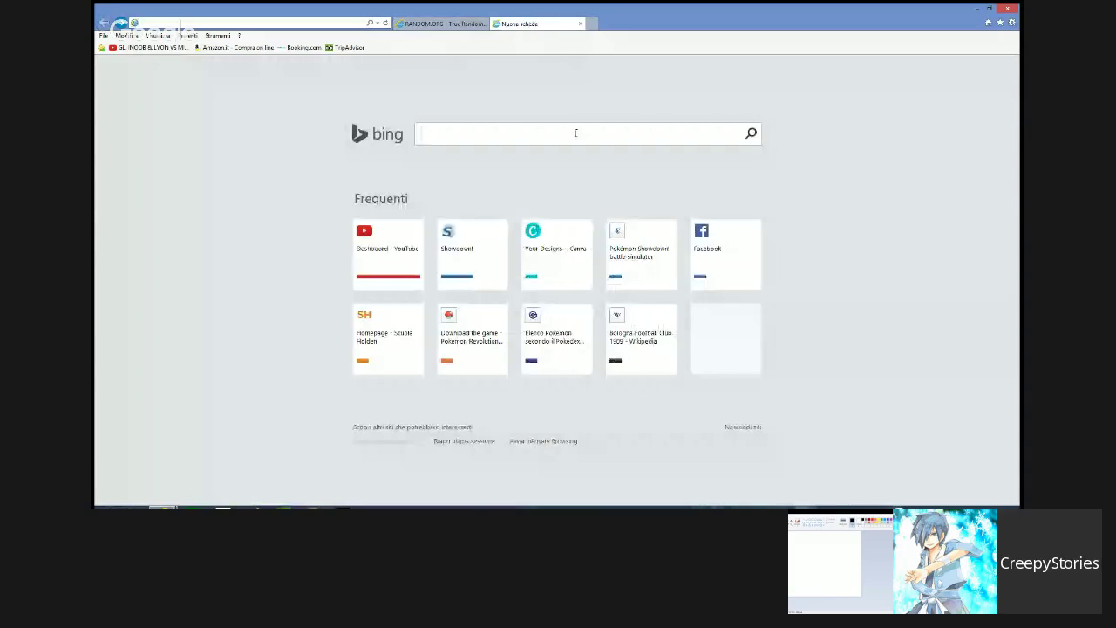
{"action": "type", "text": "pokedex naziona"}
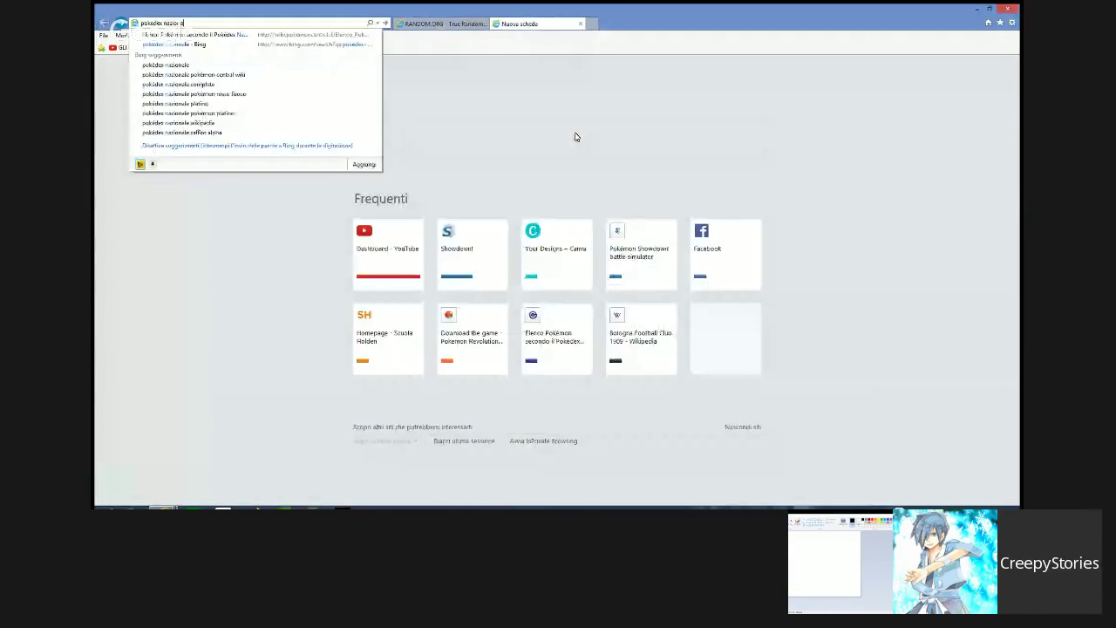
{"action": "type", "text": "le"}
{"action": "key", "text": "Return"}
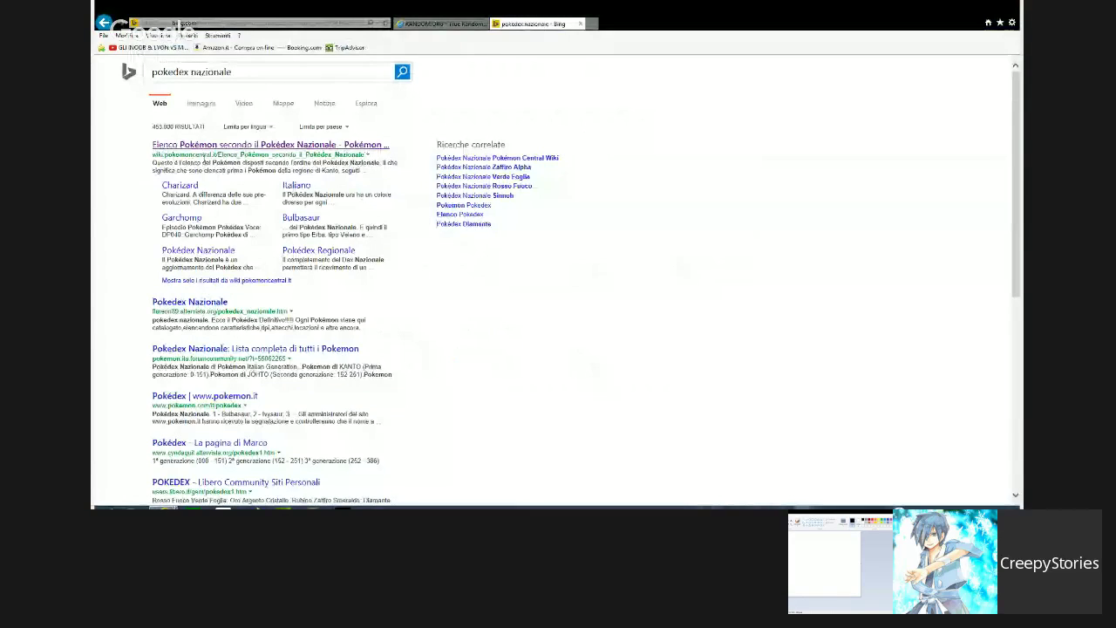
- Open the Pokémon Central list of the Pokédex Nazionale, check section 701-721, and close the page
{"action": "left_click", "coordinate": [270, 144]}
{"action": "left_click_drag", "start_coordinate": [1016, 78], "coordinate": [1015, 471]}
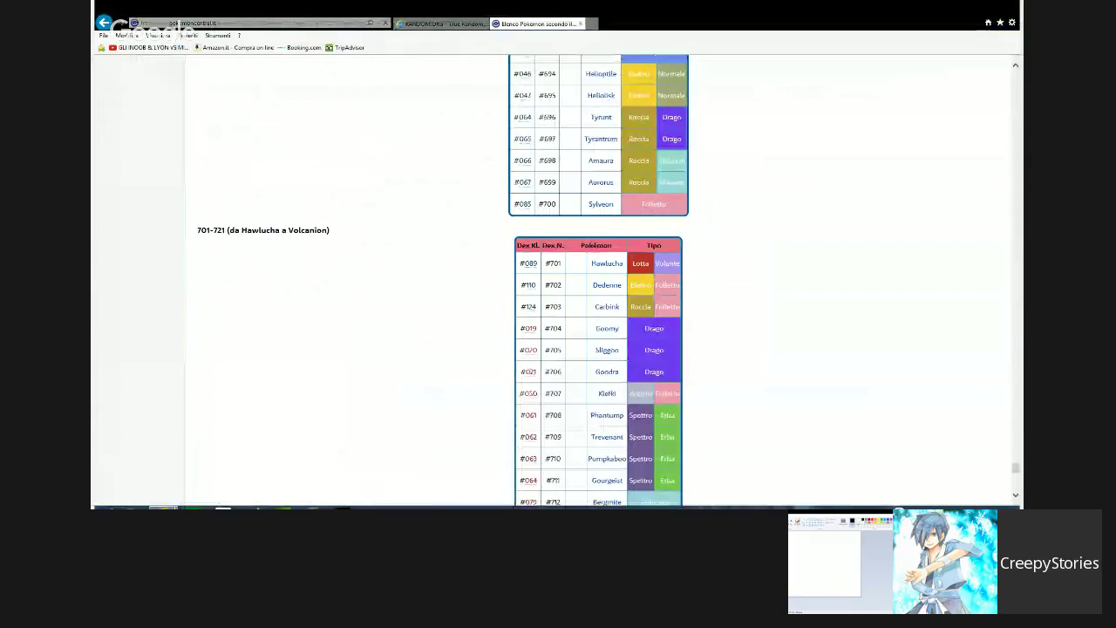
{"action": "key", "text": "ctrl+w"}
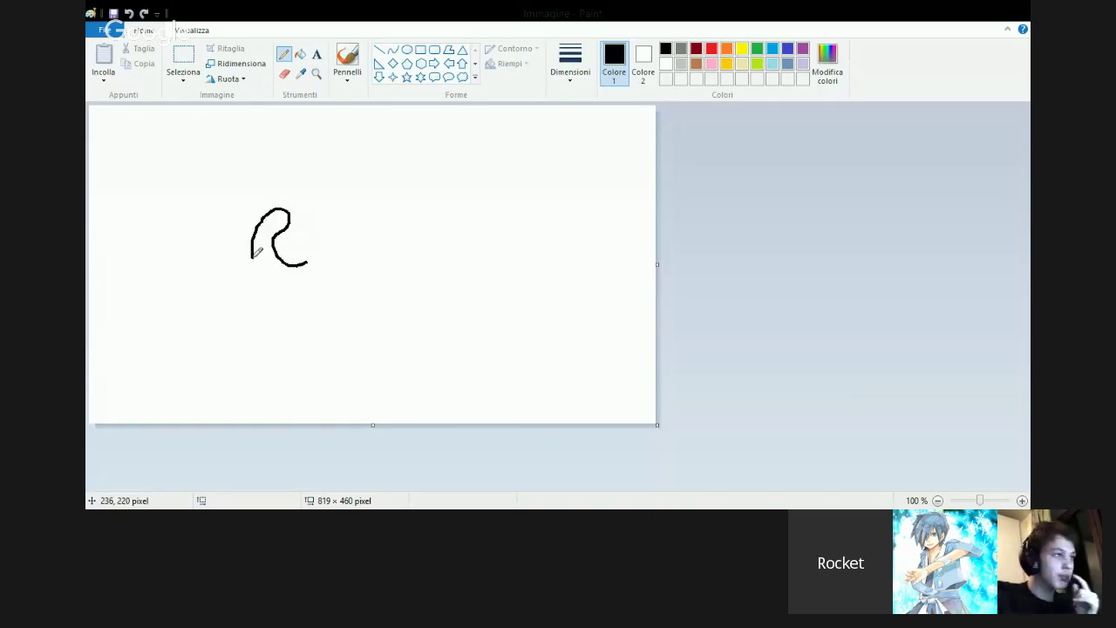
- In the Paint drawing, outline a curled tentacle and, to its right, a tall oval body with a pointed lower end and open top
{"action": "mouse_move", "coordinate": [251, 248]}
{"action": "left_mouse_down"}
{"action": "mouse_move", "coordinate": [276, 314]}
{"action": "mouse_move", "coordinate": [354, 352]}
{"action": "left_mouse_up"}
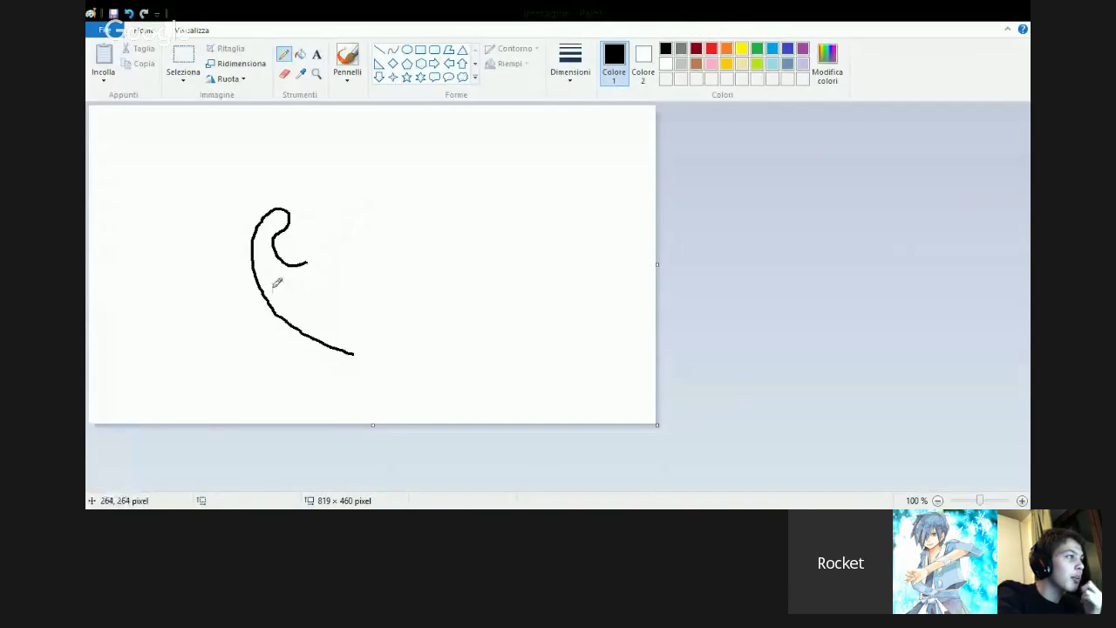
{"action": "left_click_drag", "start_coordinate": [303, 262], "coordinate": [329, 255]}
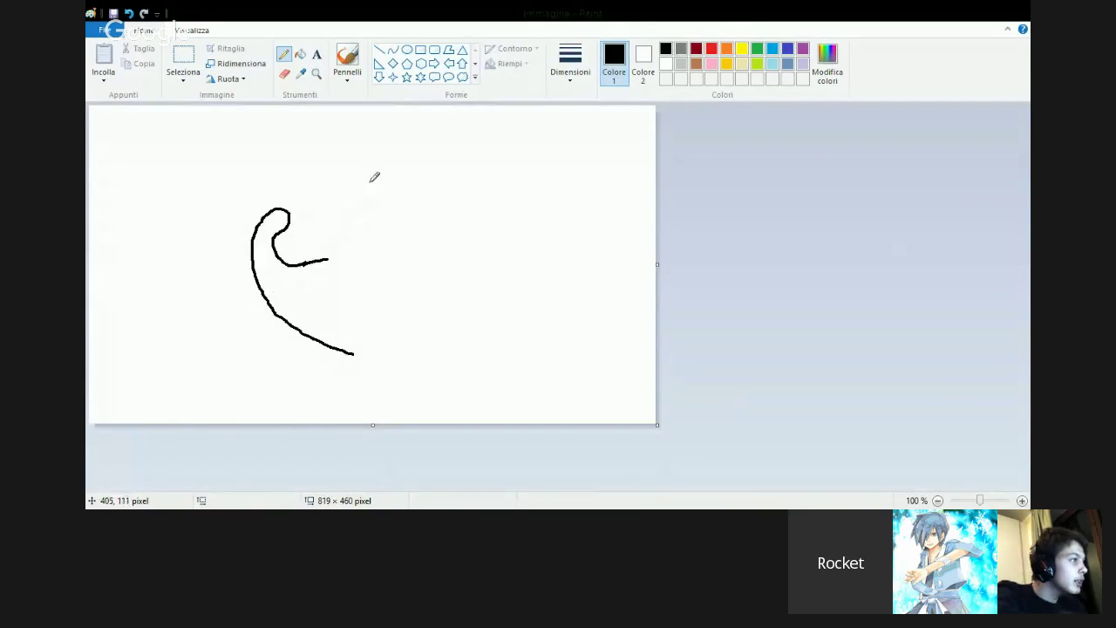
{"action": "mouse_move", "coordinate": [364, 178]}
{"action": "left_mouse_down"}
{"action": "mouse_move", "coordinate": [330, 261]}
{"action": "mouse_move", "coordinate": [352, 336]}
{"action": "left_mouse_up"}
{"action": "left_click_drag", "start_coordinate": [358, 346], "coordinate": [375, 384]}
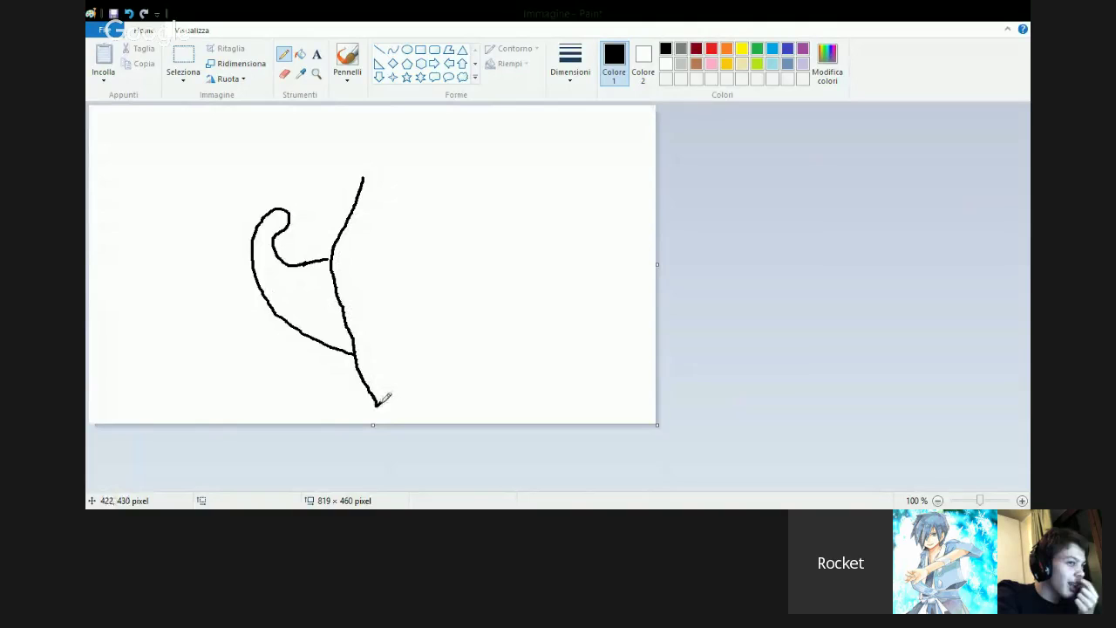
{"action": "mouse_move", "coordinate": [377, 404]}
{"action": "left_mouse_down"}
{"action": "mouse_move", "coordinate": [425, 353]}
{"action": "mouse_move", "coordinate": [431, 319]}
{"action": "mouse_move", "coordinate": [422, 240]}
{"action": "mouse_move", "coordinate": [392, 196]}
{"action": "left_mouse_up"}
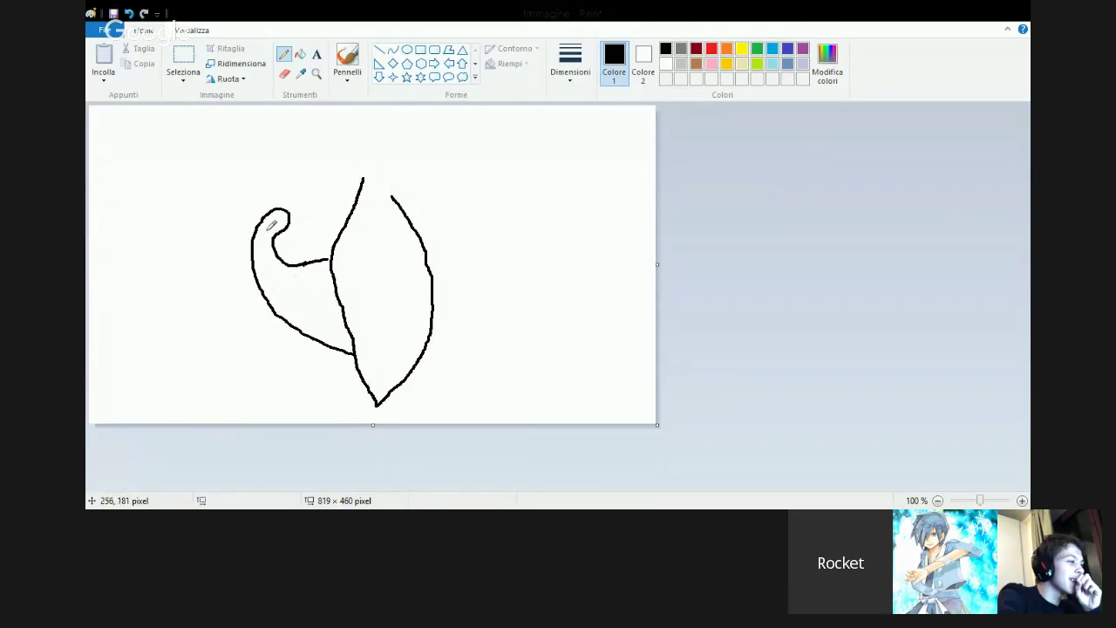
- Add an inner contour line along the curled tentacle and place three small ovals on it
{"action": "mouse_move", "coordinate": [274, 219]}
{"action": "left_mouse_down"}
{"action": "mouse_move", "coordinate": [265, 273]}
{"action": "mouse_move", "coordinate": [280, 298]}
{"action": "mouse_move", "coordinate": [346, 315]}
{"action": "left_mouse_up"}
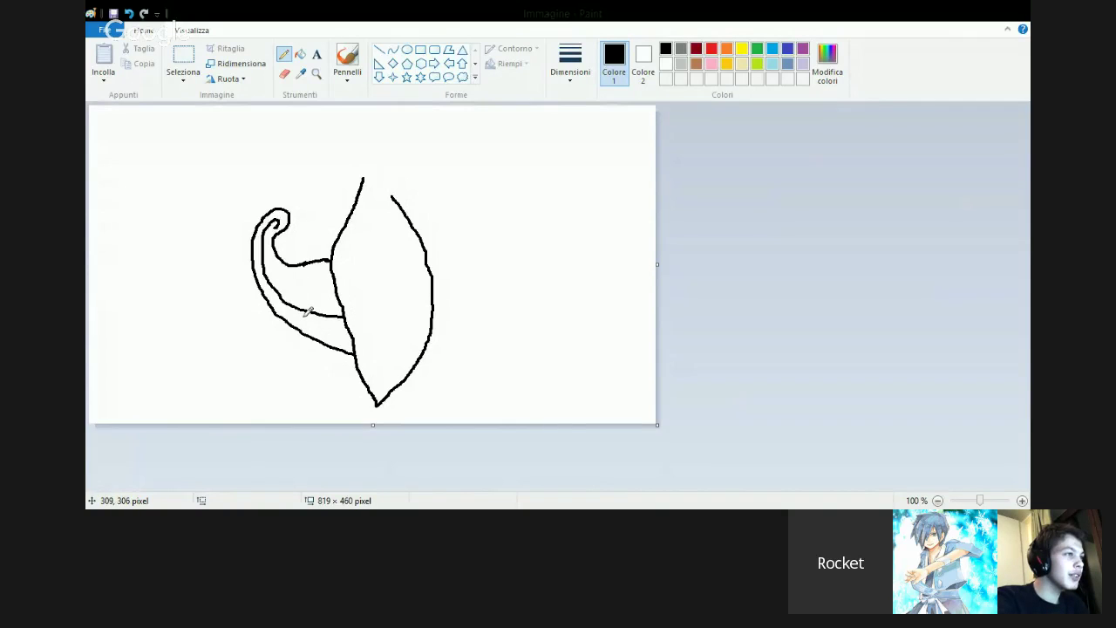
{"action": "mouse_move", "coordinate": [300, 296]}
{"action": "left_mouse_down"}
{"action": "mouse_move", "coordinate": [291, 310]}
{"action": "mouse_move", "coordinate": [301, 320]}
{"action": "mouse_move", "coordinate": [316, 307]}
{"action": "mouse_move", "coordinate": [298, 294]}
{"action": "mouse_move", "coordinate": [300, 305]}
{"action": "mouse_move", "coordinate": [324, 295]}
{"action": "mouse_move", "coordinate": [317, 310]}
{"action": "mouse_move", "coordinate": [333, 324]}
{"action": "mouse_move", "coordinate": [344, 307]}
{"action": "mouse_move", "coordinate": [330, 290]}
{"action": "mouse_move", "coordinate": [277, 301]}
{"action": "mouse_move", "coordinate": [294, 303]}
{"action": "mouse_move", "coordinate": [284, 284]}
{"action": "left_mouse_up"}
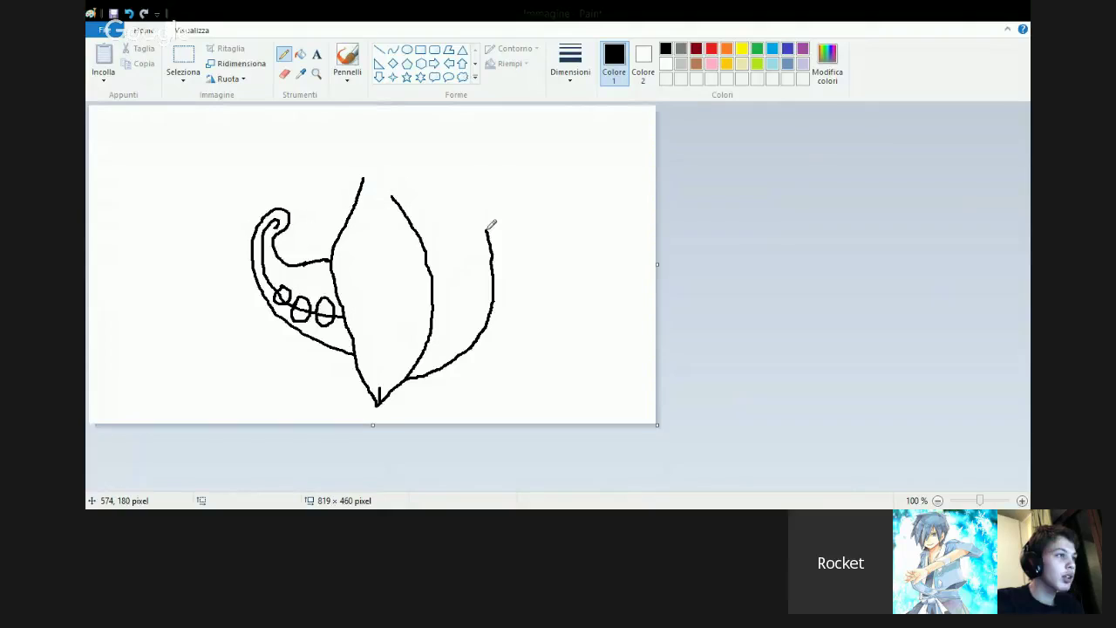
- Extend the outer body curve up toward the neck and draw a rounded leg with a stubby foot behind it
{"action": "left_click_drag", "start_coordinate": [486, 230], "coordinate": [411, 151]}
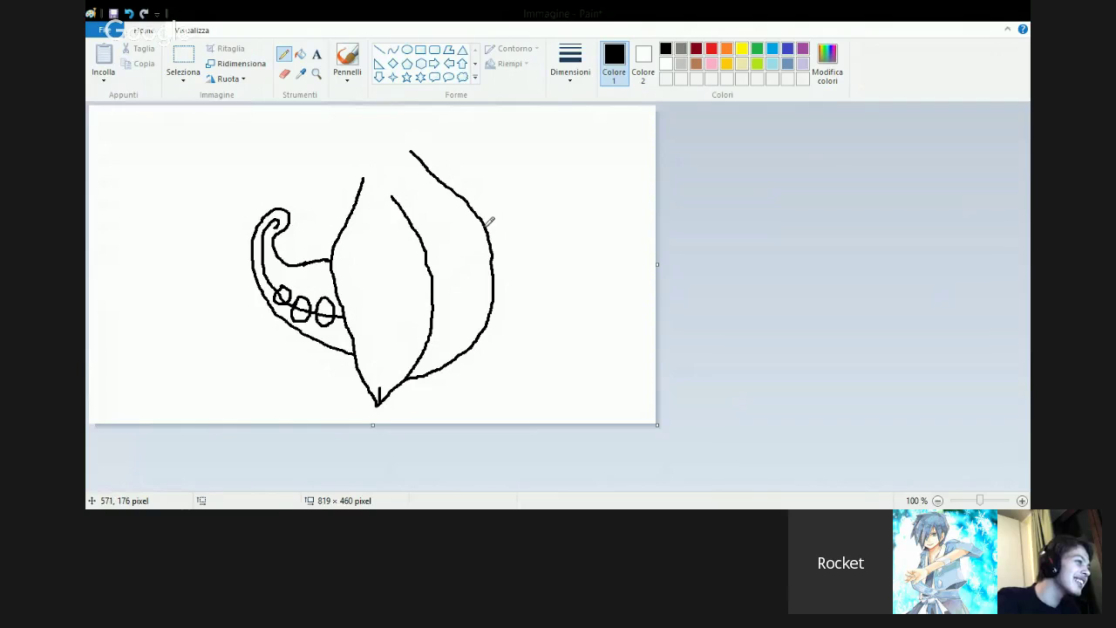
{"action": "mouse_move", "coordinate": [485, 230]}
{"action": "left_mouse_down"}
{"action": "mouse_move", "coordinate": [521, 278]}
{"action": "mouse_move", "coordinate": [525, 334]}
{"action": "mouse_move", "coordinate": [487, 390]}
{"action": "mouse_move", "coordinate": [465, 387]}
{"action": "mouse_move", "coordinate": [455, 359]}
{"action": "left_mouse_up"}
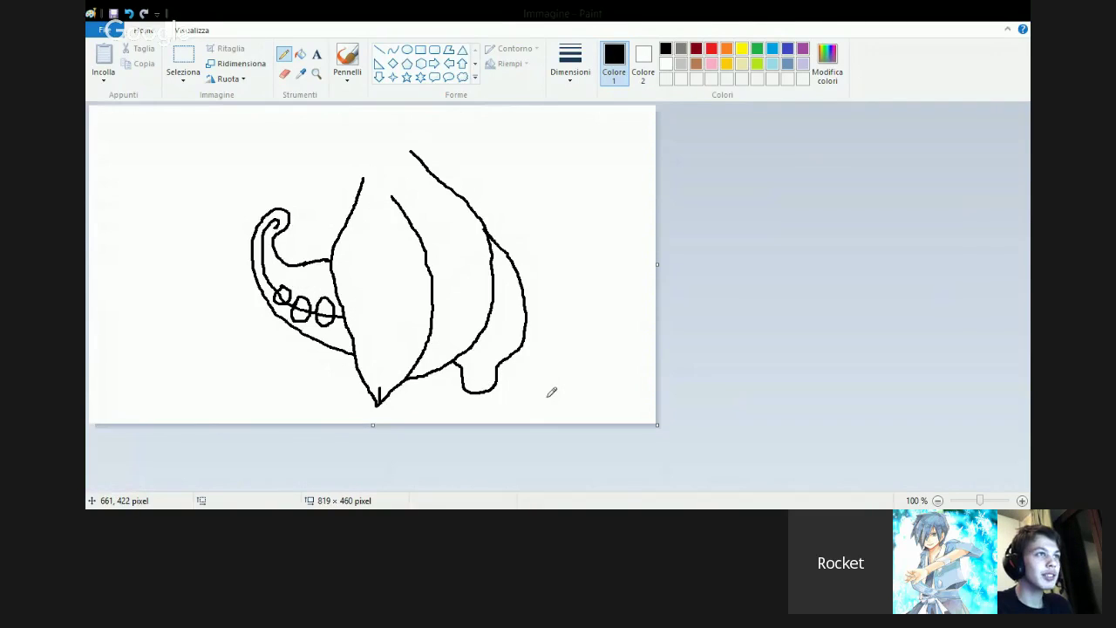
- Replace the stubby foot with a flared one with a pointed toe, and continue the body outline in the other drawing
{"action": "left_click", "coordinate": [284, 73]}
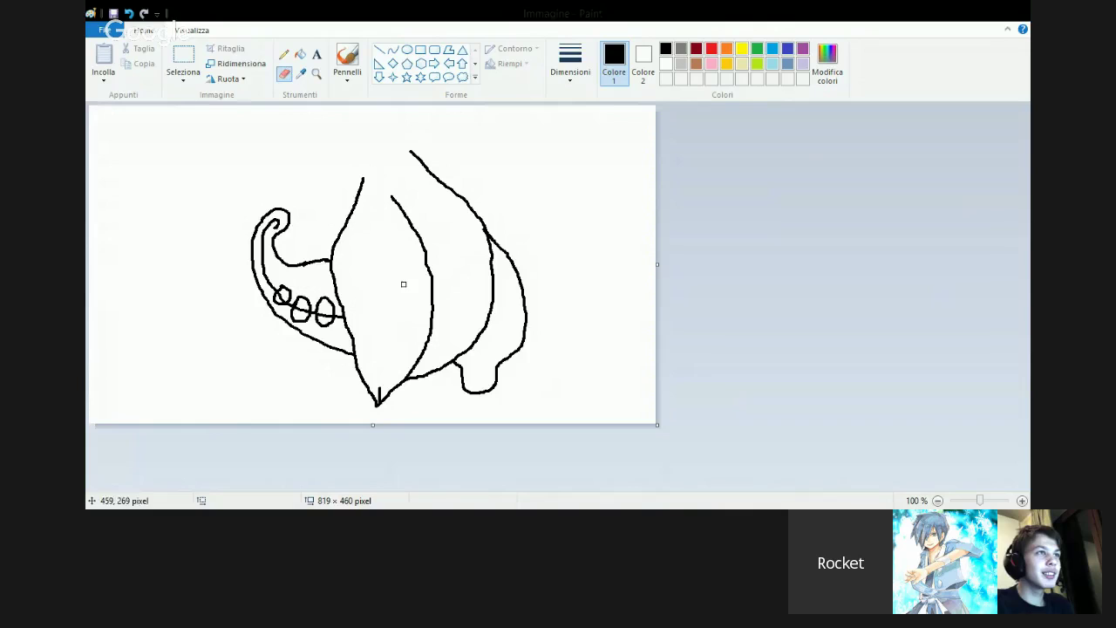
{"action": "mouse_move", "coordinate": [477, 395]}
{"action": "left_mouse_down"}
{"action": "mouse_move", "coordinate": [464, 381]}
{"action": "mouse_move", "coordinate": [496, 385]}
{"action": "left_mouse_up"}
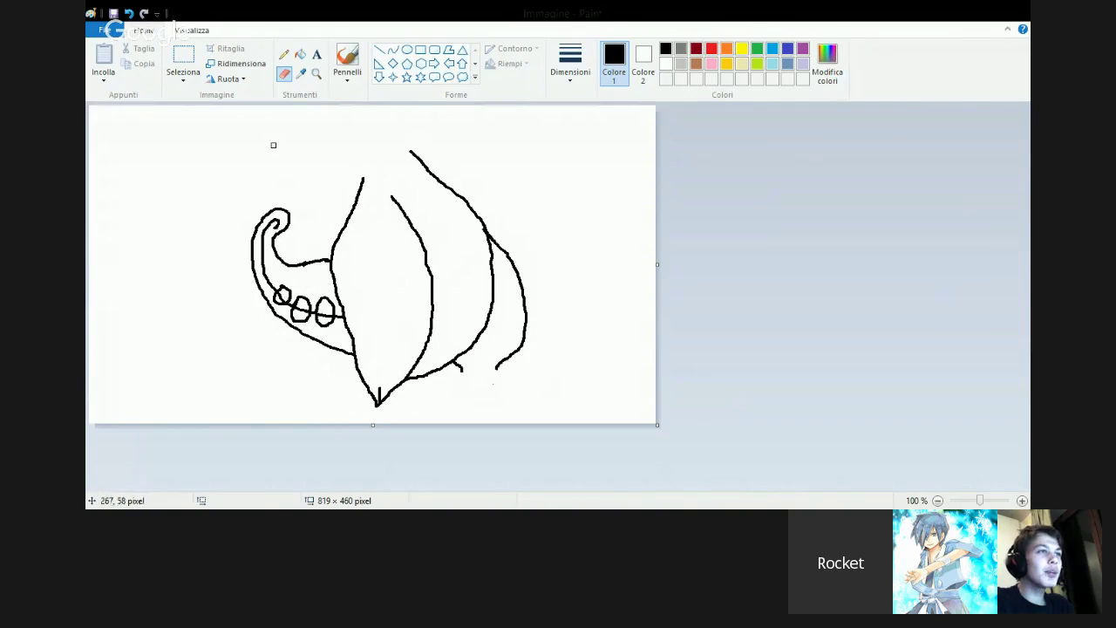
{"action": "left_click", "coordinate": [284, 55]}
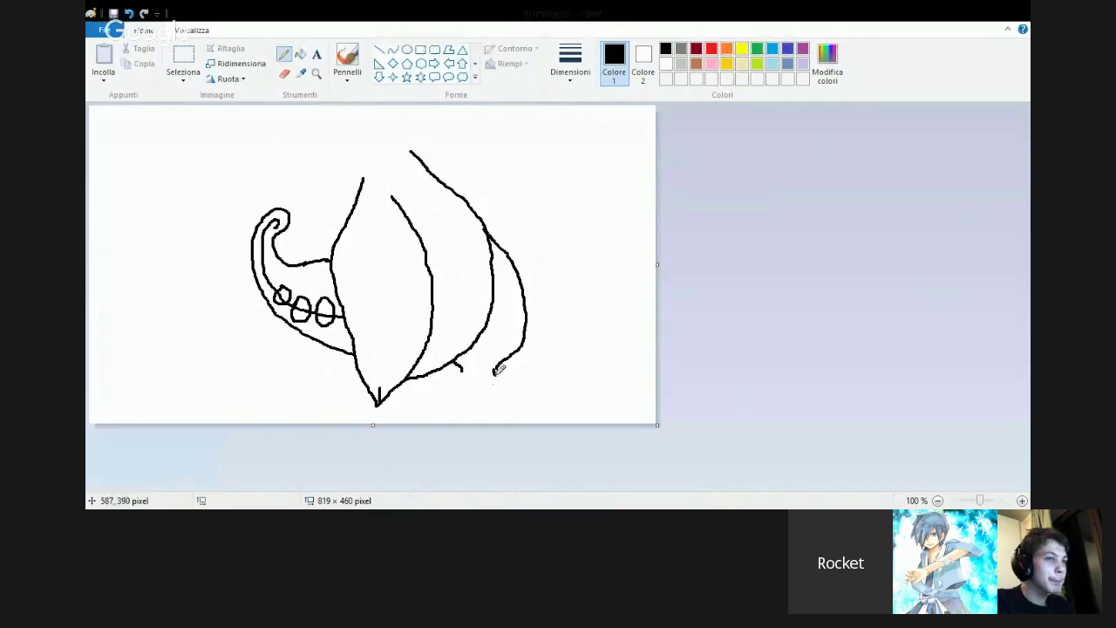
{"action": "mouse_move", "coordinate": [498, 370]}
{"action": "left_mouse_down"}
{"action": "mouse_move", "coordinate": [493, 389]}
{"action": "mouse_move", "coordinate": [467, 372]}
{"action": "left_mouse_up"}
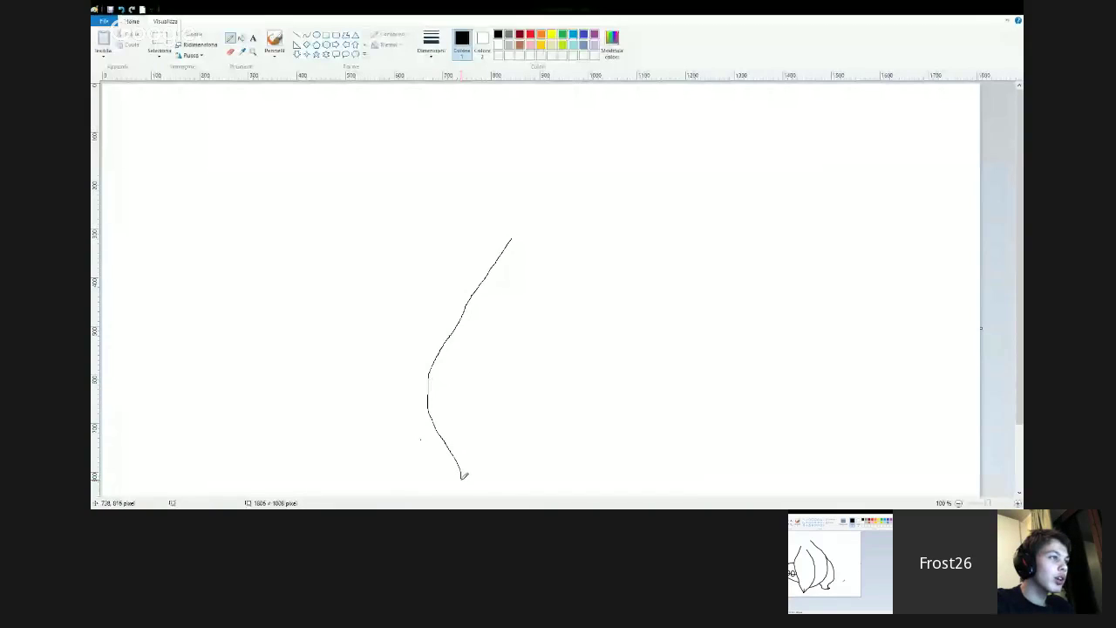
{"action": "mouse_move", "coordinate": [462, 477]}
{"action": "left_mouse_down"}
{"action": "mouse_move", "coordinate": [489, 484]}
{"action": "mouse_move", "coordinate": [481, 452]}
{"action": "mouse_move", "coordinate": [536, 445]}
{"action": "mouse_move", "coordinate": [556, 360]}
{"action": "left_mouse_up"}
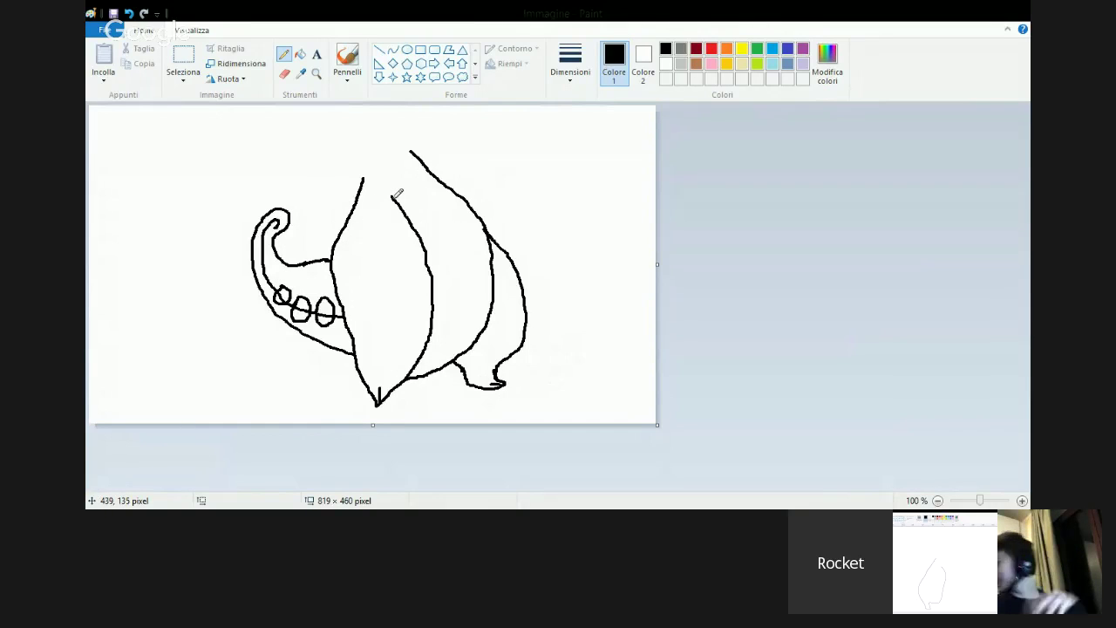
- Extend the inner body contour up into the neck and draw a rounded head arc rising from the body's left edge
{"action": "left_click_drag", "start_coordinate": [393, 199], "coordinate": [382, 164]}
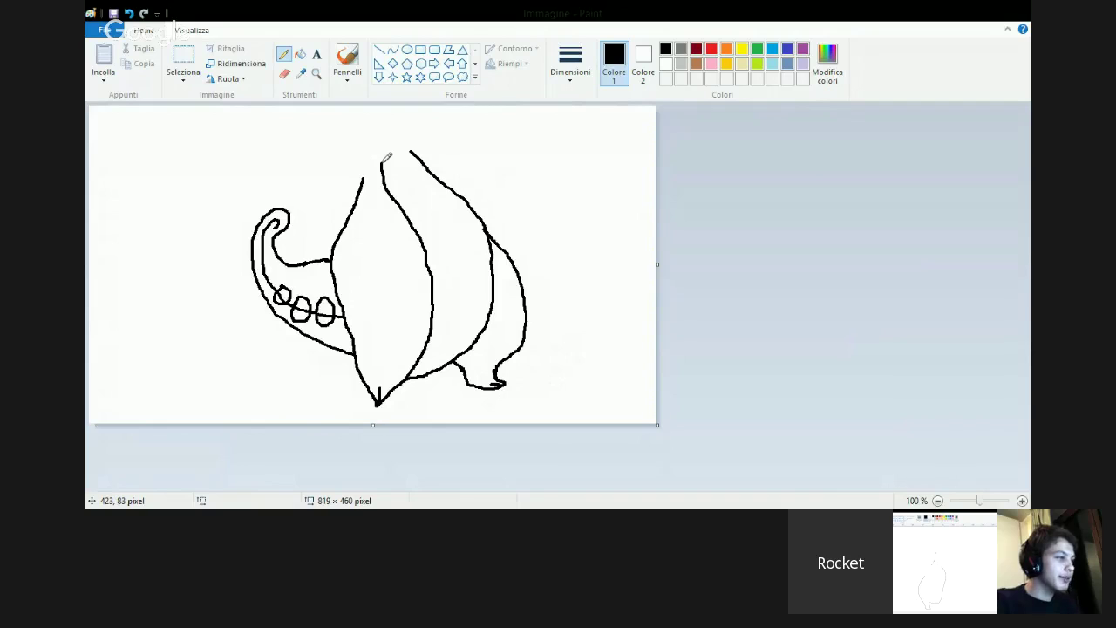
{"action": "mouse_move", "coordinate": [361, 181]}
{"action": "left_mouse_down"}
{"action": "mouse_move", "coordinate": [361, 156]}
{"action": "mouse_move", "coordinate": [406, 119]}
{"action": "mouse_move", "coordinate": [468, 121]}
{"action": "mouse_move", "coordinate": [475, 137]}
{"action": "left_mouse_up"}
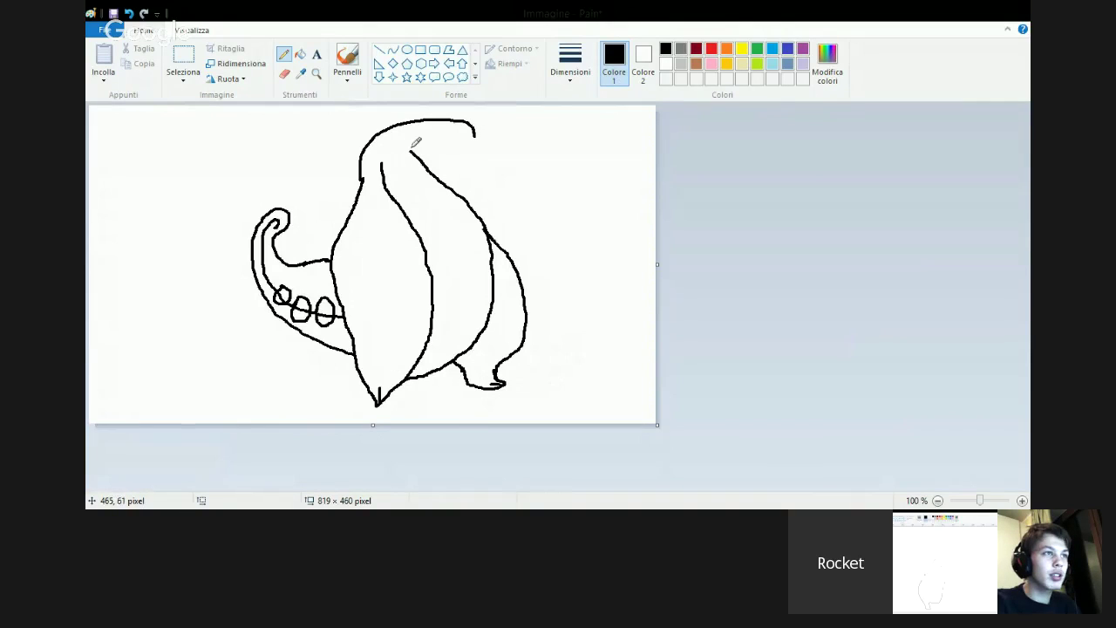
- Erase the upper ends of the inner and right body curves and most of the head arc
{"action": "left_click", "coordinate": [284, 73]}
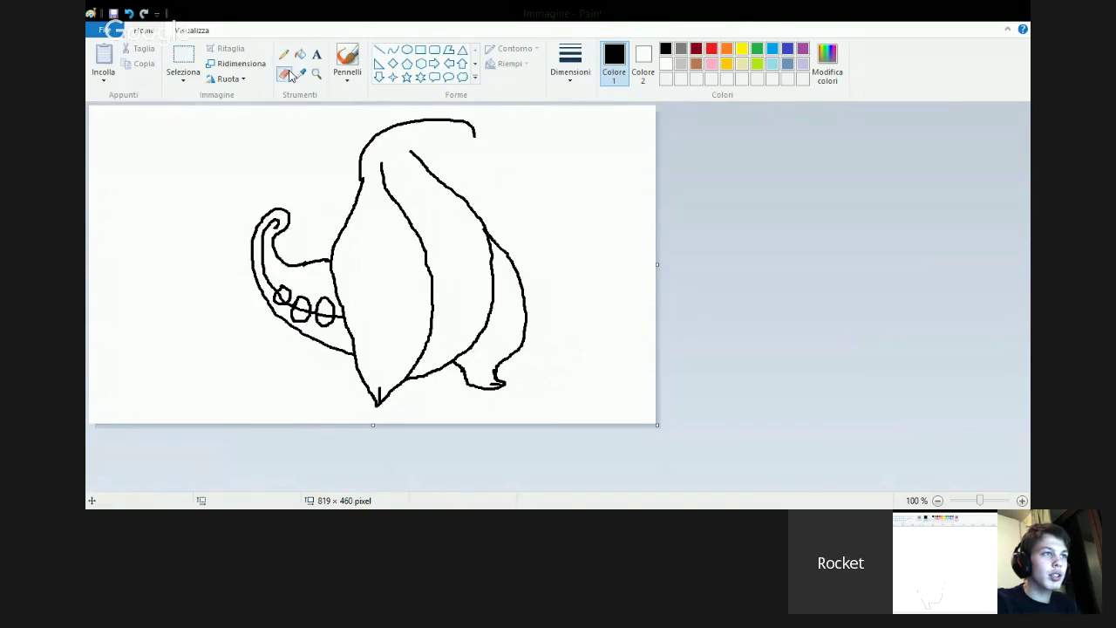
{"action": "left_click_drag", "start_coordinate": [410, 151], "coordinate": [452, 190]}
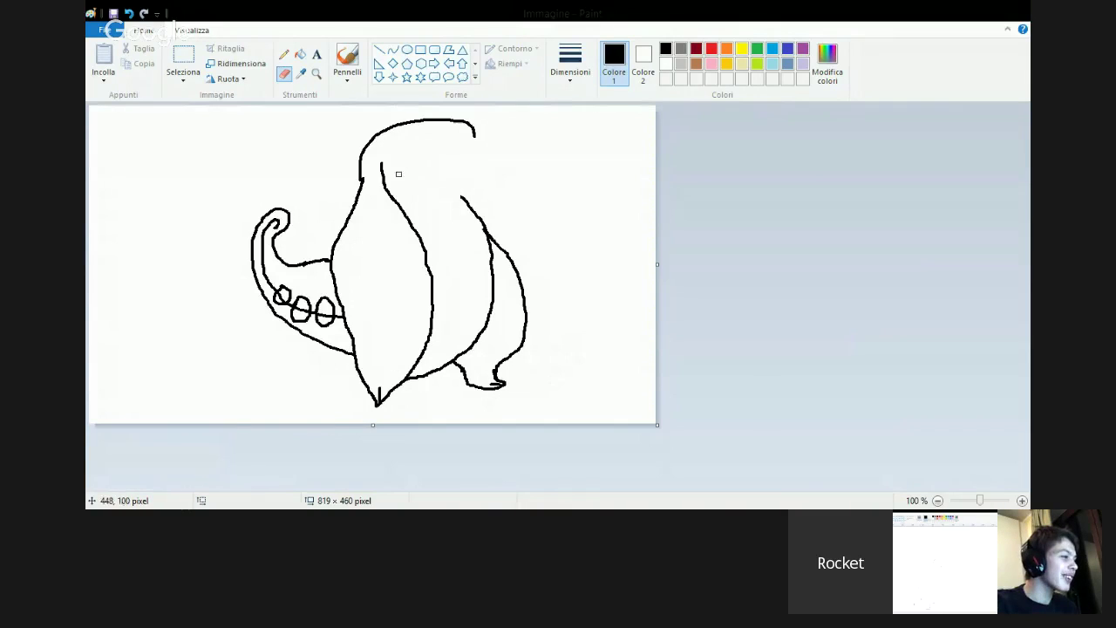
{"action": "left_click_drag", "start_coordinate": [383, 174], "coordinate": [404, 212]}
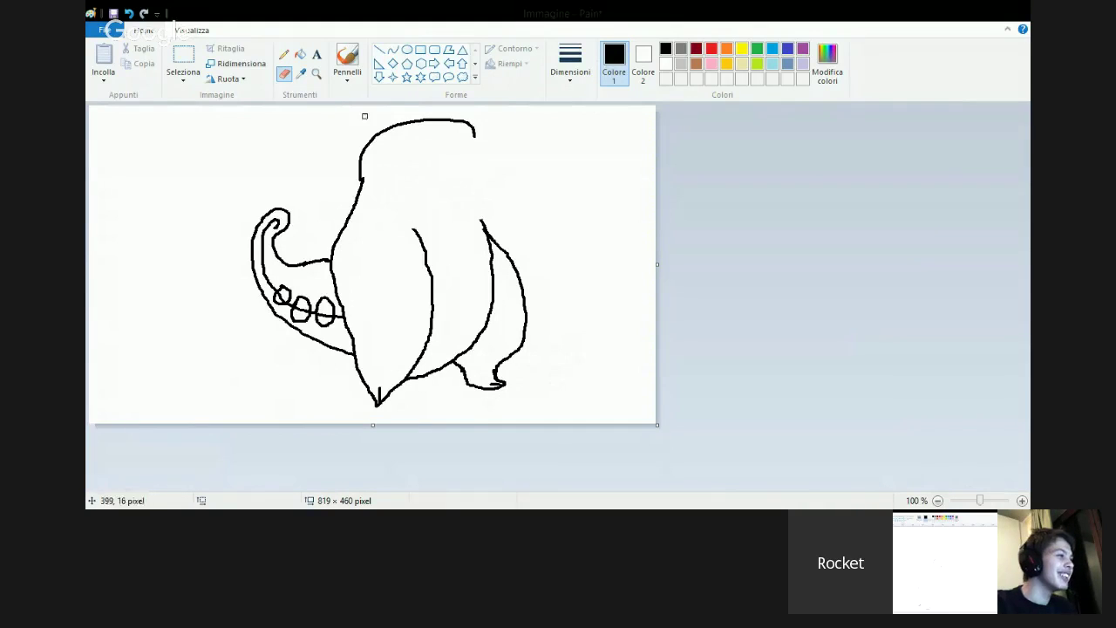
{"action": "left_click", "coordinate": [379, 50]}
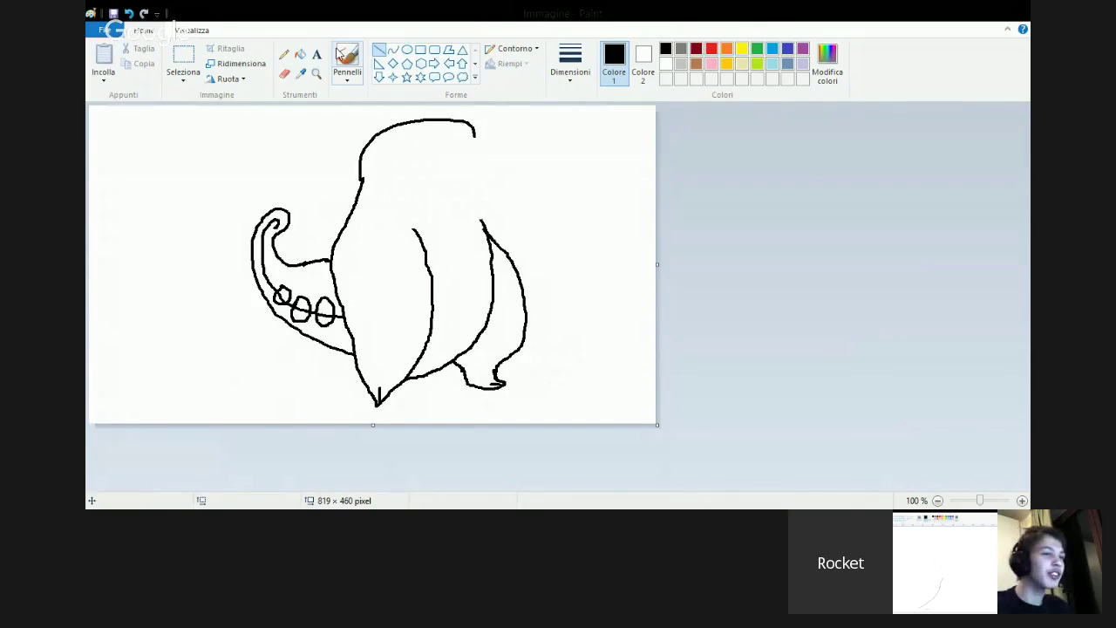
{"action": "left_click", "coordinate": [286, 74]}
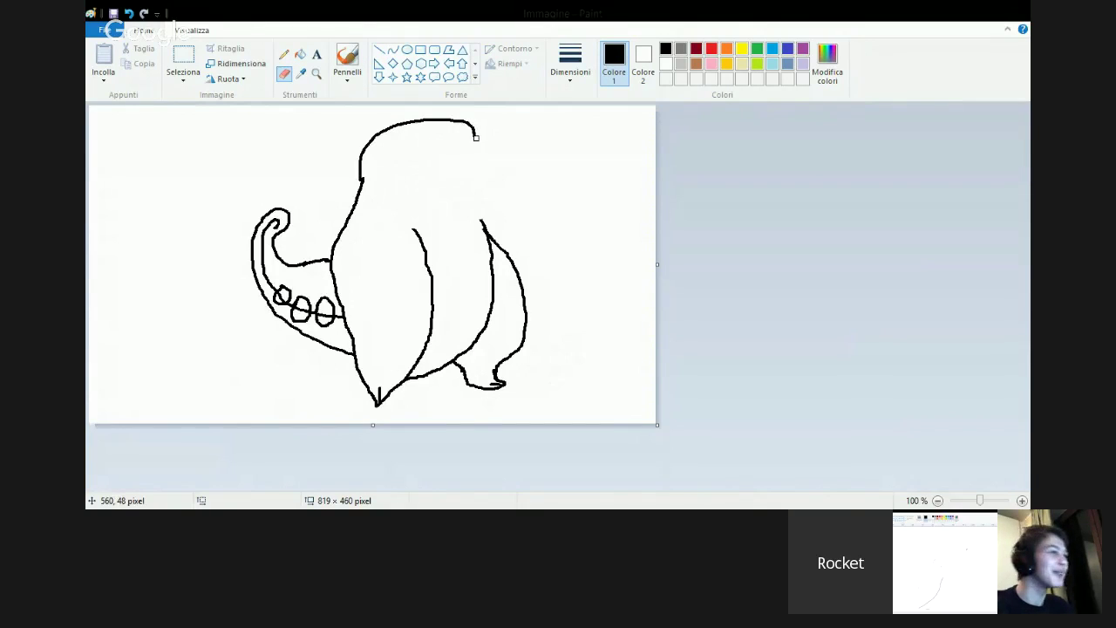
{"action": "mouse_move", "coordinate": [476, 137]}
{"action": "left_mouse_down"}
{"action": "mouse_move", "coordinate": [459, 120]}
{"action": "mouse_move", "coordinate": [420, 119]}
{"action": "mouse_move", "coordinate": [369, 140]}
{"action": "left_mouse_up"}
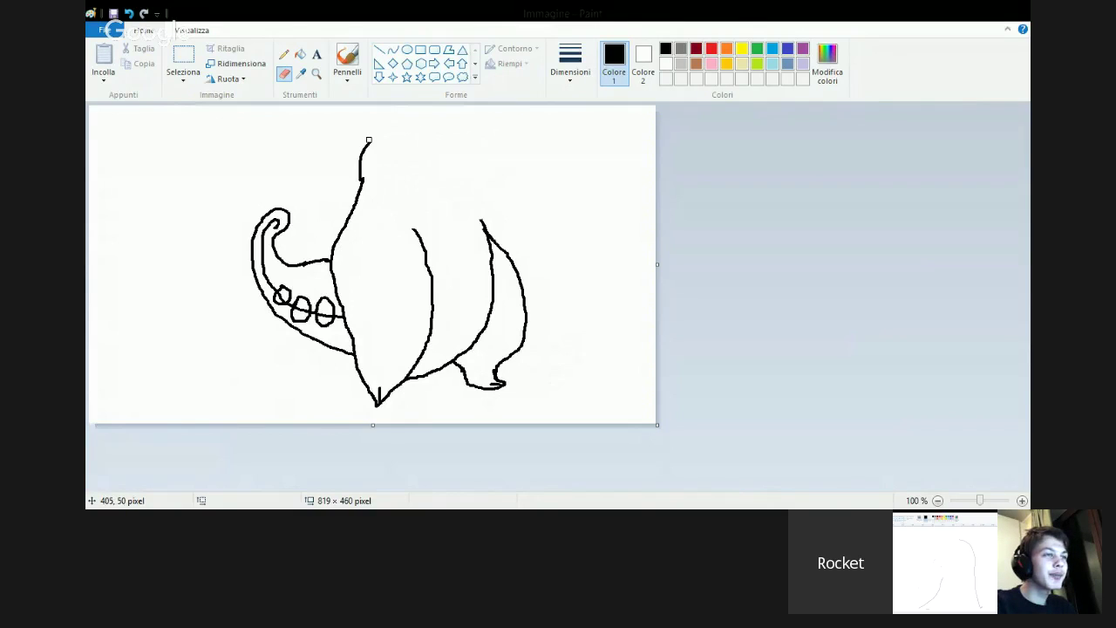
- Redraw the right shoulder as a smooth curve rising from the outer body line to the neck
{"action": "left_click", "coordinate": [380, 51]}
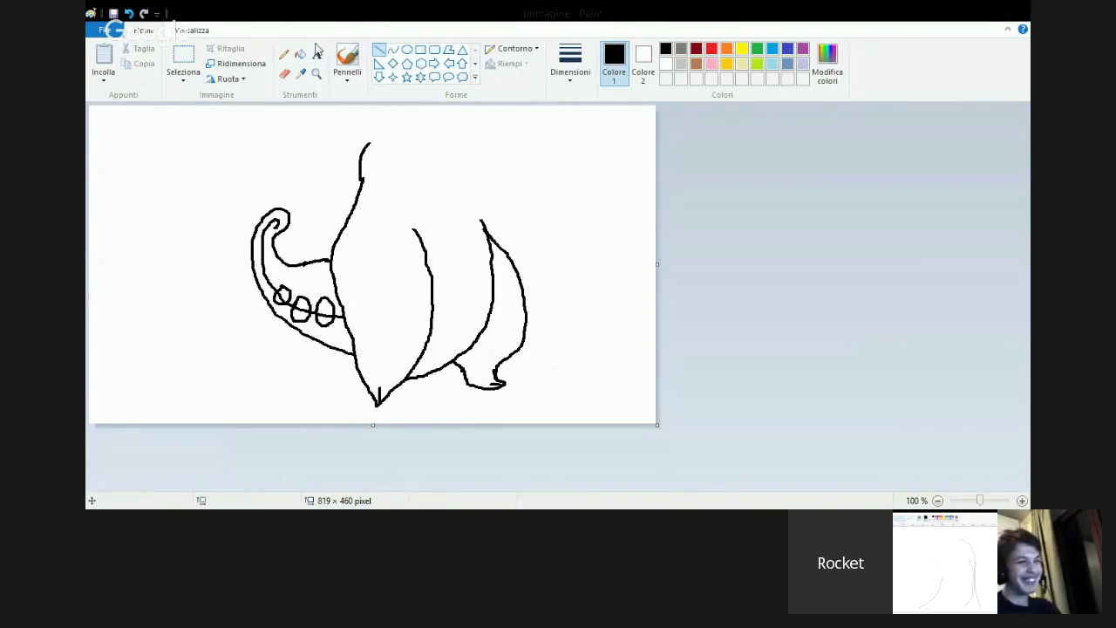
{"action": "left_click", "coordinate": [284, 54]}
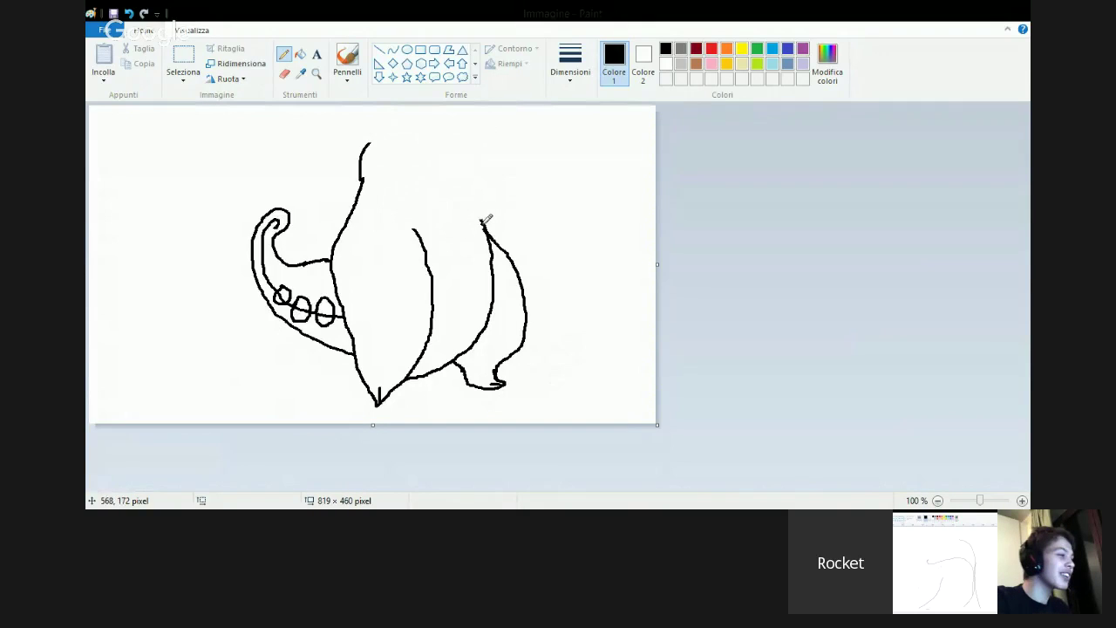
{"action": "mouse_move", "coordinate": [482, 225]}
{"action": "left_mouse_down"}
{"action": "mouse_move", "coordinate": [413, 166]}
{"action": "mouse_move", "coordinate": [415, 143]}
{"action": "left_mouse_up"}
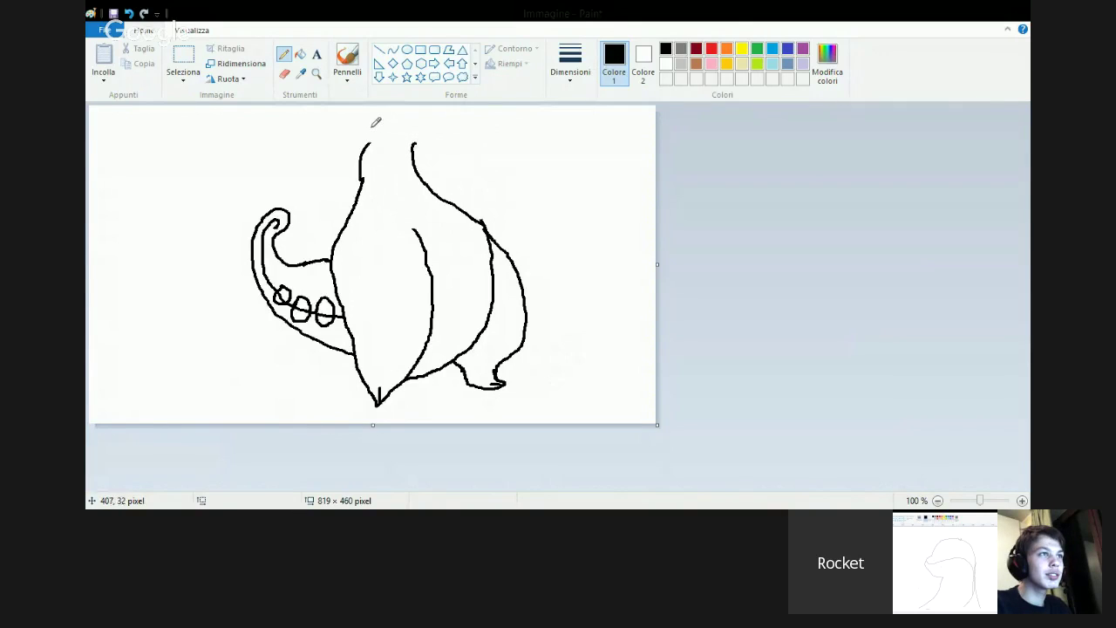
- Draw a long wavy feeler with a hooked tip and a shorter one beneath it, both trailing left from the head
{"action": "mouse_move", "coordinate": [369, 122]}
{"action": "left_mouse_down"}
{"action": "mouse_move", "coordinate": [346, 112]}
{"action": "mouse_move", "coordinate": [266, 146]}
{"action": "mouse_move", "coordinate": [228, 213]}
{"action": "mouse_move", "coordinate": [208, 206]}
{"action": "mouse_move", "coordinate": [208, 219]}
{"action": "mouse_move", "coordinate": [240, 218]}
{"action": "mouse_move", "coordinate": [242, 190]}
{"action": "mouse_move", "coordinate": [278, 162]}
{"action": "mouse_move", "coordinate": [343, 125]}
{"action": "mouse_move", "coordinate": [356, 132]}
{"action": "left_mouse_up"}
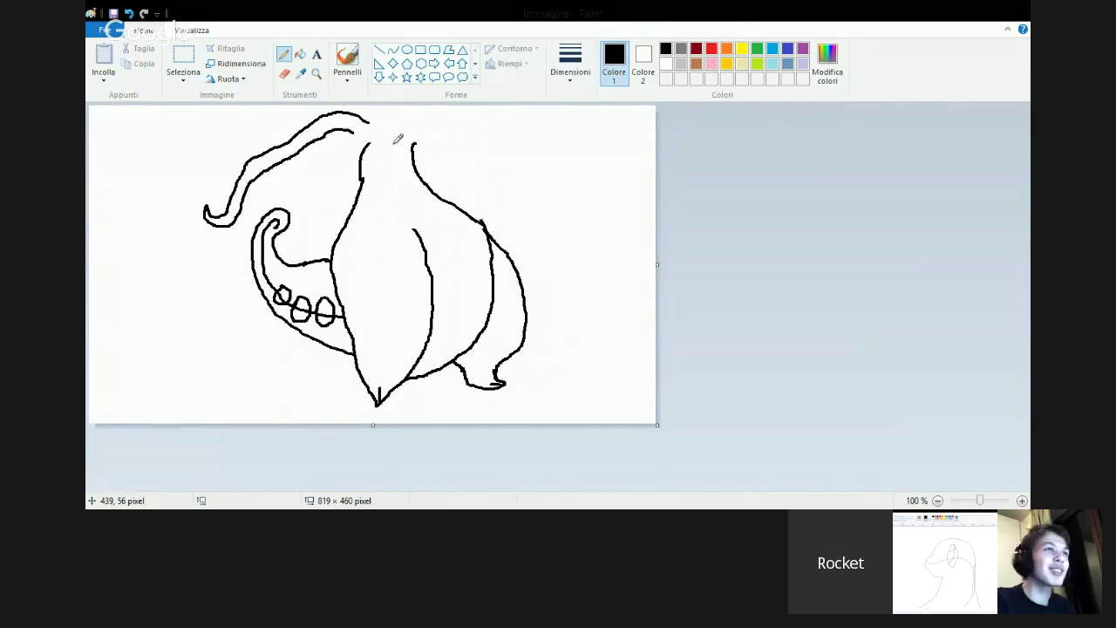
{"action": "mouse_move", "coordinate": [364, 129]}
{"action": "left_mouse_down"}
{"action": "mouse_move", "coordinate": [262, 194]}
{"action": "mouse_move", "coordinate": [294, 193]}
{"action": "mouse_move", "coordinate": [362, 131]}
{"action": "left_mouse_up"}
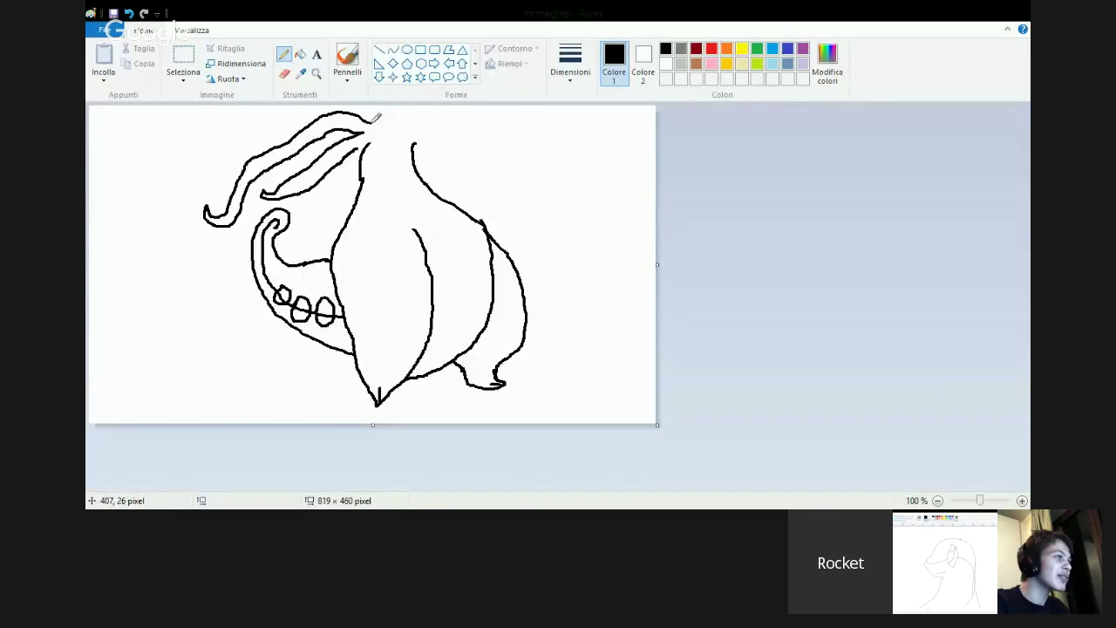
- Outline a boxy head beside the feelers and replace the right side of the neck with a slanted line to the shoulder
{"action": "left_click_drag", "start_coordinate": [374, 121], "coordinate": [417, 111]}
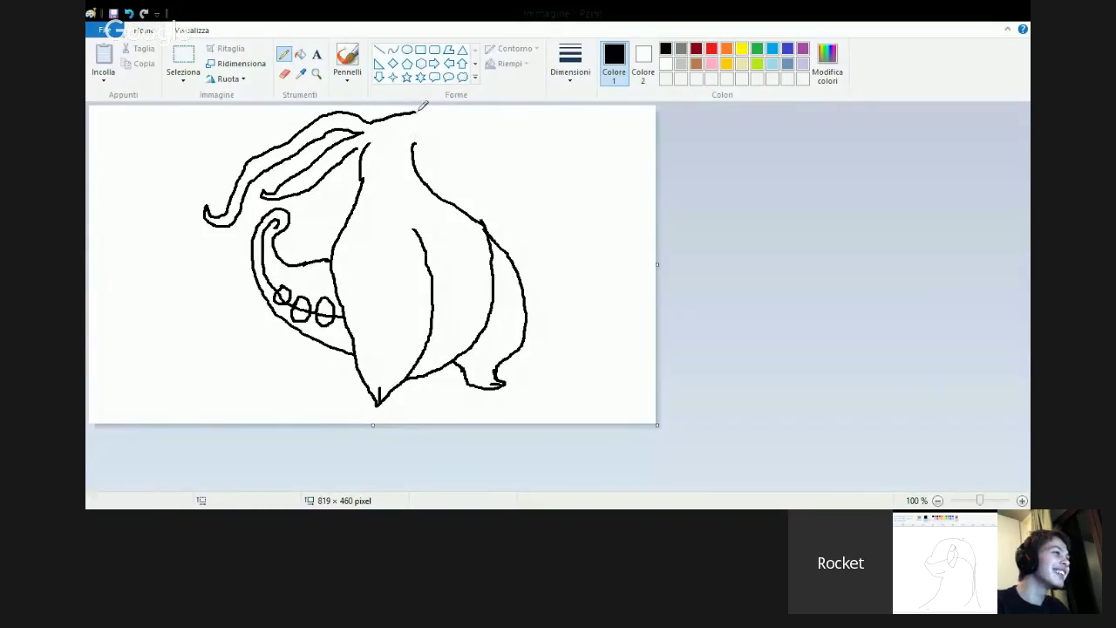
{"action": "left_click", "coordinate": [284, 73]}
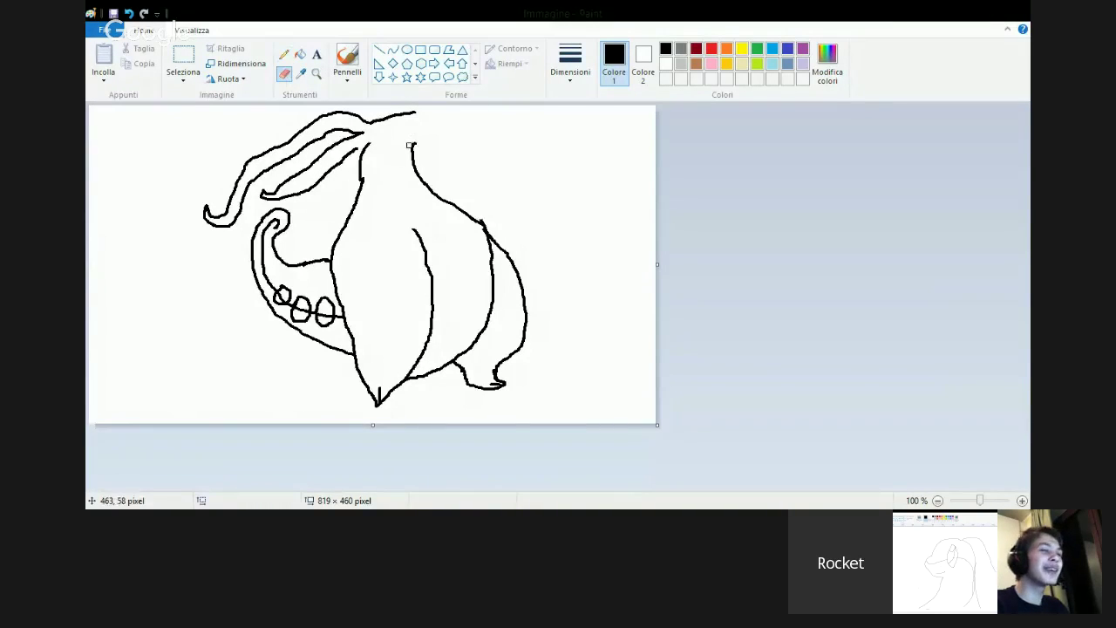
{"action": "mouse_move", "coordinate": [418, 142]}
{"action": "left_mouse_down"}
{"action": "mouse_move", "coordinate": [412, 158]}
{"action": "mouse_move", "coordinate": [429, 187]}
{"action": "left_mouse_up"}
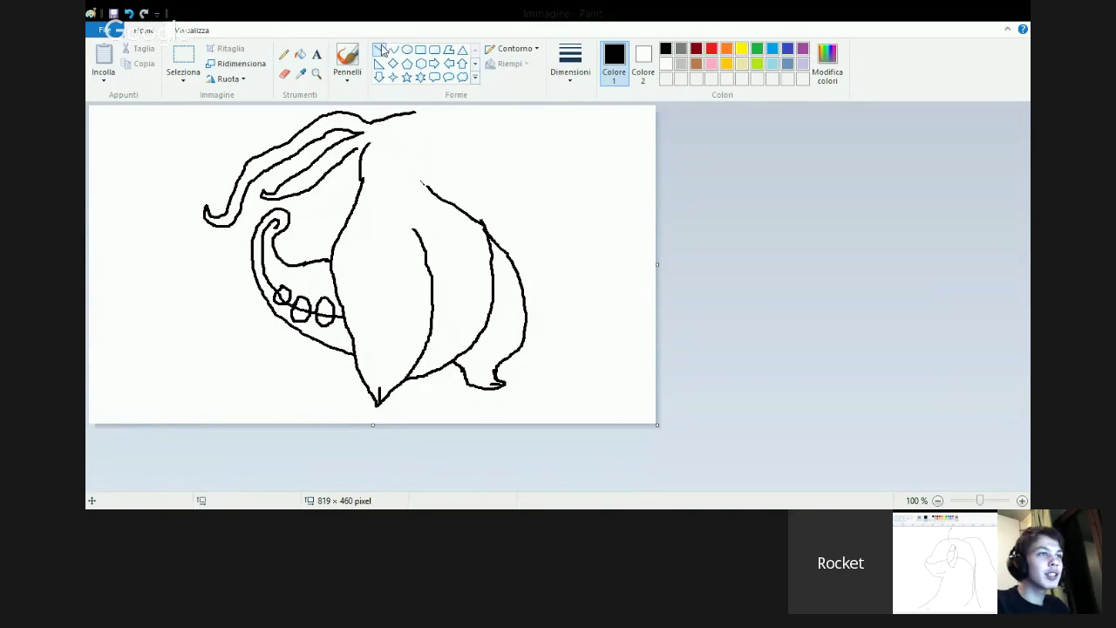
{"action": "left_click", "coordinate": [283, 54]}
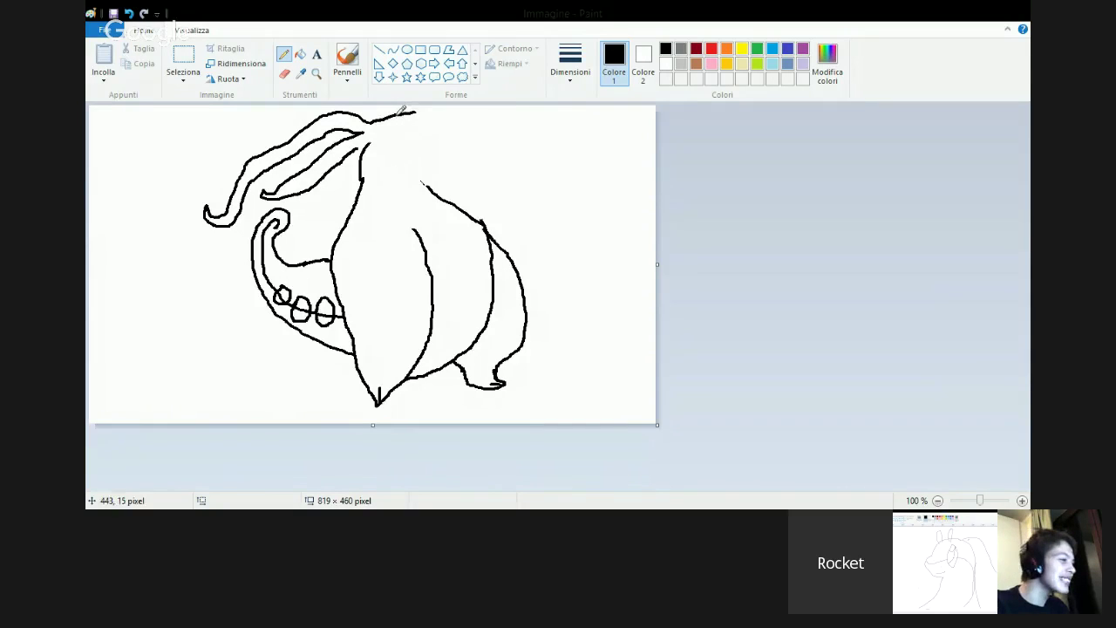
{"action": "left_click_drag", "start_coordinate": [415, 112], "coordinate": [431, 127]}
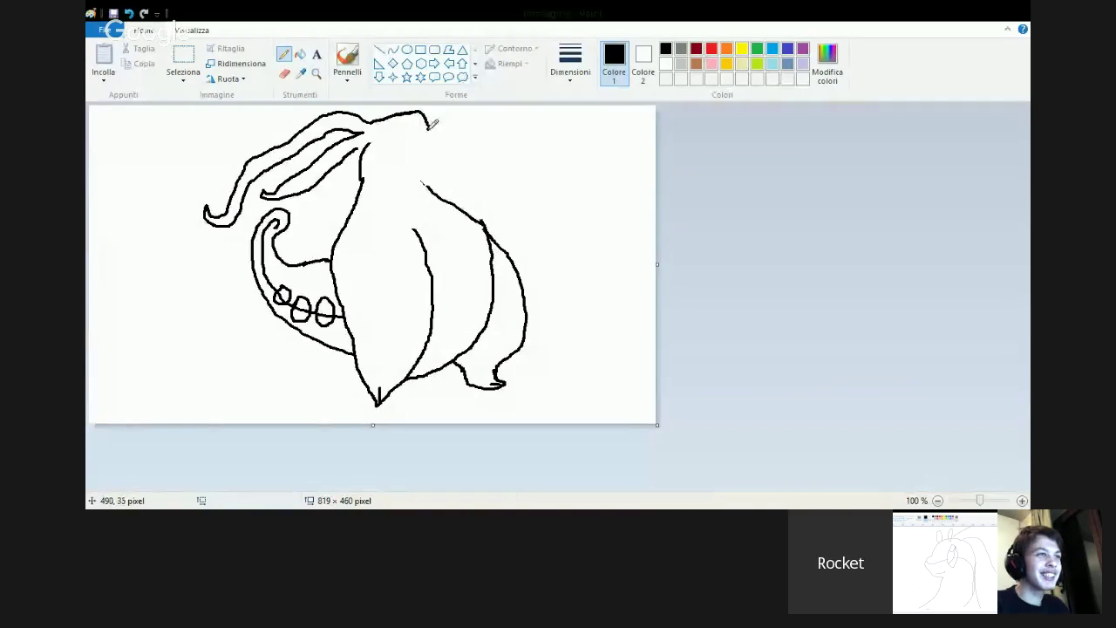
{"action": "mouse_move", "coordinate": [428, 129]}
{"action": "left_mouse_down"}
{"action": "mouse_move", "coordinate": [426, 143]}
{"action": "mouse_move", "coordinate": [402, 147]}
{"action": "mouse_move", "coordinate": [432, 196]}
{"action": "left_mouse_up"}
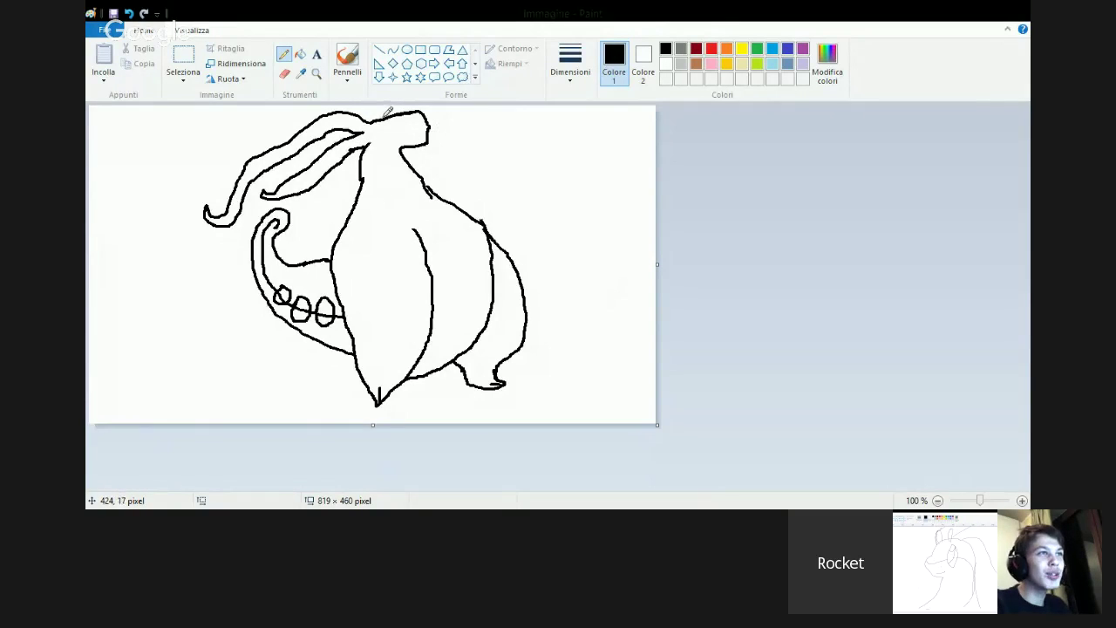
- Erase the boxy head and draw a smaller rounded head with a pointed snout in its place
{"action": "left_click", "coordinate": [285, 73]}
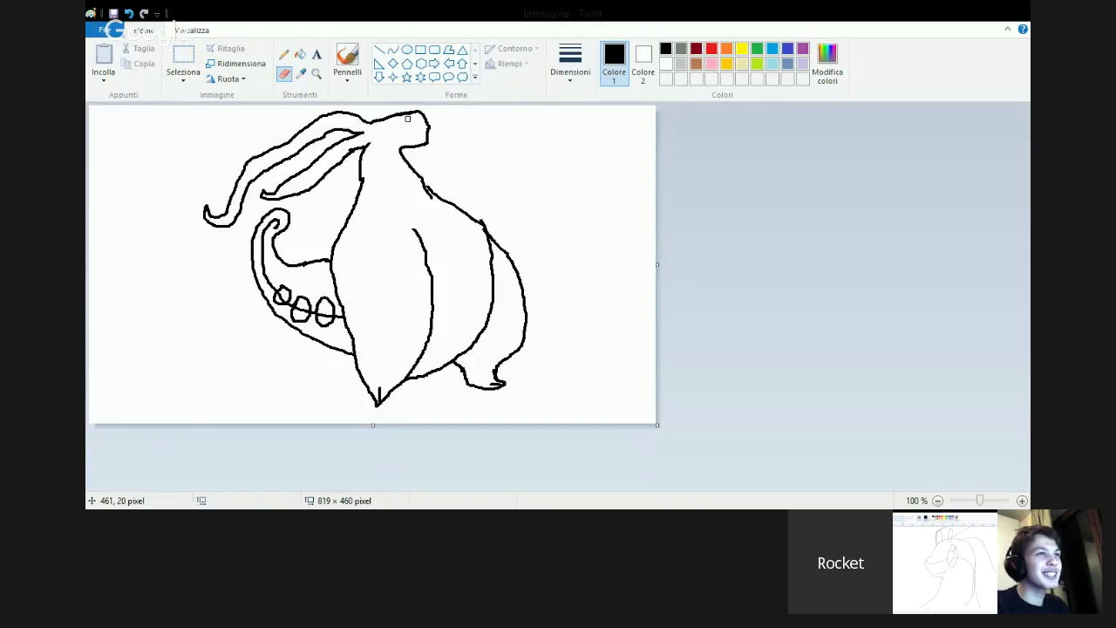
{"action": "mouse_move", "coordinate": [428, 118]}
{"action": "left_mouse_down"}
{"action": "mouse_move", "coordinate": [379, 120]}
{"action": "mouse_move", "coordinate": [423, 114]}
{"action": "mouse_move", "coordinate": [415, 143]}
{"action": "left_mouse_up"}
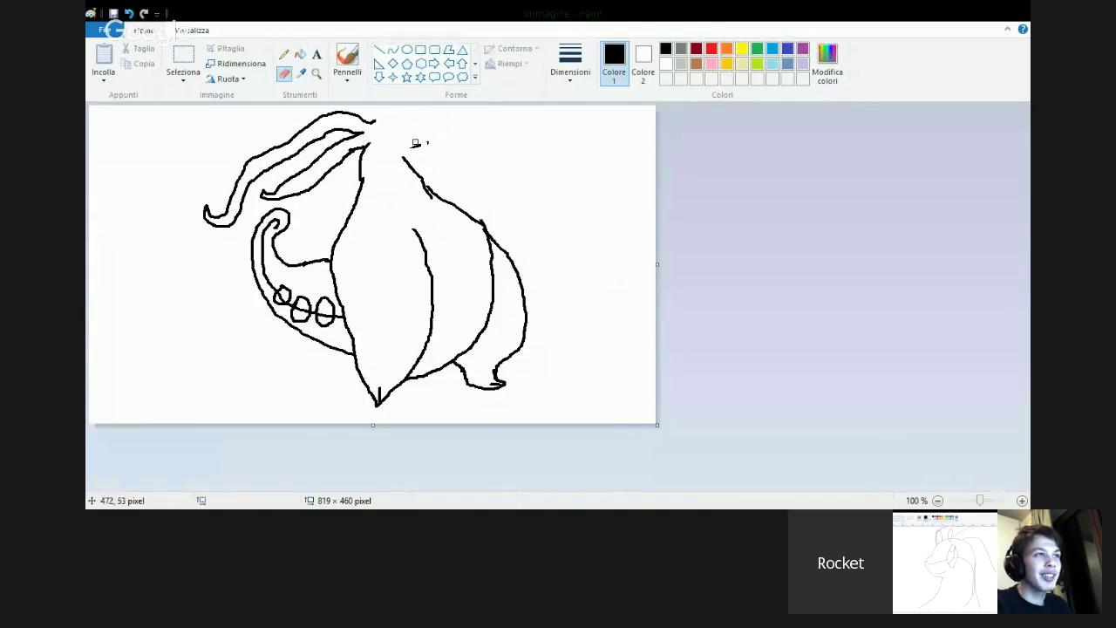
{"action": "left_click", "coordinate": [284, 54]}
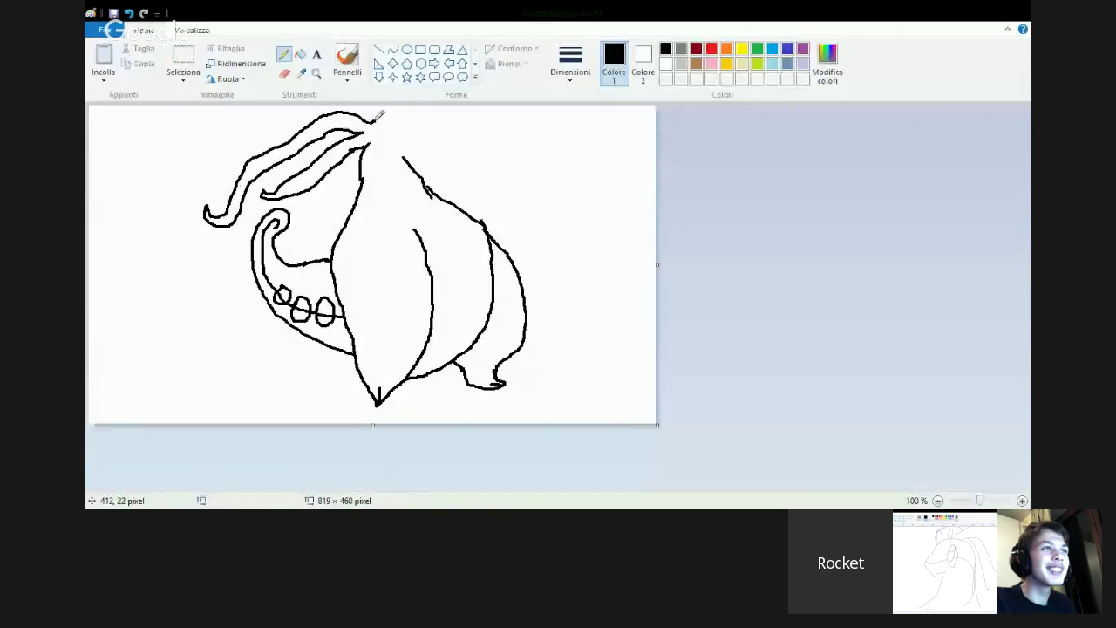
{"action": "mouse_move", "coordinate": [376, 120]}
{"action": "left_mouse_down"}
{"action": "mouse_move", "coordinate": [420, 137]}
{"action": "mouse_move", "coordinate": [382, 153]}
{"action": "left_mouse_up"}
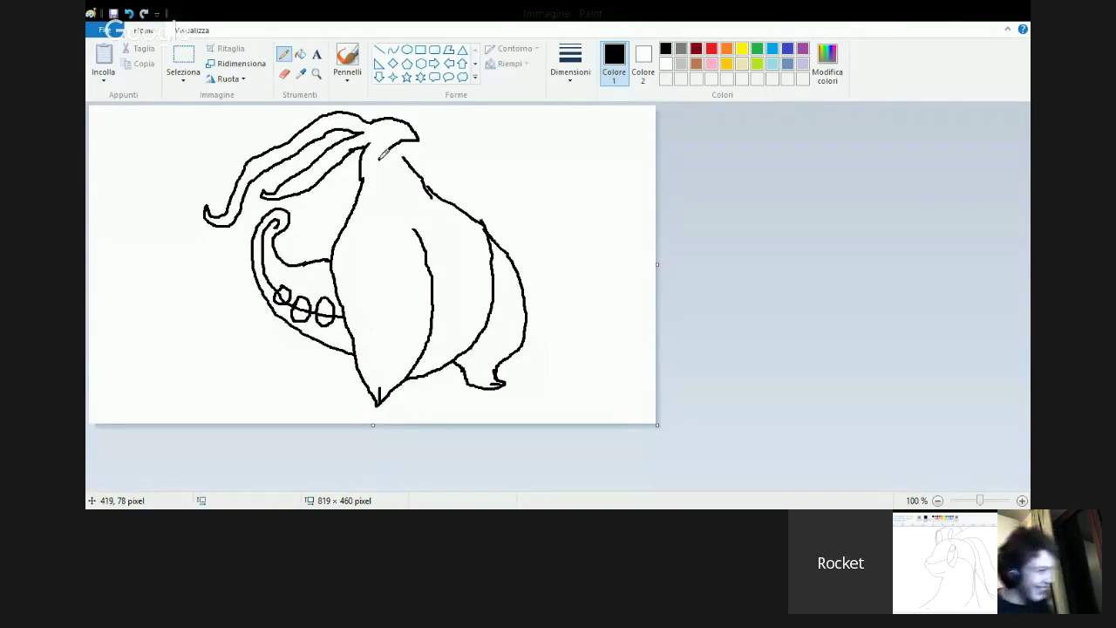
- Join the belly contour to the throat, and complete the face with a lower jaw, a mouth and an oval eye with a pupil
{"action": "mouse_move", "coordinate": [377, 160]}
{"action": "left_mouse_down"}
{"action": "mouse_move", "coordinate": [374, 207]}
{"action": "mouse_move", "coordinate": [424, 230]}
{"action": "left_mouse_up"}
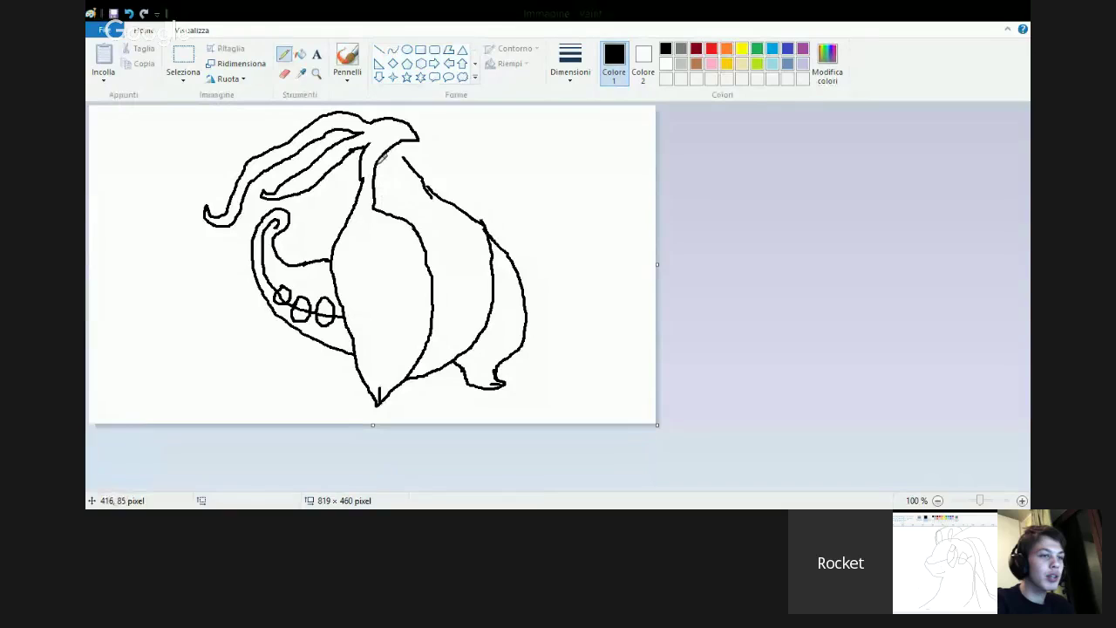
{"action": "mouse_move", "coordinate": [379, 160]}
{"action": "left_mouse_down"}
{"action": "mouse_move", "coordinate": [407, 162]}
{"action": "mouse_move", "coordinate": [419, 145]}
{"action": "left_mouse_up"}
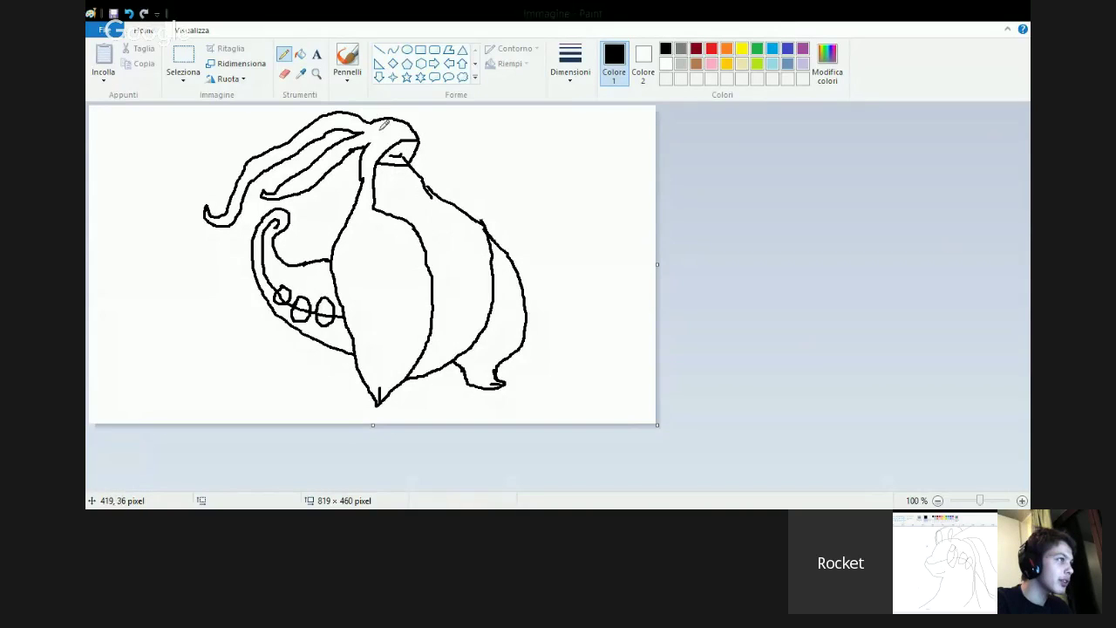
{"action": "mouse_move", "coordinate": [388, 119]}
{"action": "left_mouse_down"}
{"action": "mouse_move", "coordinate": [385, 150]}
{"action": "mouse_move", "coordinate": [381, 139]}
{"action": "left_mouse_up"}
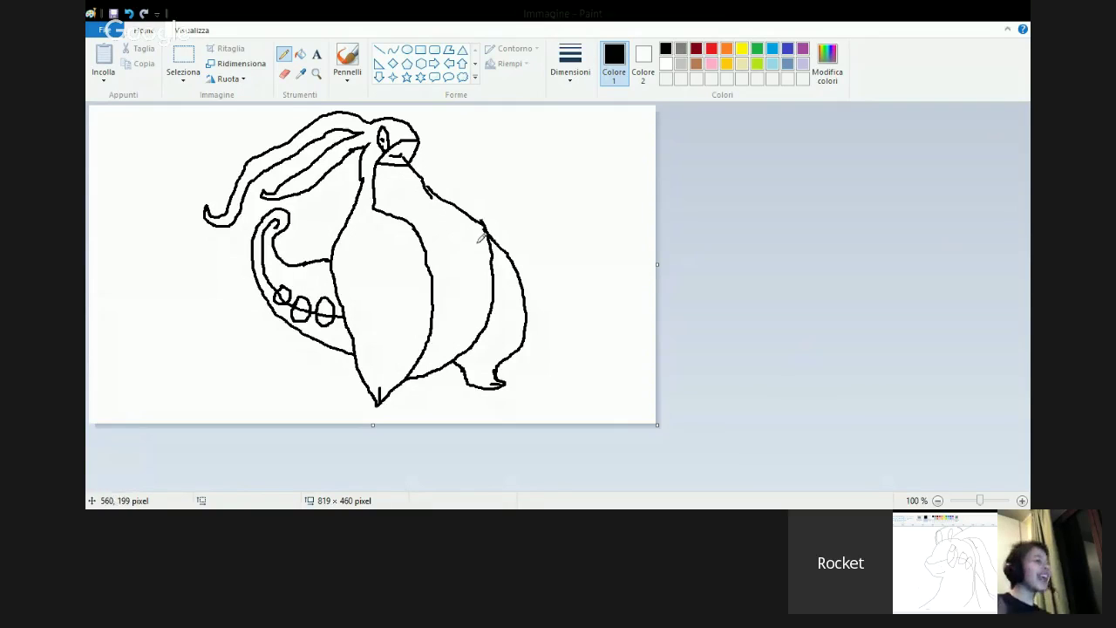
- Draw an outstretched right arm with pointed fingers and a leaf-shaped left arm, and lengthen the back line in the other drawing
{"action": "mouse_move", "coordinate": [471, 218]}
{"action": "left_mouse_down"}
{"action": "mouse_move", "coordinate": [536, 197]}
{"action": "mouse_move", "coordinate": [486, 232]}
{"action": "left_mouse_up"}
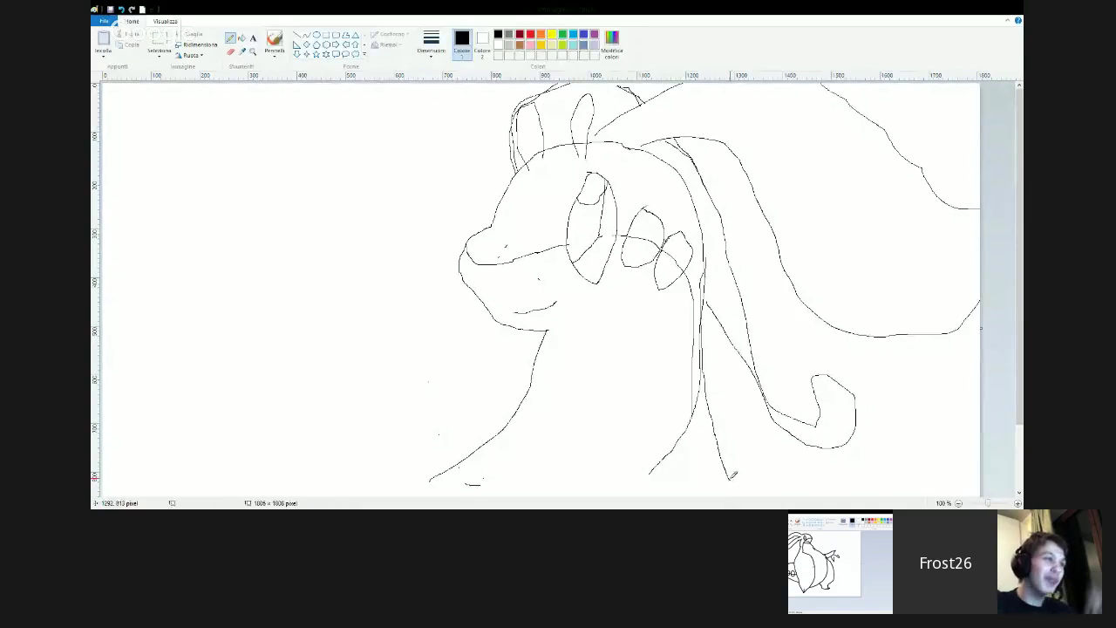
{"action": "left_click_drag", "start_coordinate": [733, 476], "coordinate": [737, 495]}
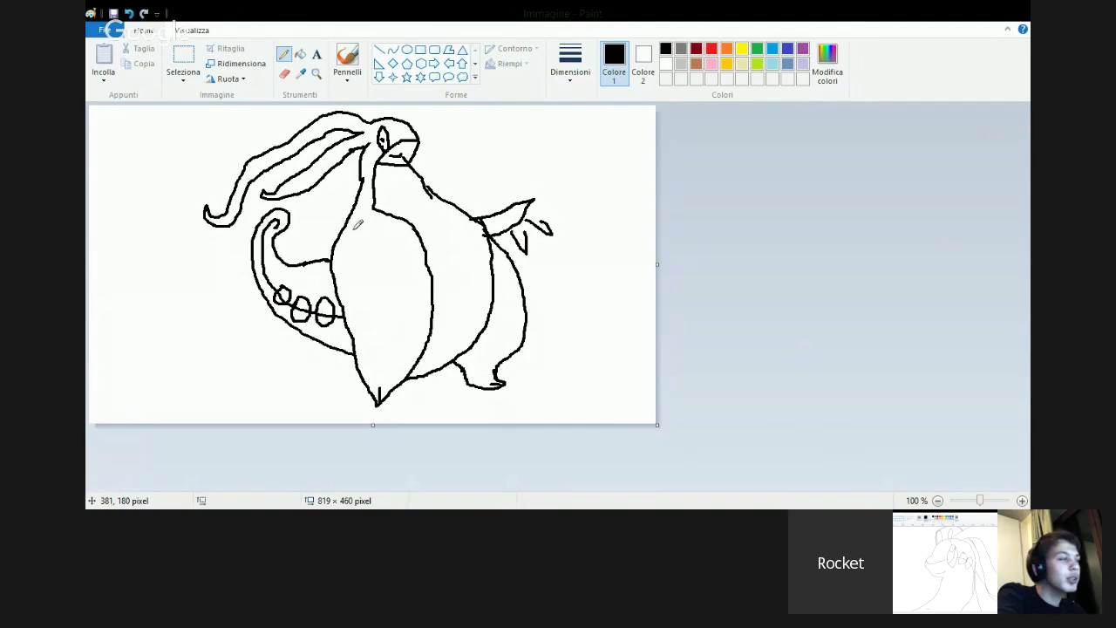
{"action": "mouse_move", "coordinate": [356, 229]}
{"action": "left_mouse_down"}
{"action": "mouse_move", "coordinate": [336, 247]}
{"action": "mouse_move", "coordinate": [340, 262]}
{"action": "mouse_move", "coordinate": [381, 255]}
{"action": "mouse_move", "coordinate": [402, 231]}
{"action": "mouse_move", "coordinate": [340, 235]}
{"action": "left_mouse_up"}
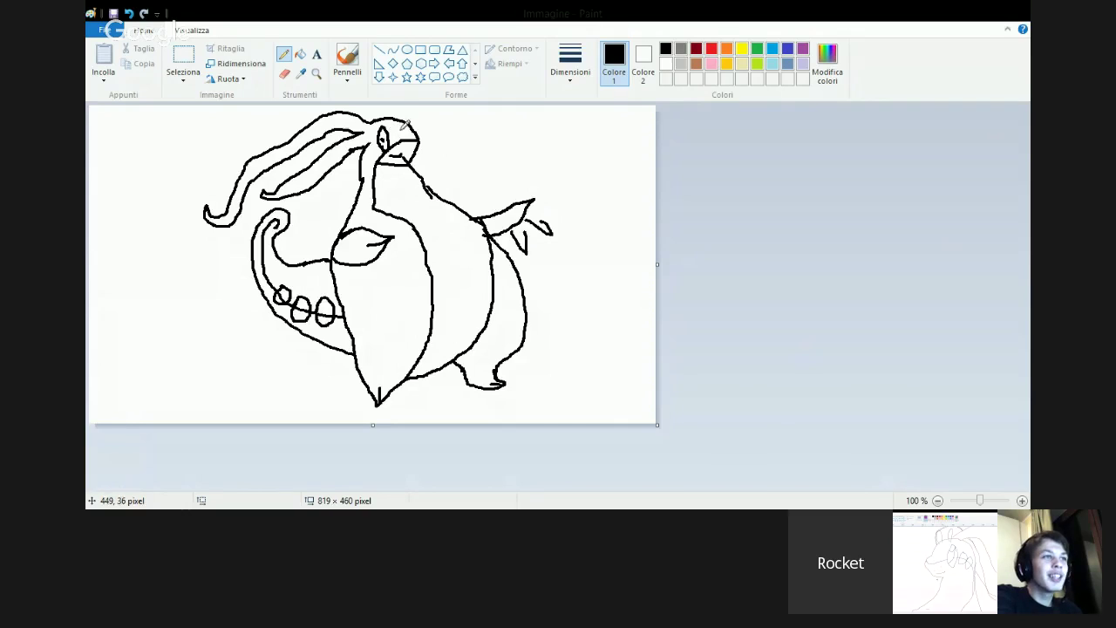
- Add a second eye to the face and a trail of small dots leading to a thought bubble reading "KILL ME!!"
{"action": "mouse_move", "coordinate": [400, 129]}
{"action": "left_mouse_down"}
{"action": "mouse_move", "coordinate": [409, 136]}
{"action": "mouse_move", "coordinate": [416, 124]}
{"action": "mouse_move", "coordinate": [400, 124]}
{"action": "mouse_move", "coordinate": [432, 152]}
{"action": "mouse_move", "coordinate": [461, 151]}
{"action": "mouse_move", "coordinate": [609, 114]}
{"action": "mouse_move", "coordinate": [648, 163]}
{"action": "mouse_move", "coordinate": [641, 185]}
{"action": "mouse_move", "coordinate": [537, 186]}
{"action": "mouse_move", "coordinate": [504, 174]}
{"action": "mouse_move", "coordinate": [507, 143]}
{"action": "mouse_move", "coordinate": [530, 164]}
{"action": "mouse_move", "coordinate": [525, 156]}
{"action": "mouse_move", "coordinate": [571, 158]}
{"action": "mouse_move", "coordinate": [534, 184]}
{"action": "mouse_move", "coordinate": [556, 170]}
{"action": "mouse_move", "coordinate": [562, 182]}
{"action": "mouse_move", "coordinate": [556, 172]}
{"action": "mouse_move", "coordinate": [583, 177]}
{"action": "left_mouse_up"}
{"action": "left_click", "coordinate": [575, 179]}
{"action": "left_click", "coordinate": [583, 184]}
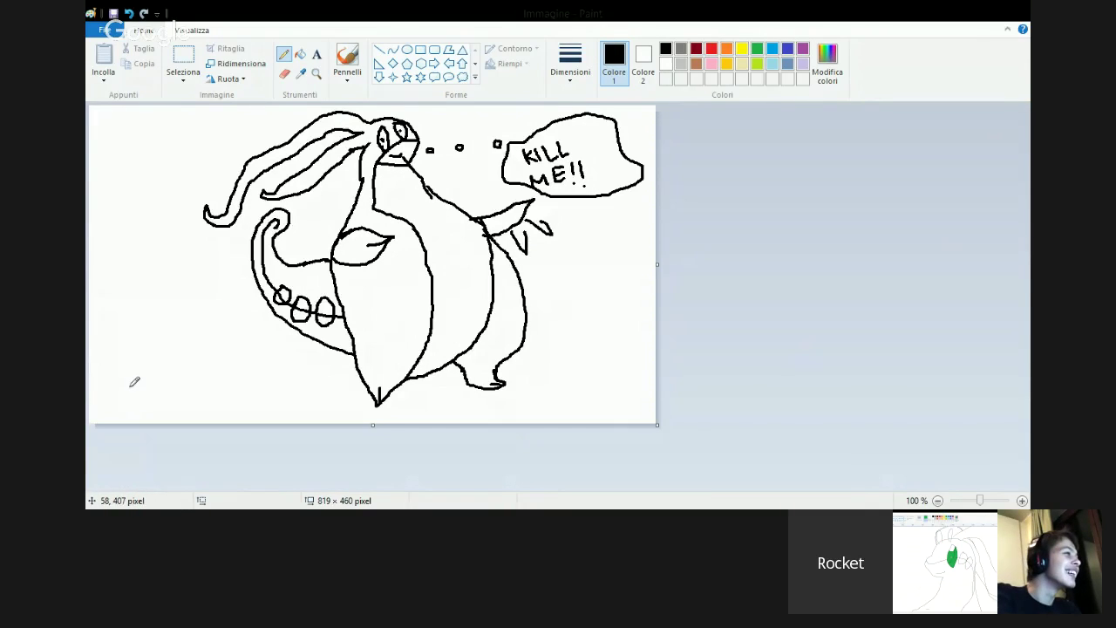
- Hand-letter the caption "ROCKY" below the character's tail and underline it with a rising stroke toward the tail
{"action": "mouse_move", "coordinate": [109, 407]}
{"action": "left_mouse_down"}
{"action": "mouse_move", "coordinate": [105, 375]}
{"action": "mouse_move", "coordinate": [119, 361]}
{"action": "mouse_move", "coordinate": [142, 394]}
{"action": "mouse_move", "coordinate": [136, 384]}
{"action": "mouse_move", "coordinate": [162, 353]}
{"action": "mouse_move", "coordinate": [142, 357]}
{"action": "mouse_move", "coordinate": [200, 363]}
{"action": "mouse_move", "coordinate": [214, 338]}
{"action": "mouse_move", "coordinate": [217, 360]}
{"action": "mouse_move", "coordinate": [229, 340]}
{"action": "left_mouse_up"}
{"action": "left_click_drag", "start_coordinate": [237, 321], "coordinate": [224, 357]}
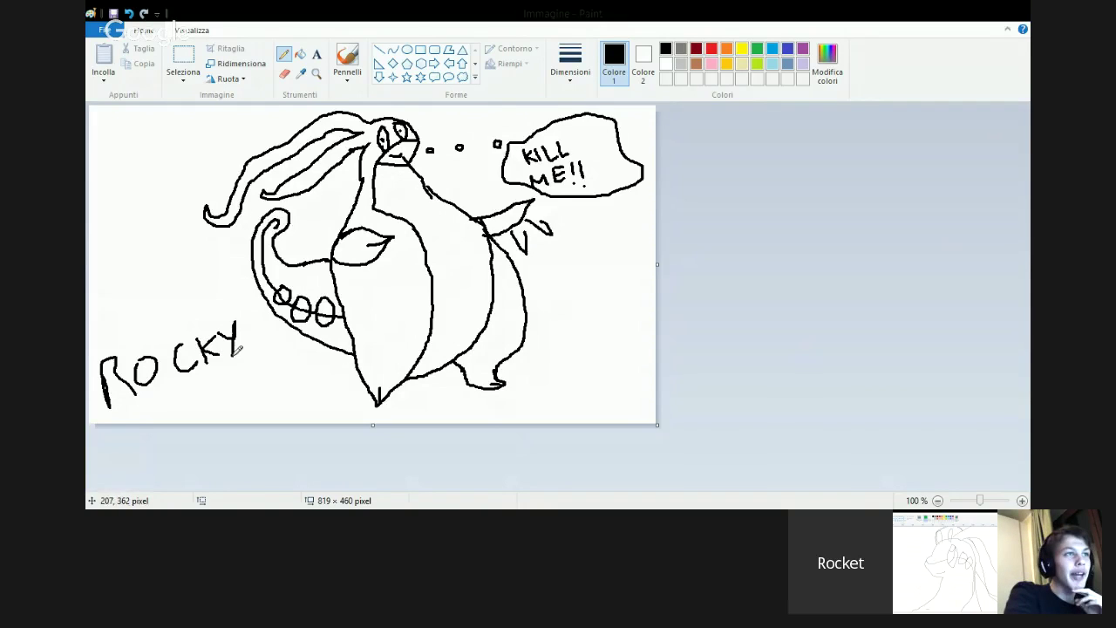
{"action": "left_click_drag", "start_coordinate": [147, 411], "coordinate": [318, 328]}
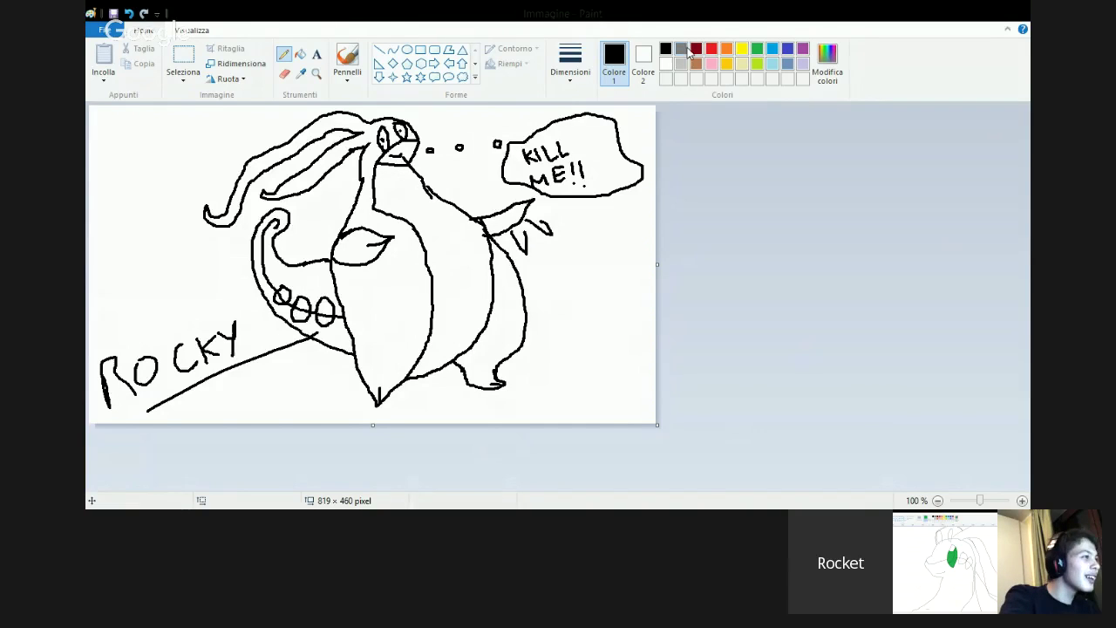
- Try a lavender fill on the character's feelers, neck and leg, and fill them back with white
{"action": "left_click", "coordinate": [789, 64]}
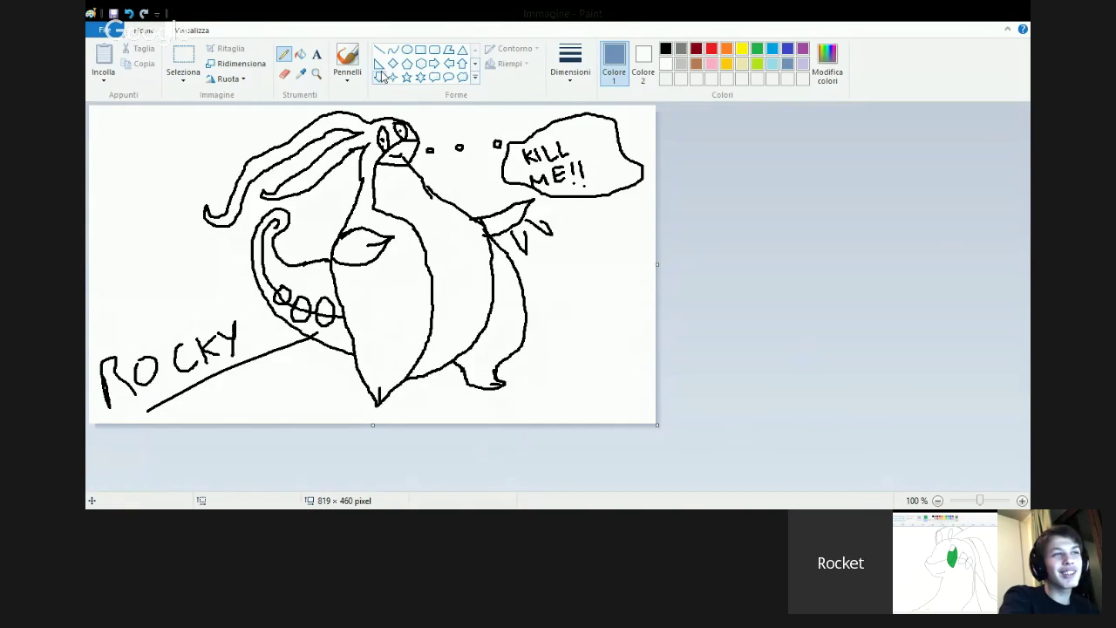
{"action": "left_click", "coordinate": [300, 54]}
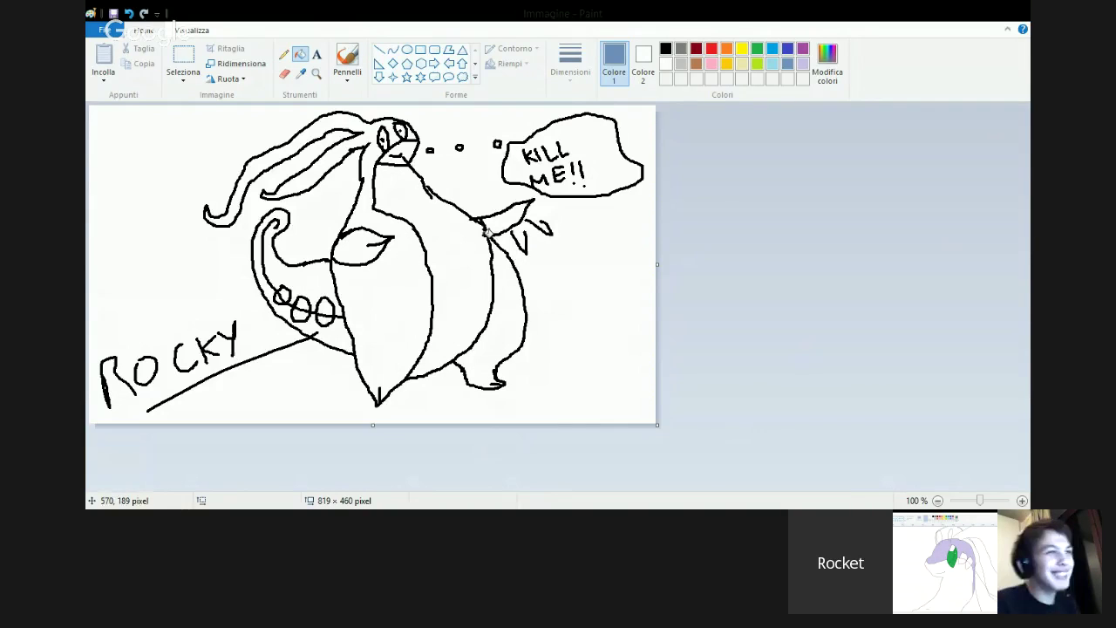
{"action": "left_click", "coordinate": [803, 67]}
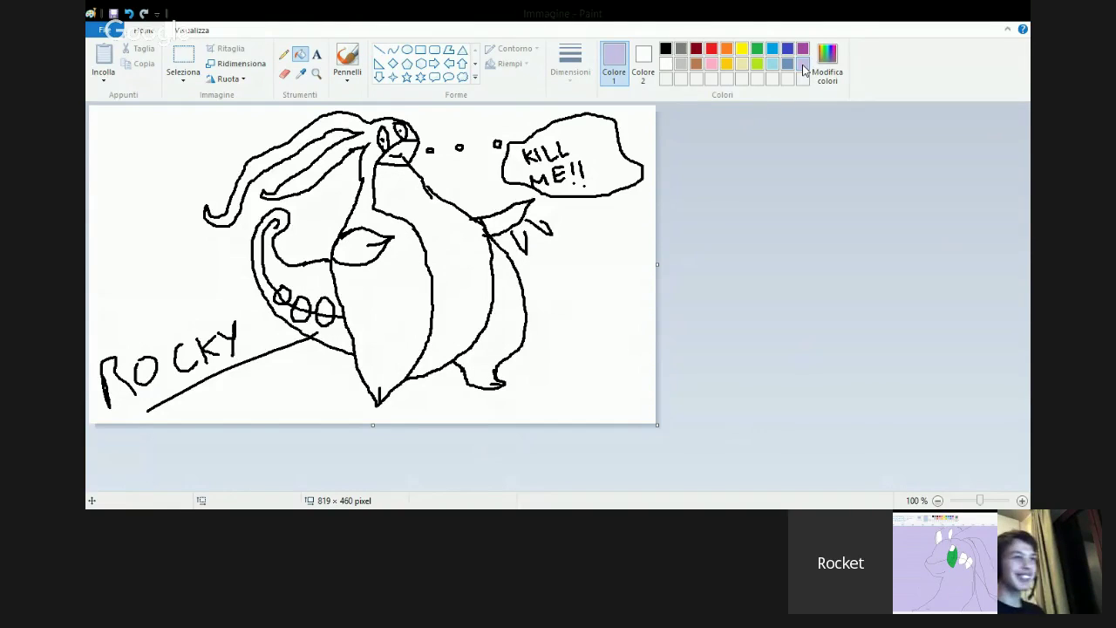
{"action": "left_click", "coordinate": [335, 122]}
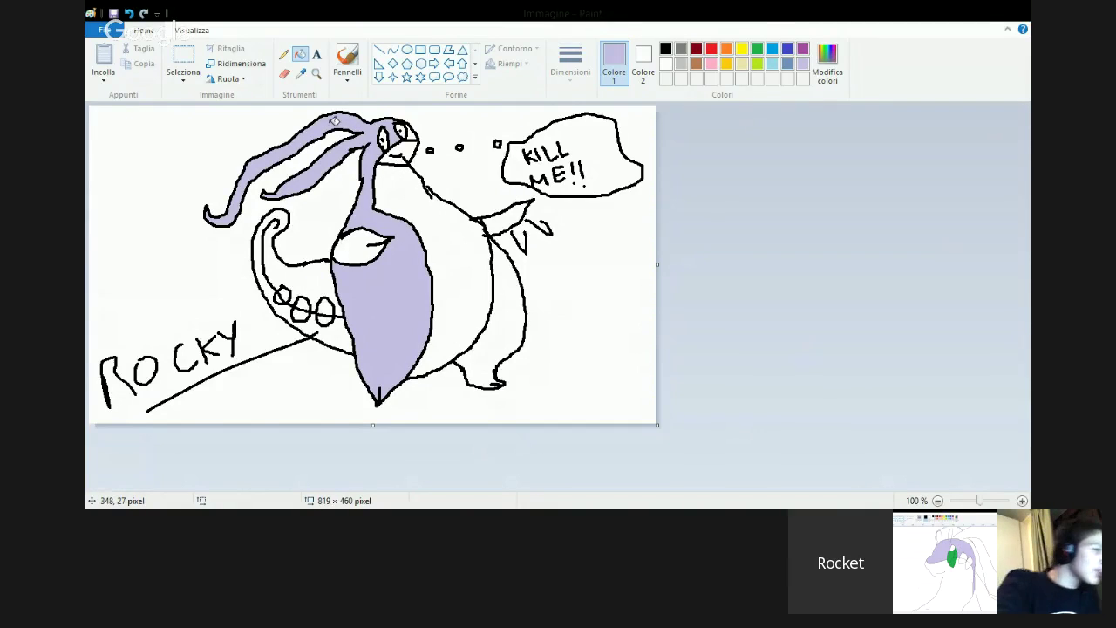
{"action": "left_click", "coordinate": [665, 63]}
{"action": "left_click", "coordinate": [419, 272]}
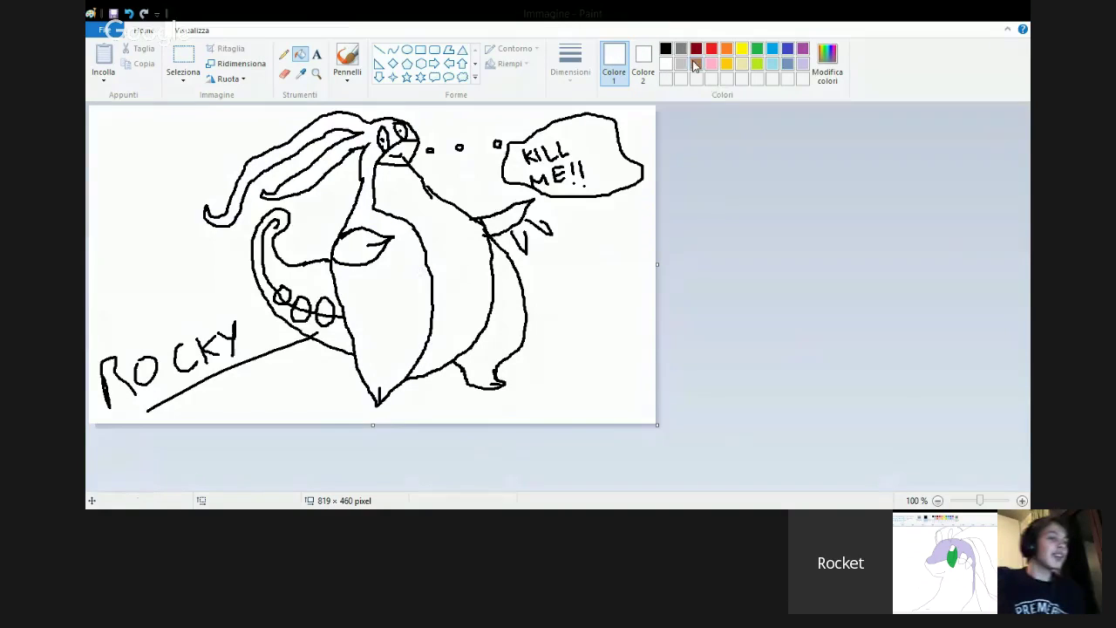
- Fill the character's throat and belly with lavender, and the three round spots on its tail with green
{"action": "left_click", "coordinate": [803, 63]}
{"action": "left_click", "coordinate": [446, 289]}
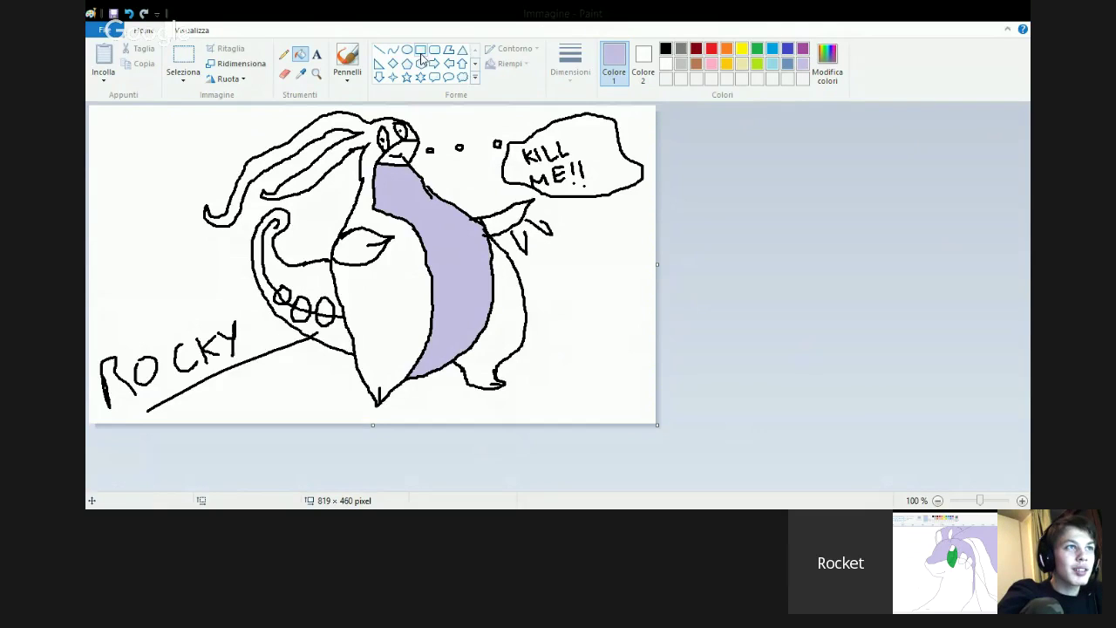
{"action": "left_click", "coordinate": [757, 49]}
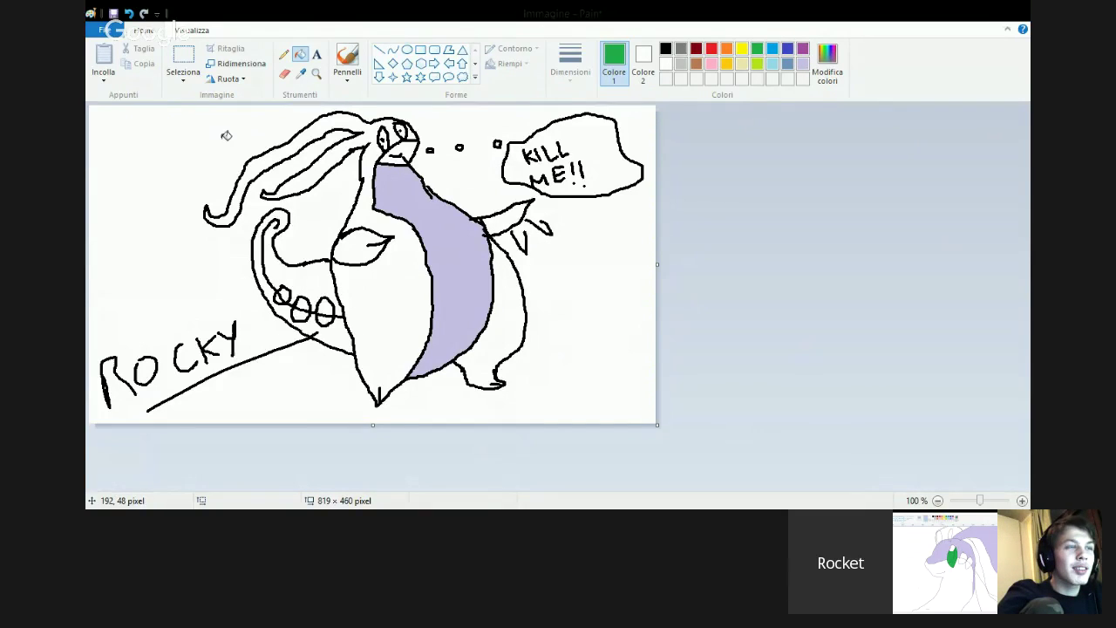
{"action": "left_click", "coordinate": [282, 297]}
{"action": "left_click", "coordinate": [300, 308]}
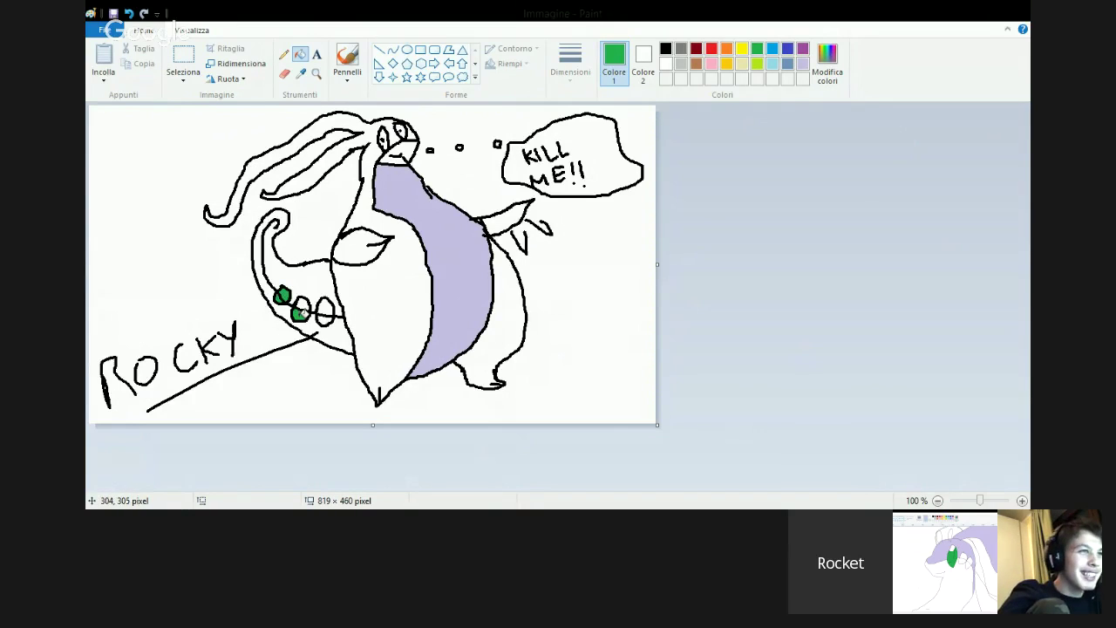
{"action": "left_click", "coordinate": [324, 312]}
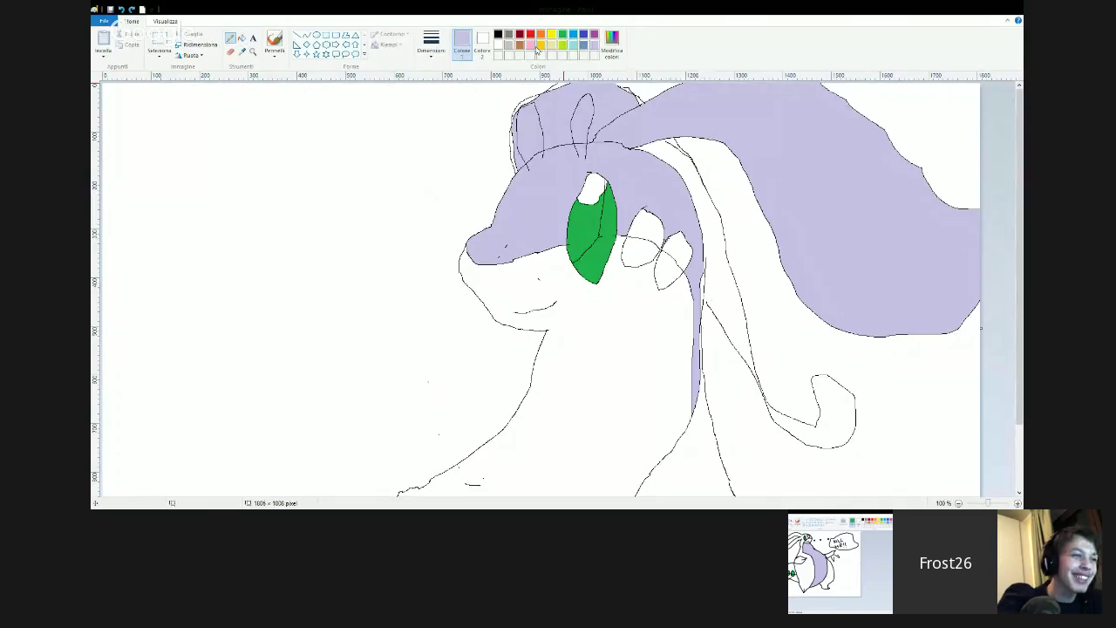
- Try filling the curled feeler in the other drawing with black and lavender over it, and undo both fills
{"action": "left_click", "coordinate": [498, 34]}
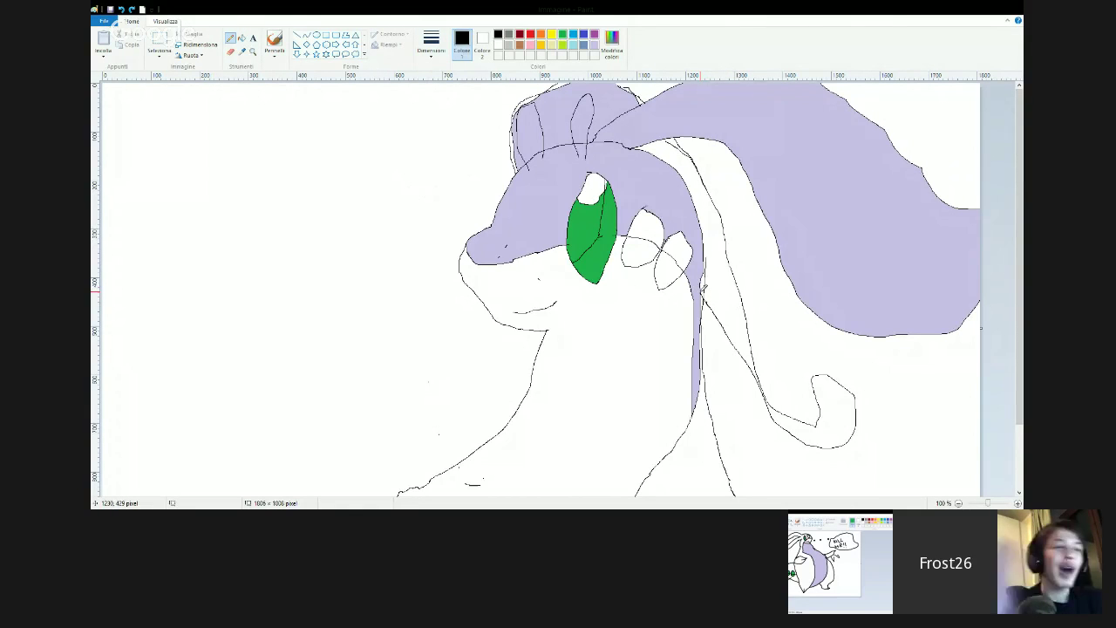
{"action": "left_click", "coordinate": [242, 39]}
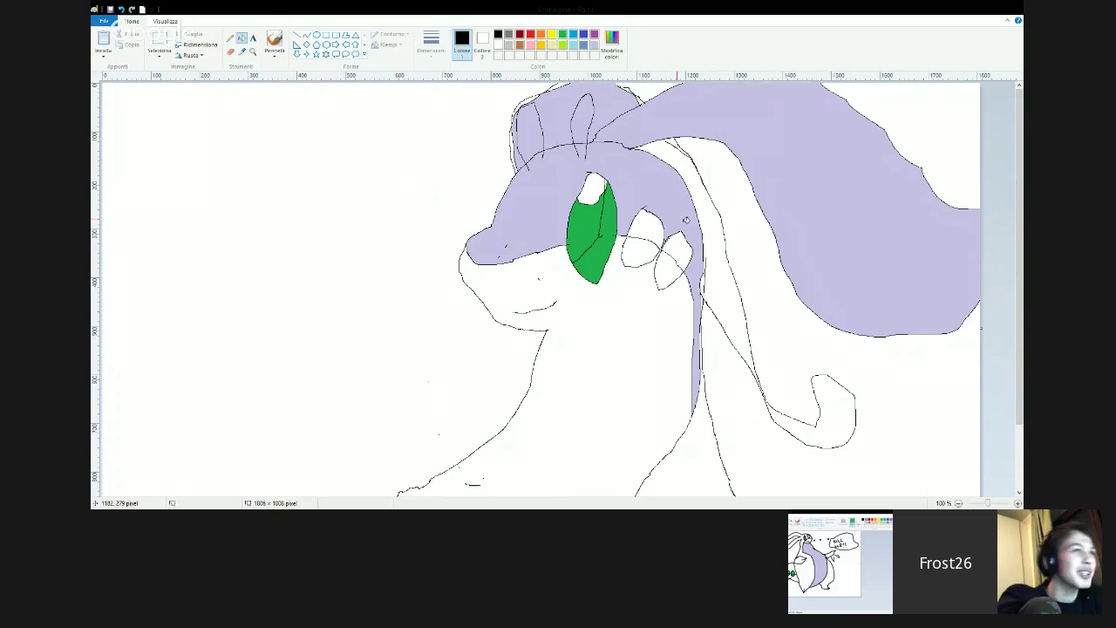
{"action": "left_click", "coordinate": [732, 284]}
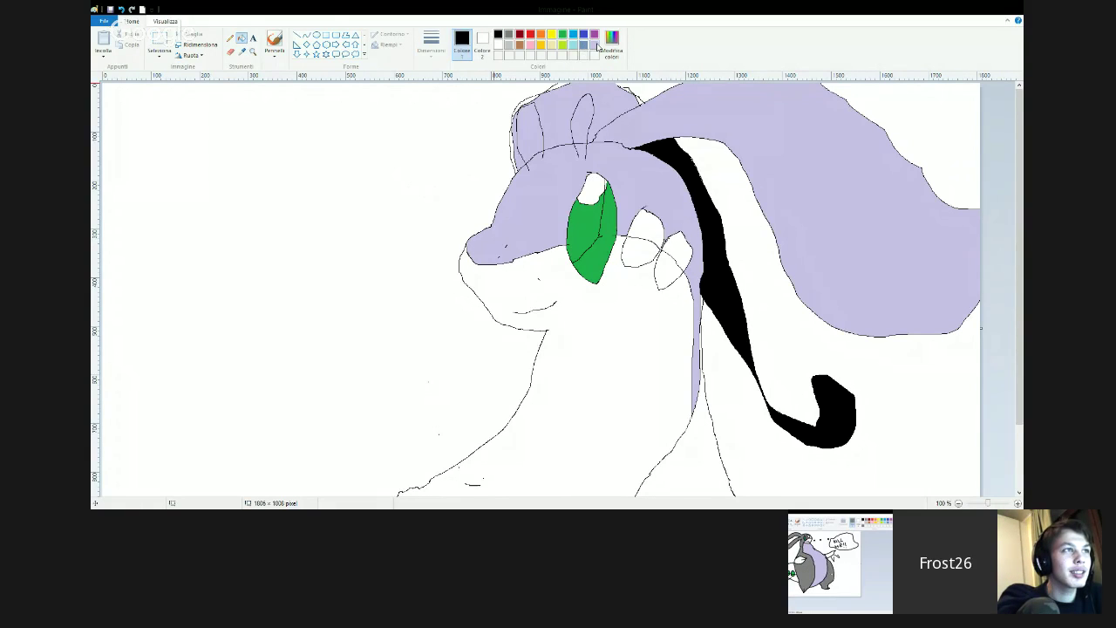
{"action": "left_click", "coordinate": [593, 44]}
{"action": "left_click", "coordinate": [725, 265]}
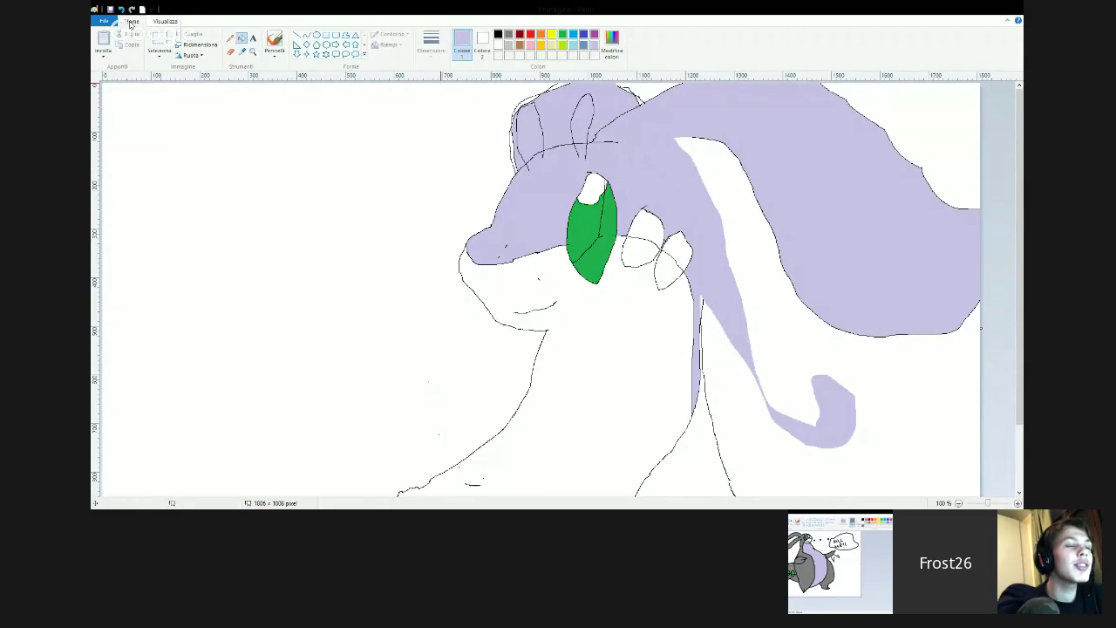
{"action": "left_click", "coordinate": [121, 10]}
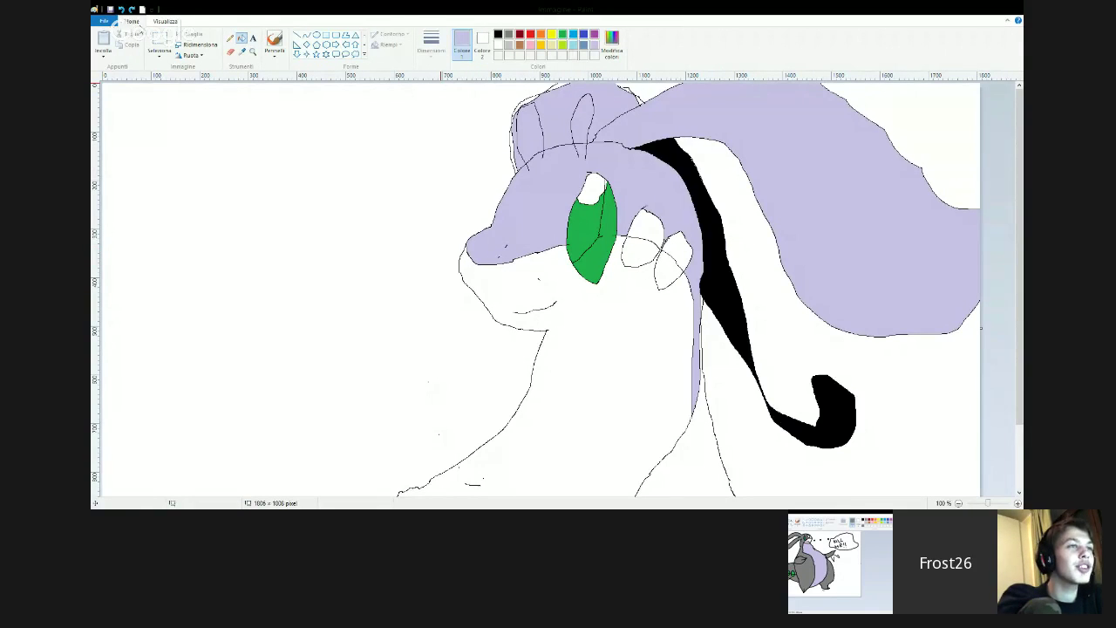
{"action": "left_click", "coordinate": [120, 9]}
- Fill the curled feeler behind the head with lavender, and the two cheek spots with green above and lime below
{"action": "left_click", "coordinate": [723, 267]}
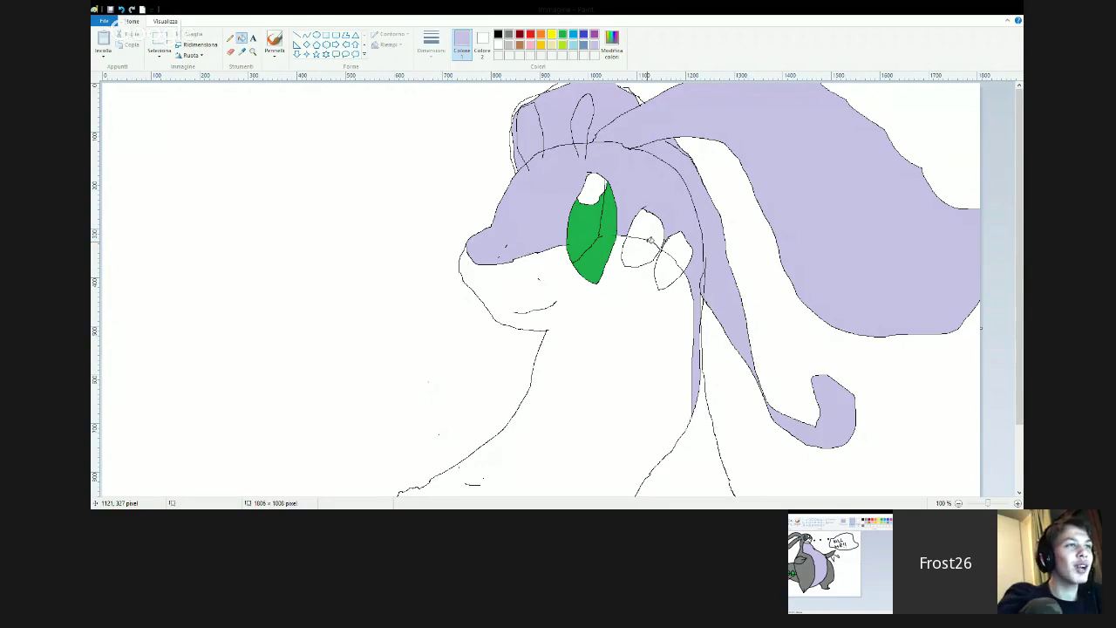
{"action": "left_click", "coordinate": [563, 35]}
{"action": "left_click", "coordinate": [648, 229]}
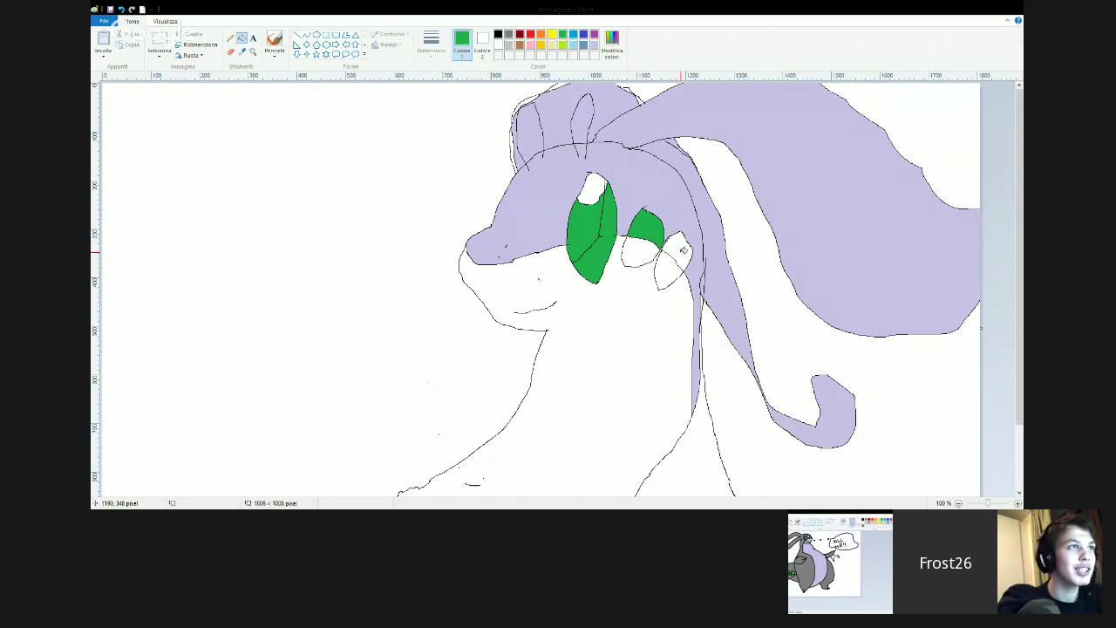
{"action": "left_click", "coordinate": [683, 250]}
{"action": "left_click", "coordinate": [562, 44]}
{"action": "left_click", "coordinate": [642, 252]}
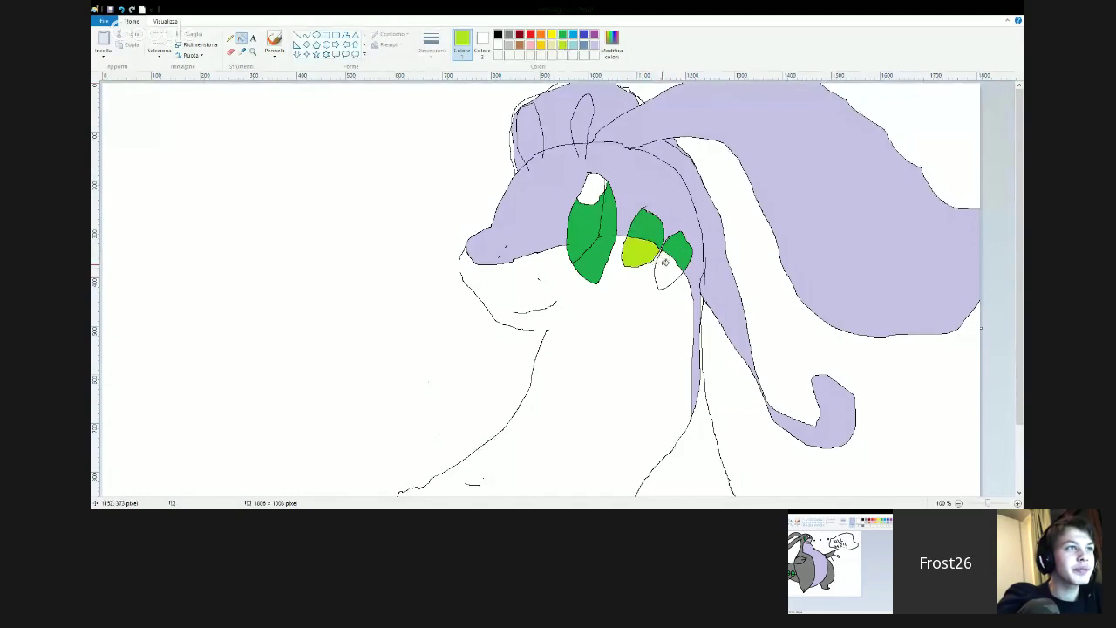
{"action": "left_click", "coordinate": [669, 272]}
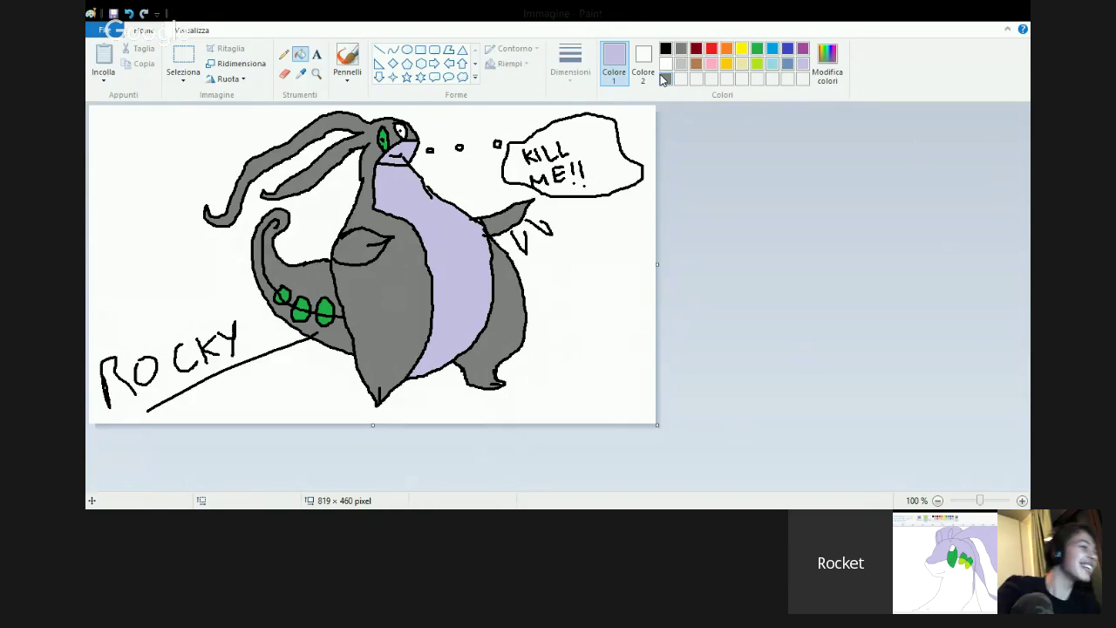
- Set the active colour to green in the drawing with the thought bubble
{"action": "left_click", "coordinate": [757, 49]}
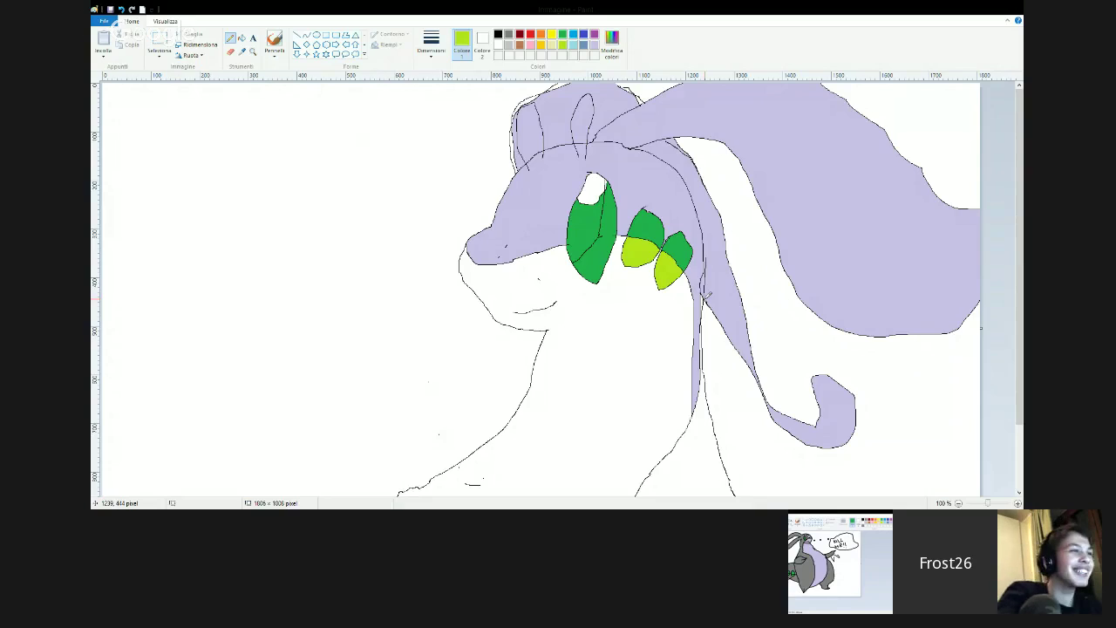
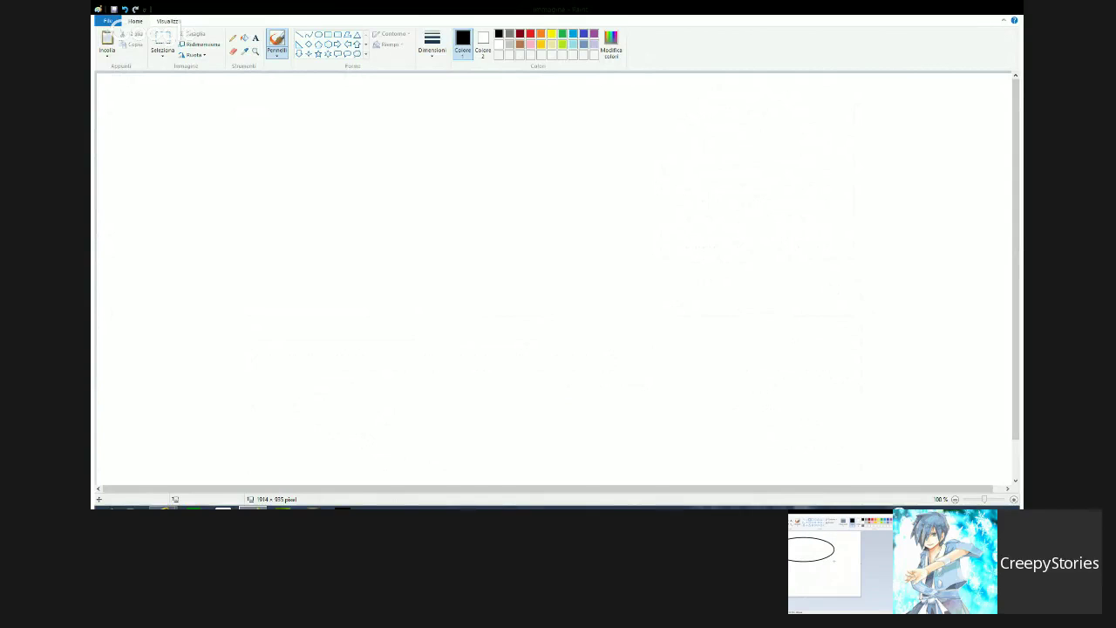
- Paste the copied plant Pokémon reference picture onto the blank canvas, enlarge it to about double, and move it beside the drawing area
{"action": "key", "text": "ctrl+a"}
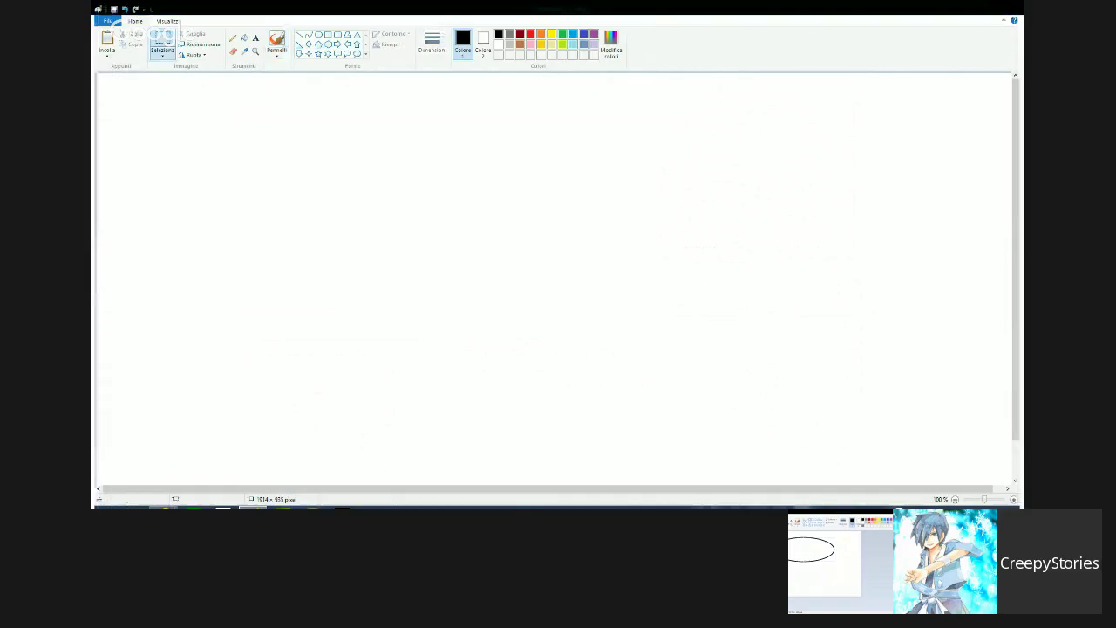
{"action": "key", "text": "ctrl+v"}
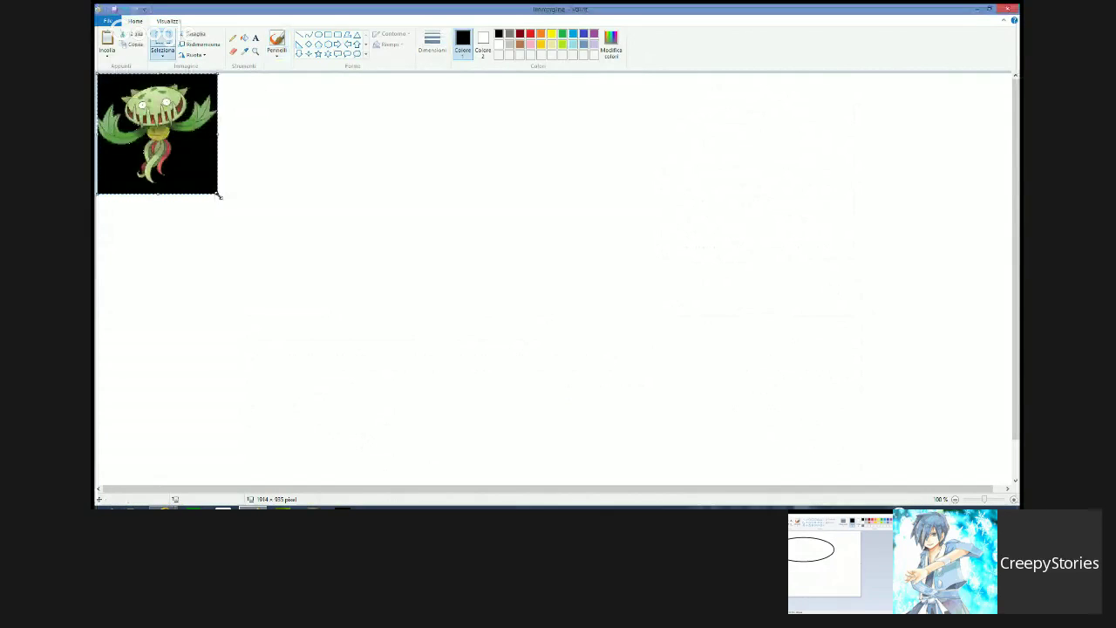
{"action": "left_click_drag", "start_coordinate": [218, 195], "coordinate": [337, 306]}
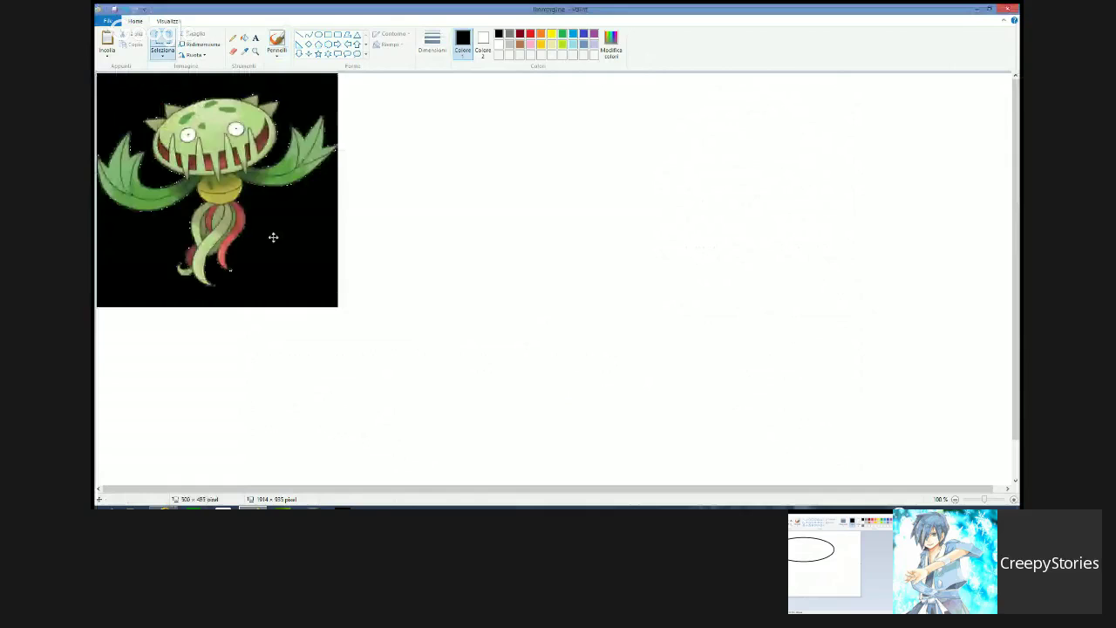
{"action": "left_click_drag", "start_coordinate": [273, 237], "coordinate": [757, 301]}
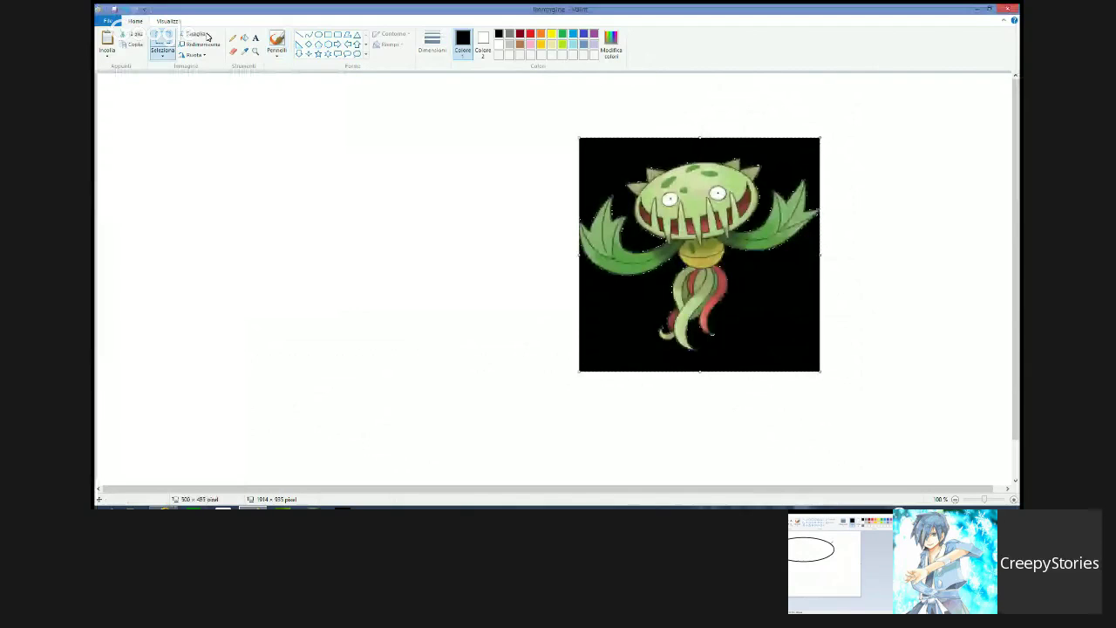
- Sketch the plant creature's left arm with the Pencil as an upward-curving leaf ending in three pointed tips
{"action": "left_click", "coordinate": [232, 38]}
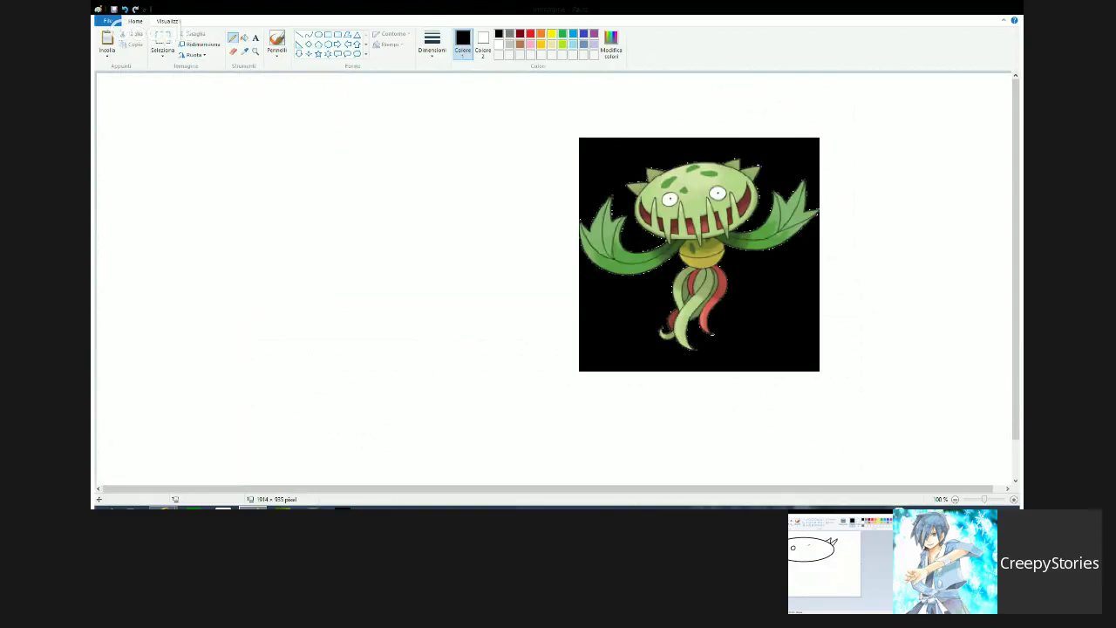
{"action": "left_click", "coordinate": [236, 120]}
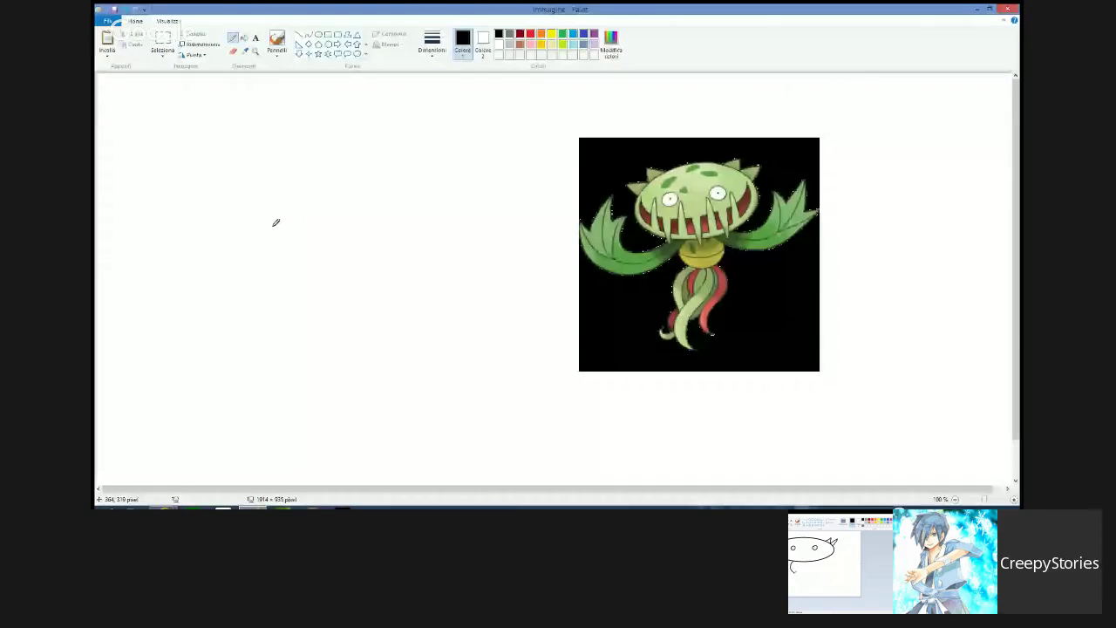
{"action": "mouse_move", "coordinate": [290, 245]}
{"action": "left_mouse_down"}
{"action": "mouse_move", "coordinate": [253, 235]}
{"action": "mouse_move", "coordinate": [248, 204]}
{"action": "left_mouse_up"}
{"action": "key", "text": "ctrl+z"}
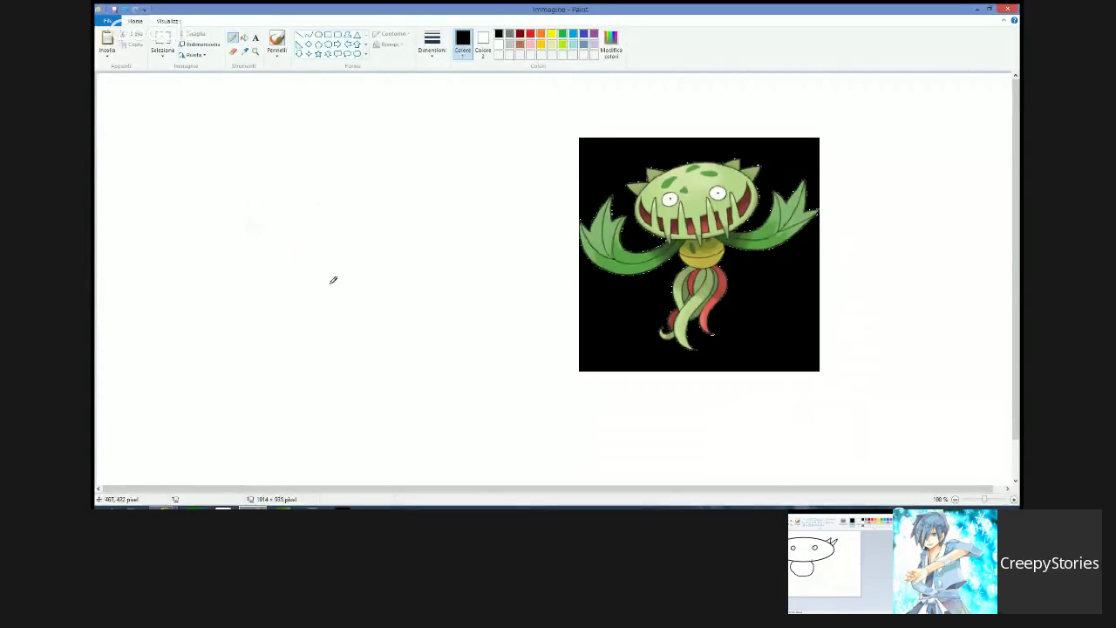
{"action": "left_click_drag", "start_coordinate": [298, 263], "coordinate": [246, 225]}
{"action": "left_click_drag", "start_coordinate": [247, 225], "coordinate": [236, 215]}
{"action": "left_click_drag", "start_coordinate": [236, 215], "coordinate": [211, 241]}
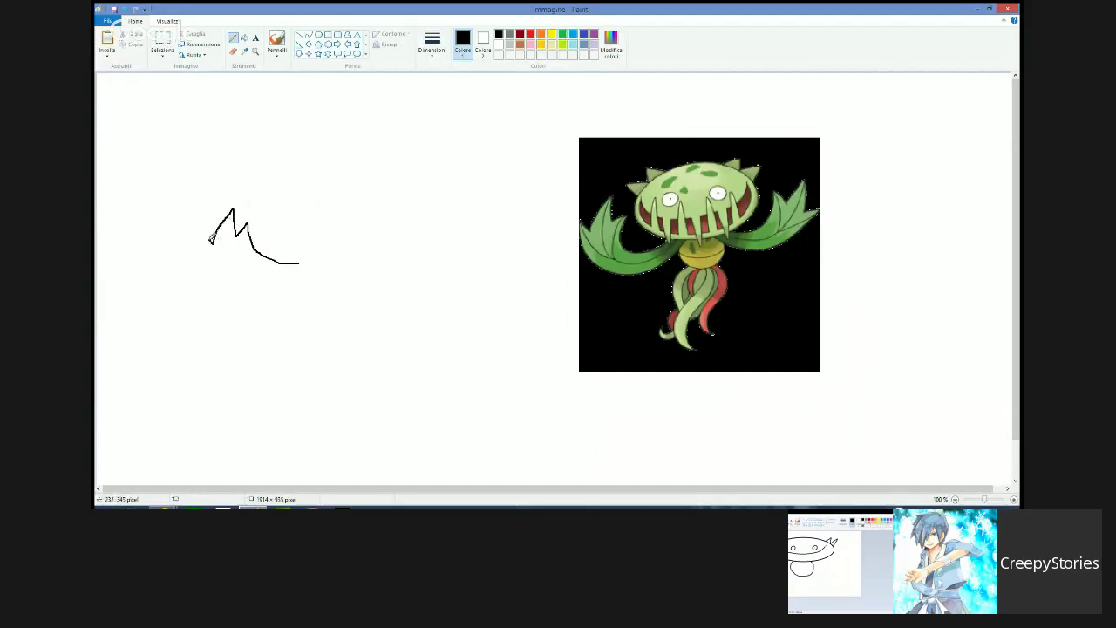
{"action": "mouse_move", "coordinate": [211, 240]}
{"action": "left_mouse_down"}
{"action": "mouse_move", "coordinate": [220, 266]}
{"action": "mouse_move", "coordinate": [334, 253]}
{"action": "mouse_move", "coordinate": [331, 275]}
{"action": "mouse_move", "coordinate": [365, 282]}
{"action": "mouse_move", "coordinate": [386, 264]}
{"action": "mouse_move", "coordinate": [368, 253]}
{"action": "mouse_move", "coordinate": [329, 263]}
{"action": "left_mouse_up"}
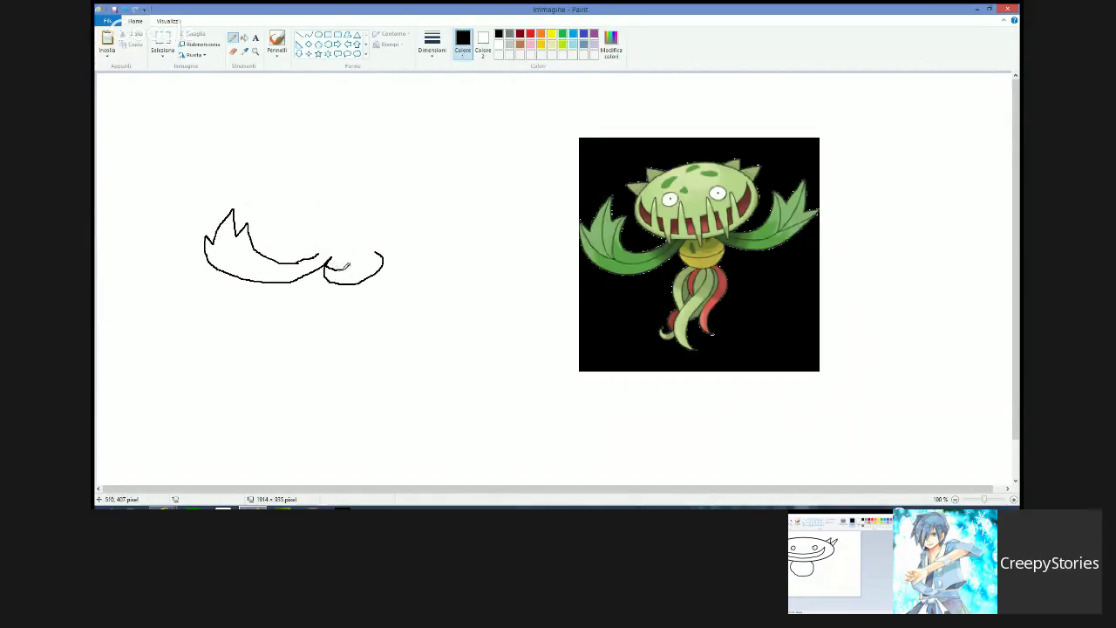
- Complete the round collar and draw the mirrored right leaf arm, with an oval head and a wide curved mouth above
{"action": "left_click_drag", "start_coordinate": [346, 267], "coordinate": [385, 256]}
{"action": "left_click_drag", "start_coordinate": [381, 252], "coordinate": [402, 269]}
{"action": "left_click_drag", "start_coordinate": [403, 269], "coordinate": [496, 254]}
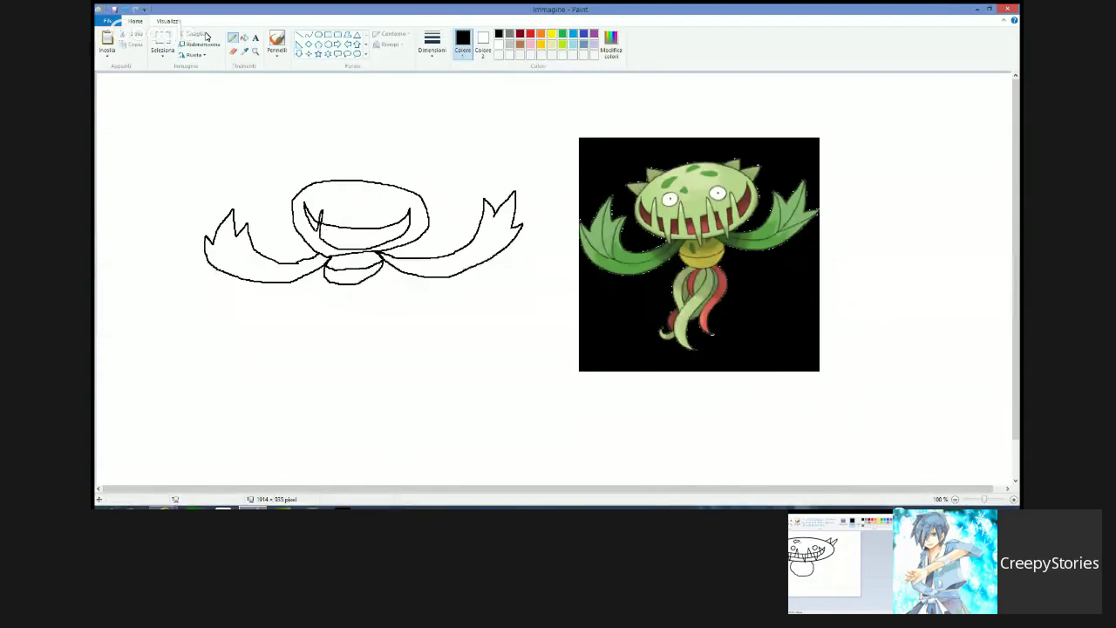
- Add long pointed teeth across the mouth, erasing the lower mouth line where the teeth cross it
{"action": "left_click", "coordinate": [233, 50]}
{"action": "left_click", "coordinate": [233, 38]}
{"action": "mouse_move", "coordinate": [341, 248]}
{"action": "left_mouse_down"}
{"action": "mouse_move", "coordinate": [328, 247]}
{"action": "mouse_move", "coordinate": [346, 215]}
{"action": "mouse_move", "coordinate": [341, 250]}
{"action": "left_mouse_up"}
{"action": "left_click", "coordinate": [233, 51]}
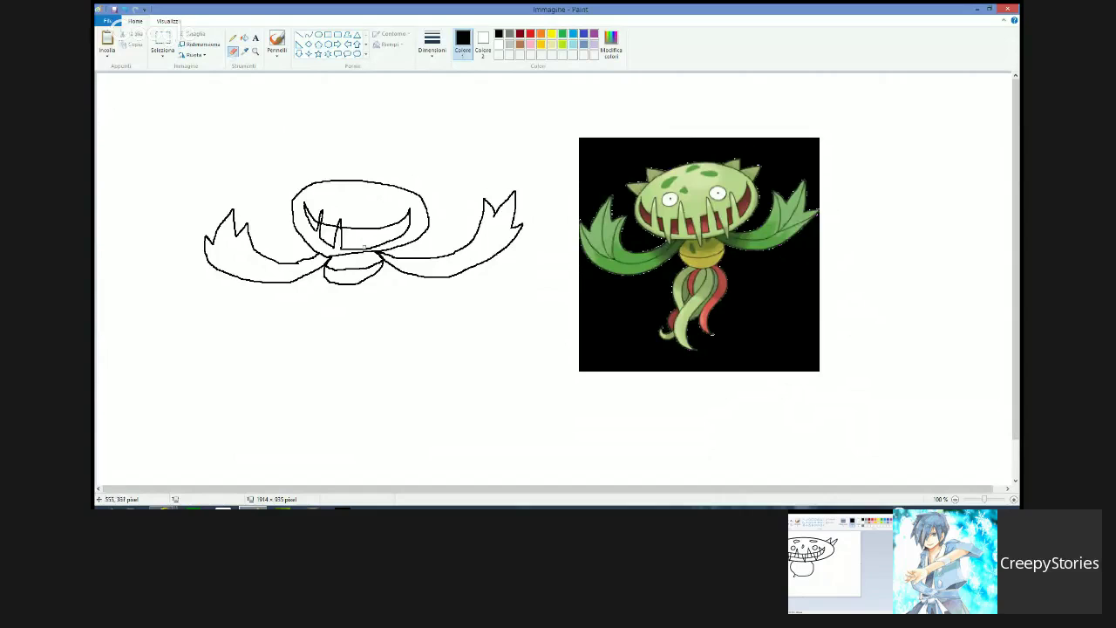
{"action": "left_click", "coordinate": [232, 37]}
{"action": "mouse_move", "coordinate": [366, 249]}
{"action": "left_mouse_down"}
{"action": "mouse_move", "coordinate": [373, 214]}
{"action": "mouse_move", "coordinate": [374, 246]}
{"action": "left_mouse_up"}
{"action": "left_click", "coordinate": [232, 50]}
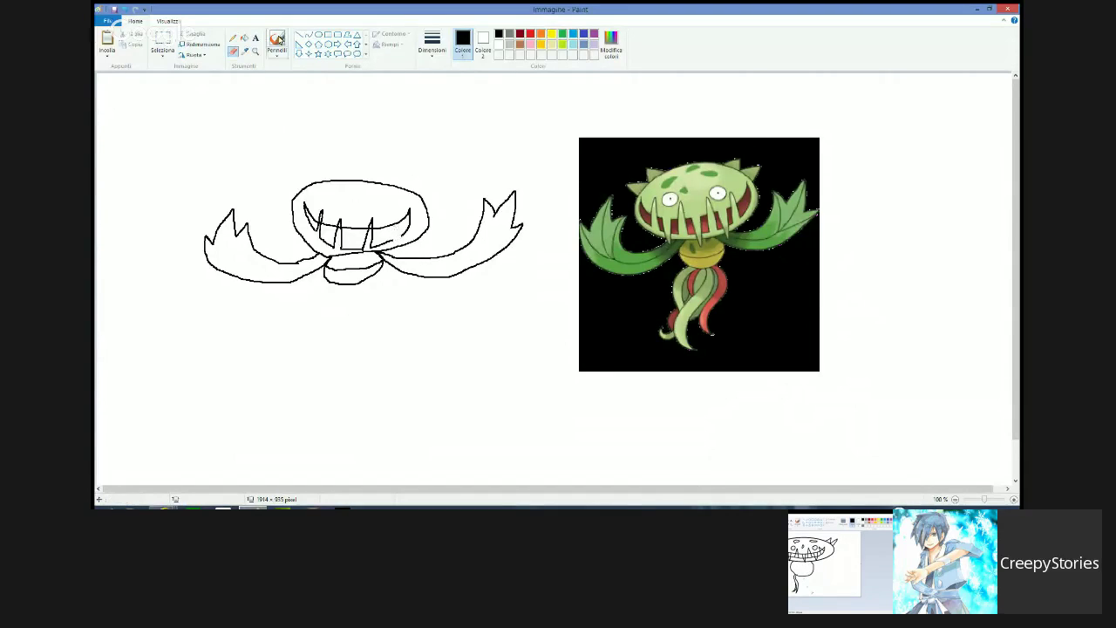
{"action": "left_click", "coordinate": [233, 38]}
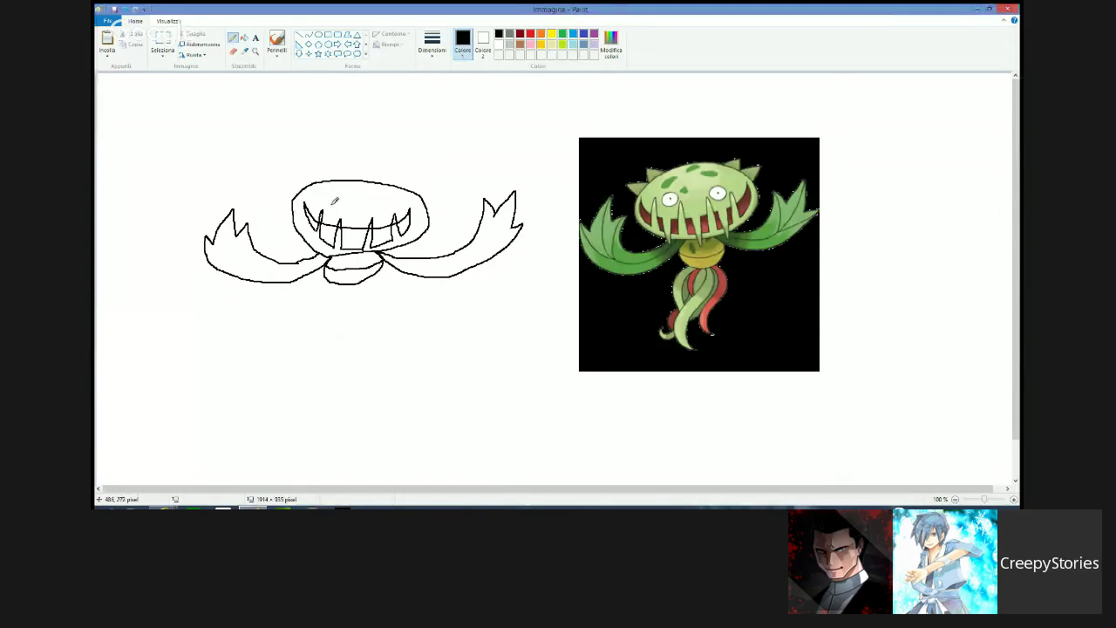
- Draw two small rounded eyes with dot pupils above the creature's mouth
{"action": "left_click_drag", "start_coordinate": [328, 200], "coordinate": [380, 202]}
{"action": "left_click", "coordinate": [233, 51]}
{"action": "left_click_drag", "start_coordinate": [374, 203], "coordinate": [377, 202]}
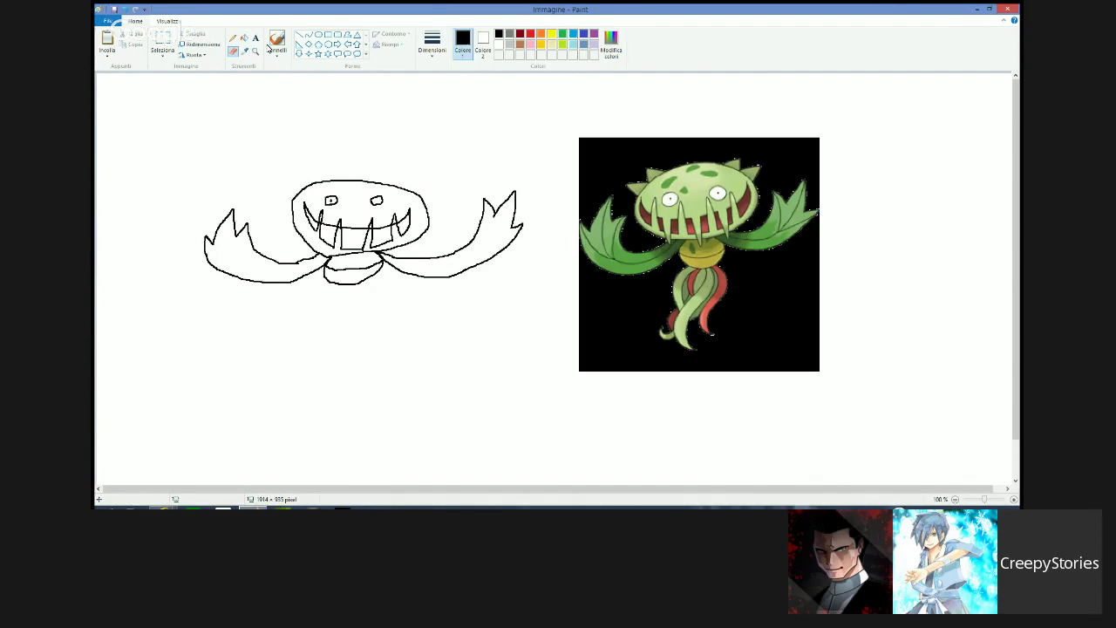
- Add a narrow pointed tooth in the left part of the mouth, erasing the mouth line where it crosses
{"action": "left_click", "coordinate": [233, 38]}
{"action": "left_click", "coordinate": [233, 51]}
{"action": "left_click", "coordinate": [233, 37]}
{"action": "mouse_move", "coordinate": [330, 223]}
{"action": "left_mouse_down"}
{"action": "mouse_move", "coordinate": [332, 246]}
{"action": "mouse_move", "coordinate": [334, 226]}
{"action": "left_mouse_up"}
{"action": "left_click", "coordinate": [233, 52]}
{"action": "left_click", "coordinate": [233, 38]}
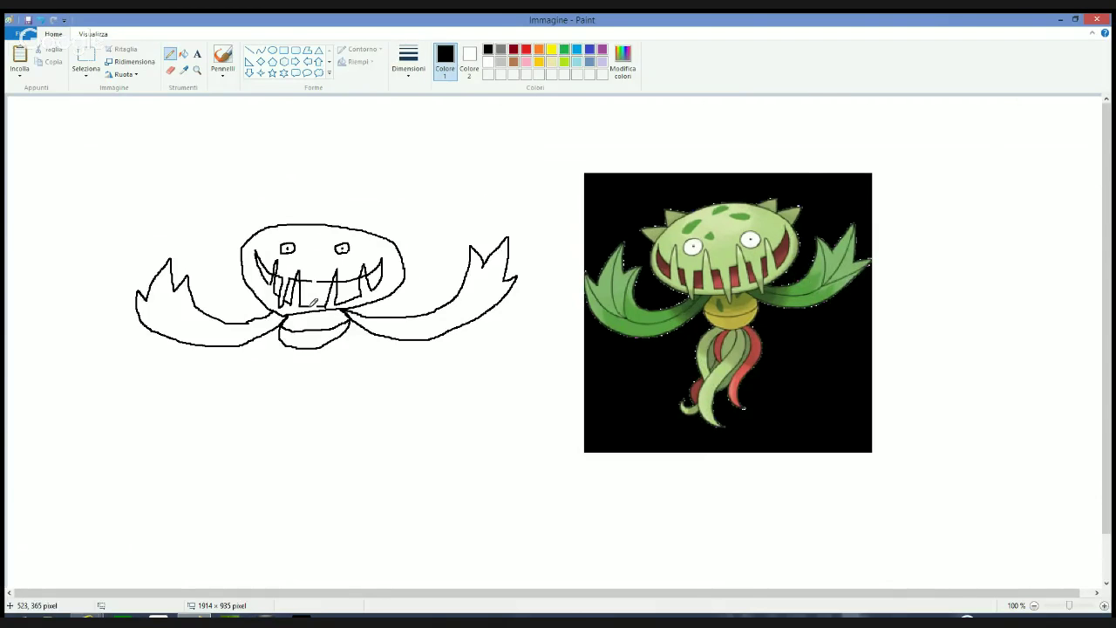
- Draw another long tooth near the middle of the mouth and erase the overlapping mouth lines
{"action": "mouse_move", "coordinate": [312, 302]}
{"action": "left_mouse_down"}
{"action": "mouse_move", "coordinate": [319, 274]}
{"action": "mouse_move", "coordinate": [328, 301]}
{"action": "left_mouse_up"}
{"action": "left_click", "coordinate": [169, 72]}
{"action": "mouse_move", "coordinate": [308, 301]}
{"action": "left_mouse_down"}
{"action": "mouse_move", "coordinate": [316, 277]}
{"action": "mouse_move", "coordinate": [317, 295]}
{"action": "left_mouse_up"}
{"action": "left_click", "coordinate": [171, 54]}
{"action": "left_click_drag", "start_coordinate": [314, 304], "coordinate": [315, 286]}
{"action": "left_click", "coordinate": [170, 70]}
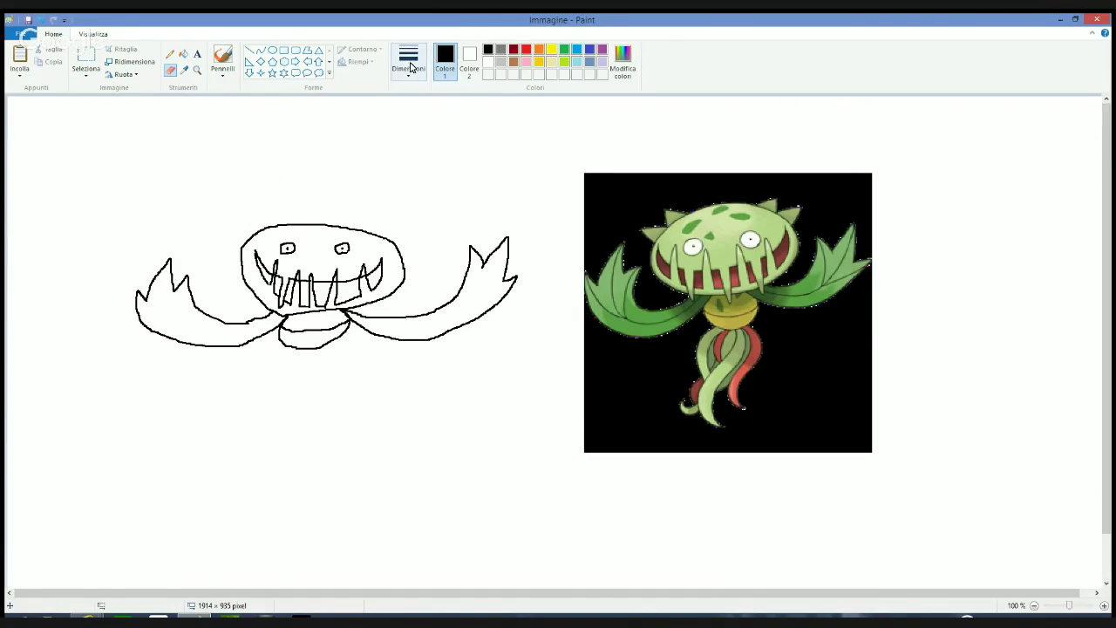
{"action": "left_click", "coordinate": [271, 262]}
{"action": "left_click", "coordinate": [171, 54]}
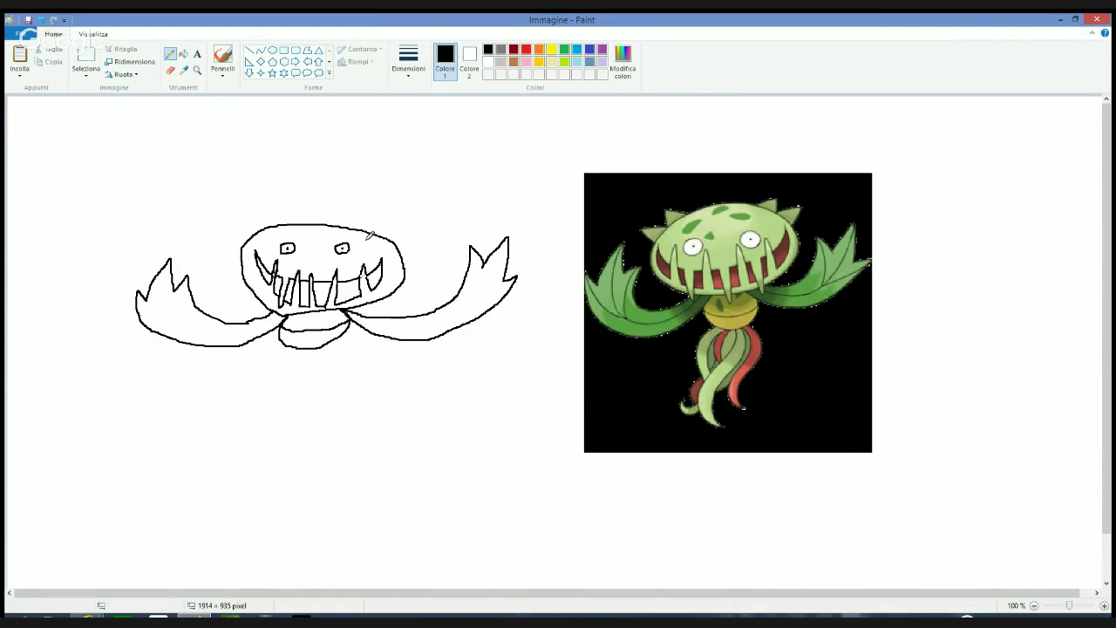
- Fill all the mouth gaps between the teeth with red
{"action": "left_click", "coordinate": [525, 52]}
{"action": "left_click", "coordinate": [183, 53]}
{"action": "left_click", "coordinate": [321, 294]}
{"action": "left_click", "coordinate": [347, 291]}
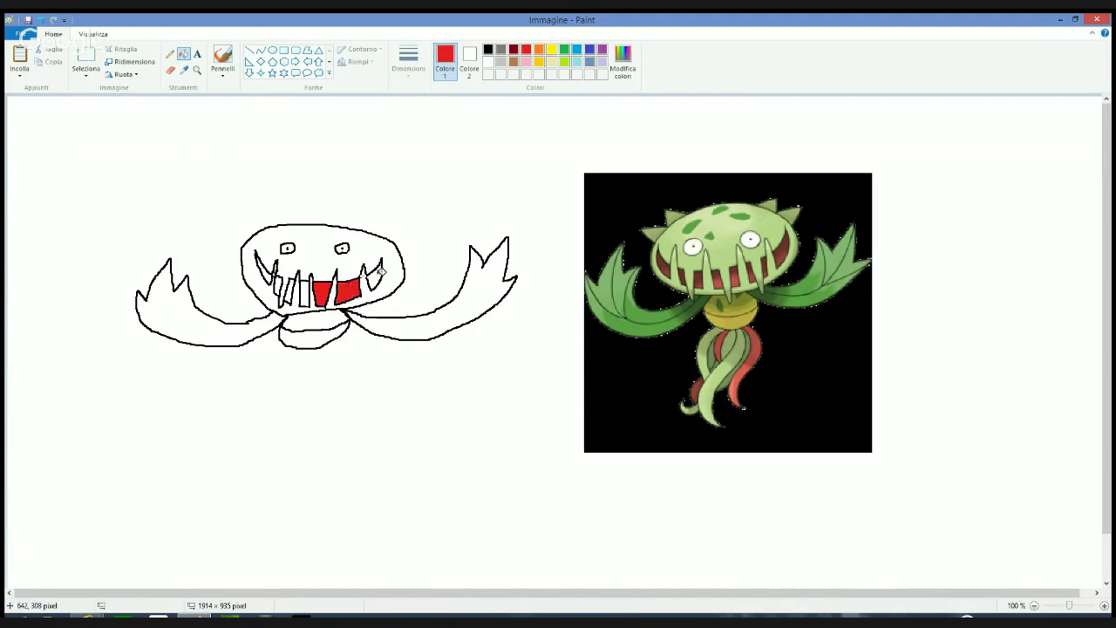
{"action": "left_click", "coordinate": [374, 278]}
{"action": "left_click", "coordinate": [304, 296]}
{"action": "left_click", "coordinate": [293, 290]}
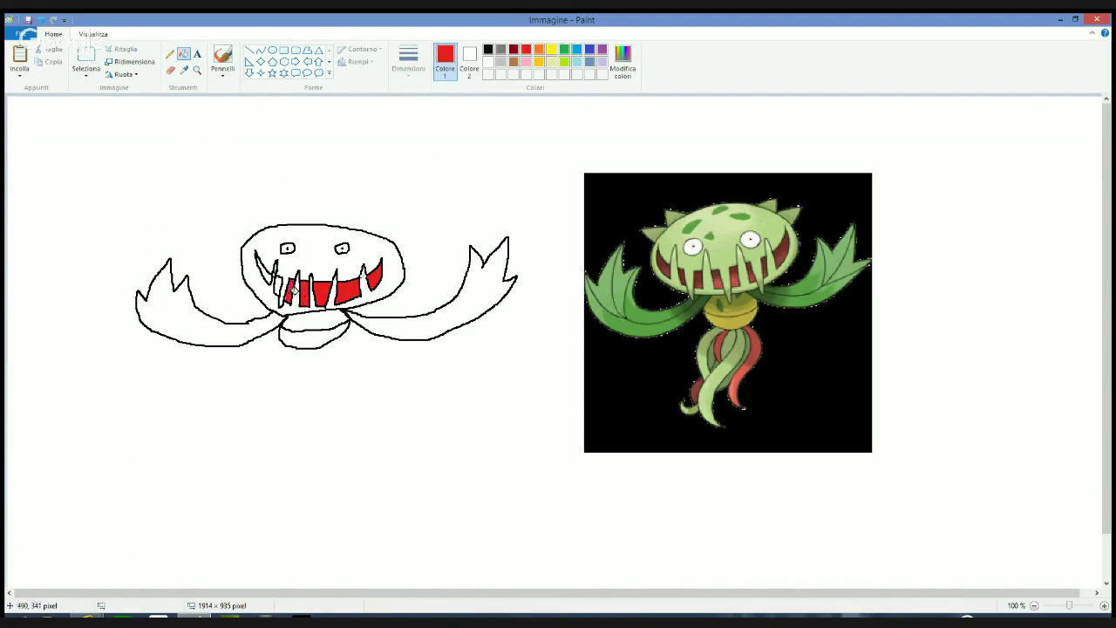
{"action": "left_click", "coordinate": [278, 281]}
{"action": "left_click", "coordinate": [266, 271]}
- Draw two black pointed spikes on each upper side of the head, undoing the stroke made in red
{"action": "left_click", "coordinate": [170, 53]}
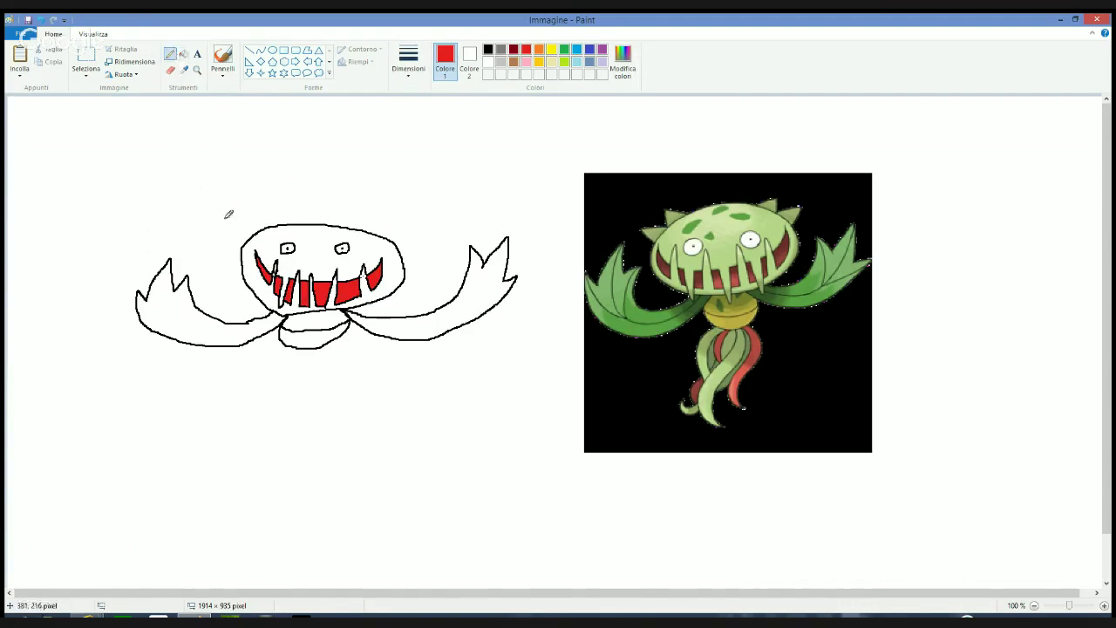
{"action": "left_click_drag", "start_coordinate": [245, 241], "coordinate": [241, 229]}
{"action": "left_click", "coordinate": [40, 20]}
{"action": "left_click", "coordinate": [488, 50]}
{"action": "mouse_move", "coordinate": [242, 246]}
{"action": "left_mouse_down"}
{"action": "mouse_move", "coordinate": [232, 220]}
{"action": "mouse_move", "coordinate": [252, 235]}
{"action": "mouse_move", "coordinate": [236, 224]}
{"action": "left_mouse_up"}
{"action": "left_click", "coordinate": [171, 69]}
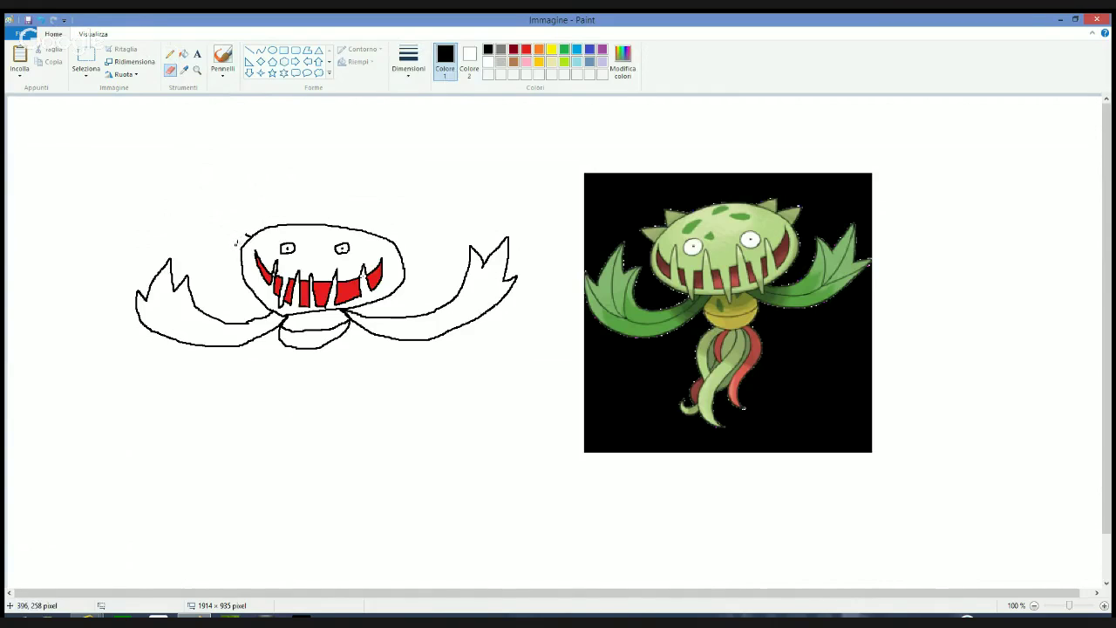
{"action": "left_click", "coordinate": [170, 53]}
{"action": "mouse_move", "coordinate": [241, 251]}
{"action": "left_mouse_down"}
{"action": "mouse_move", "coordinate": [251, 212]}
{"action": "mouse_move", "coordinate": [262, 225]}
{"action": "left_mouse_up"}
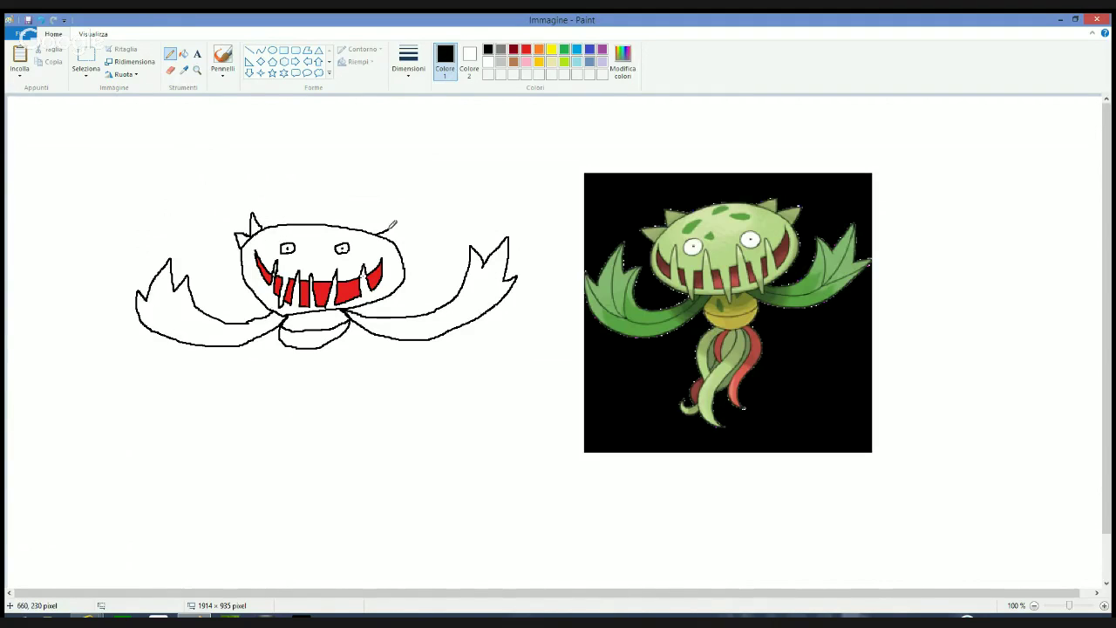
{"action": "left_click_drag", "start_coordinate": [393, 225], "coordinate": [405, 247]}
- Draw branching vein lines along the right leaf arm and fill the arm with dark green
{"action": "mouse_move", "coordinate": [345, 311]}
{"action": "left_mouse_down"}
{"action": "mouse_move", "coordinate": [441, 323]}
{"action": "mouse_move", "coordinate": [485, 283]}
{"action": "mouse_move", "coordinate": [508, 278]}
{"action": "left_mouse_up"}
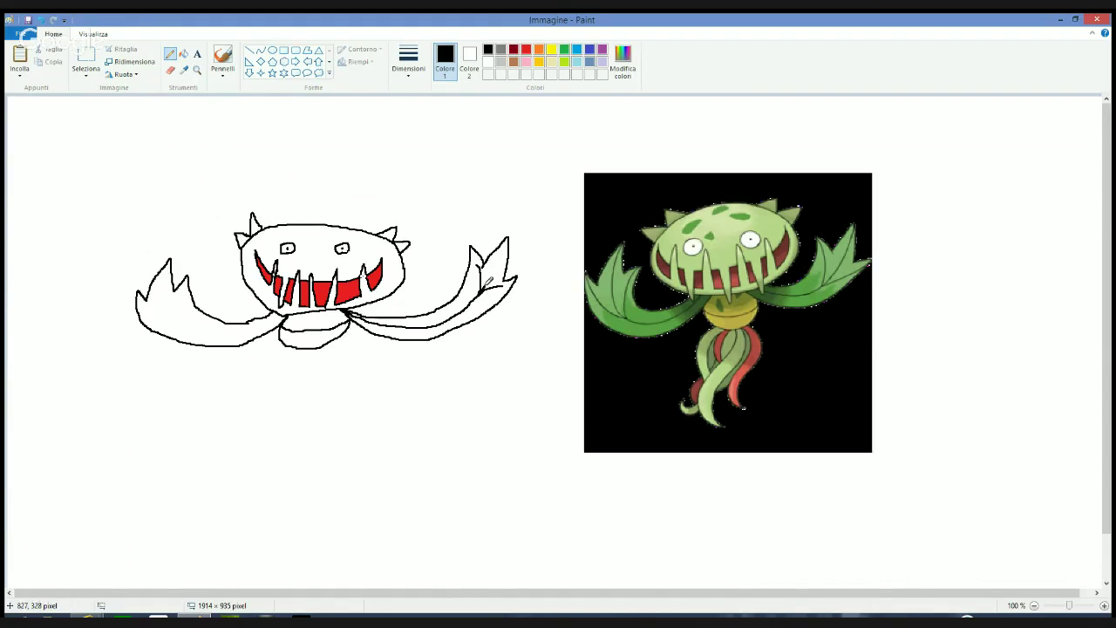
{"action": "left_click", "coordinate": [564, 50]}
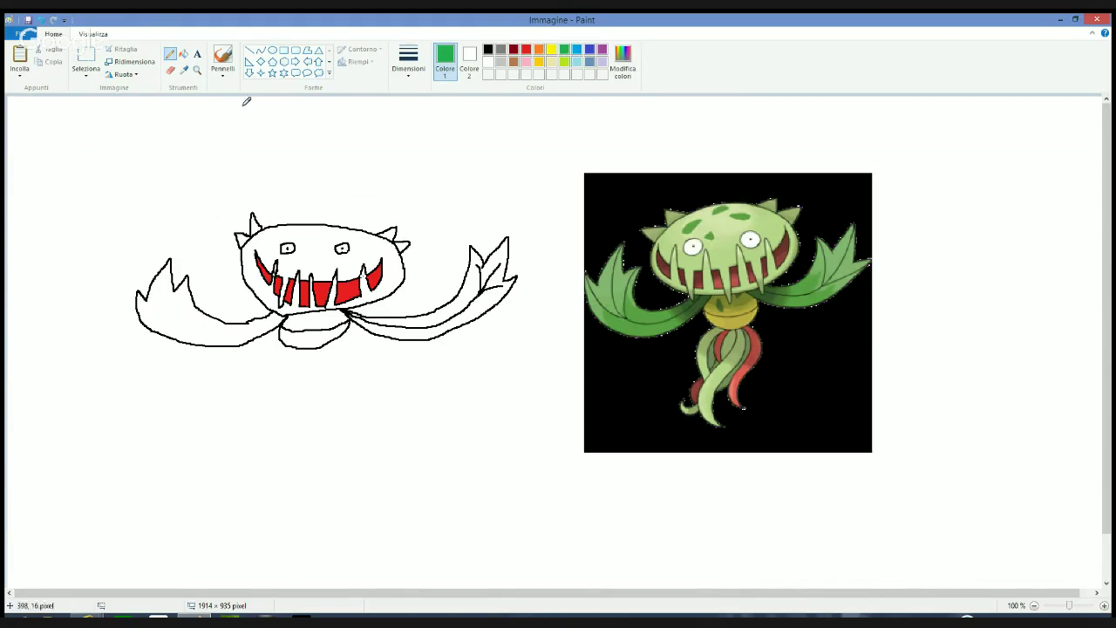
{"action": "left_click", "coordinate": [184, 54]}
{"action": "left_click", "coordinate": [443, 310]}
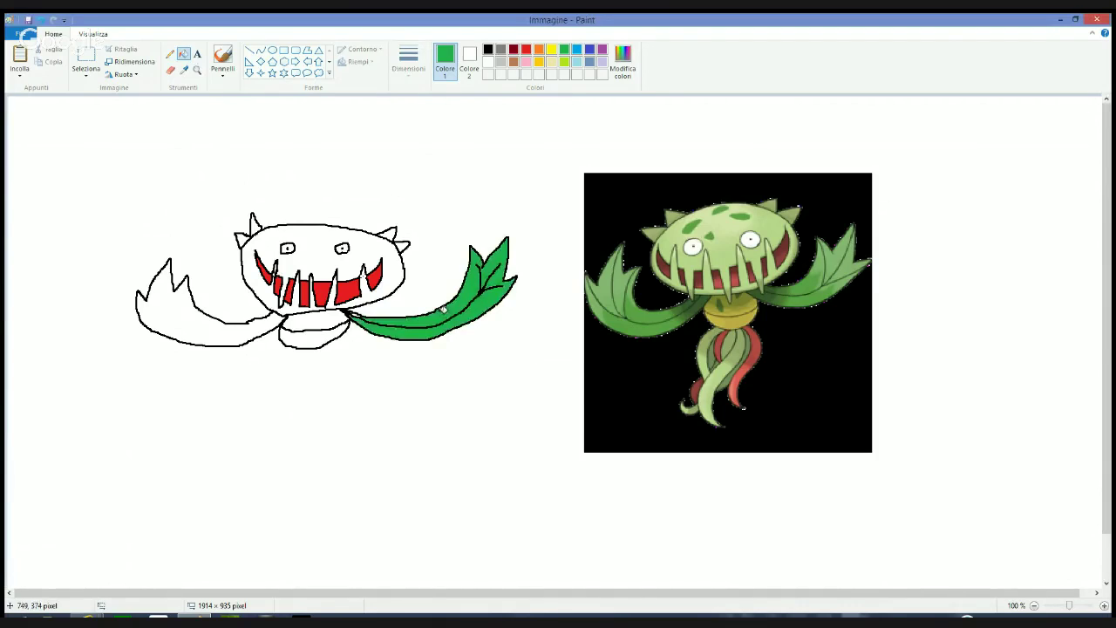
- Draw matching black vein lines on the left leaf arm and fill the arm with dark green
{"action": "left_click", "coordinate": [171, 54]}
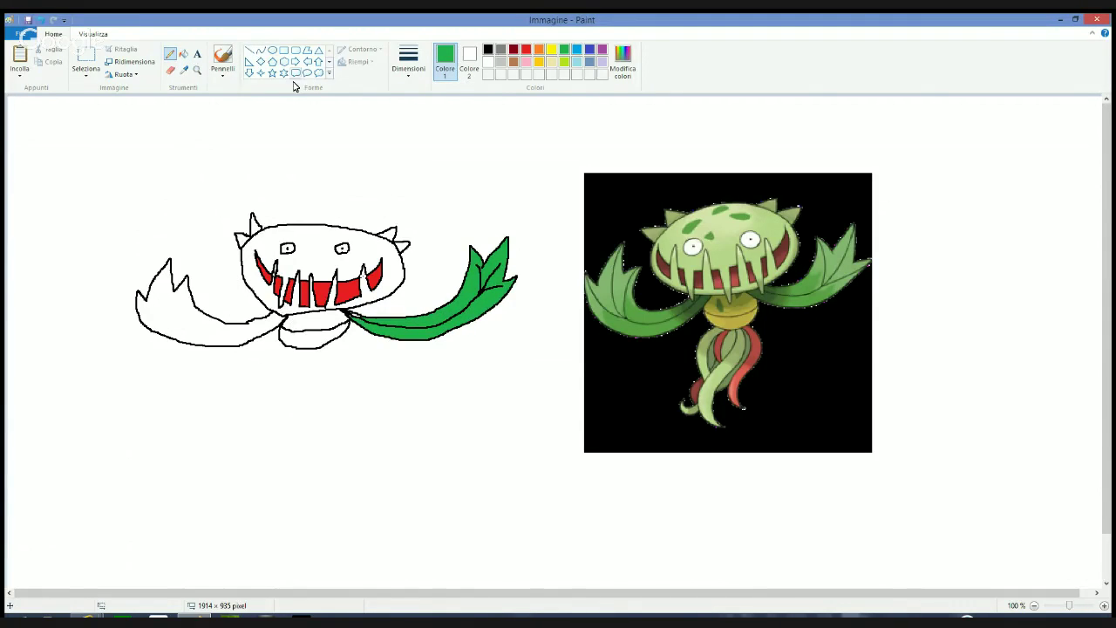
{"action": "left_click", "coordinate": [488, 50]}
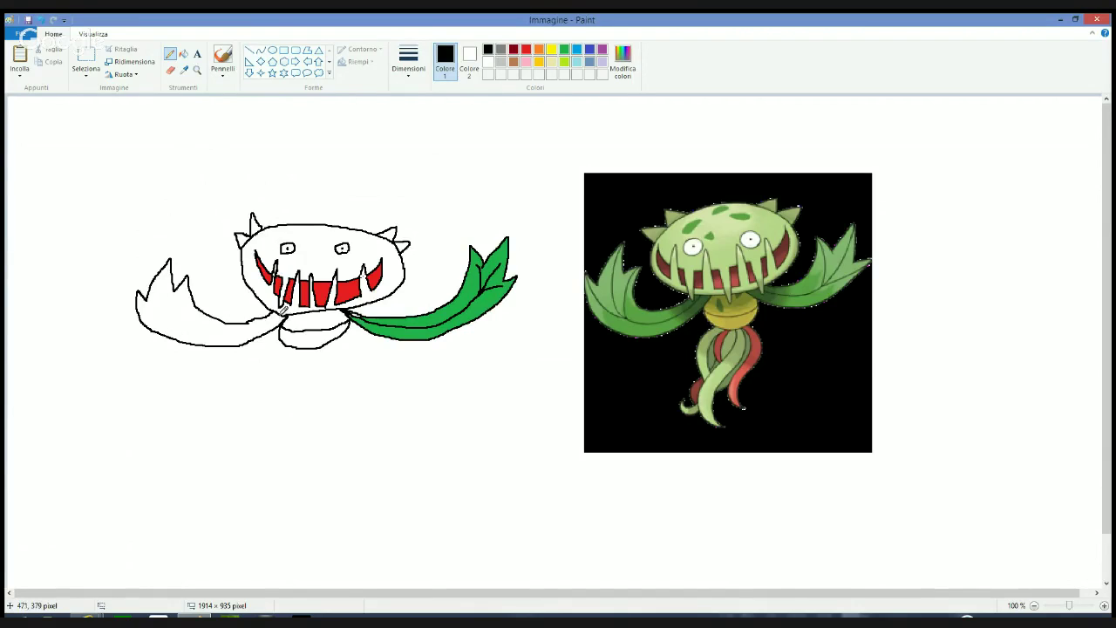
{"action": "mouse_move", "coordinate": [285, 311]}
{"action": "left_mouse_down"}
{"action": "mouse_move", "coordinate": [253, 329]}
{"action": "mouse_move", "coordinate": [202, 329]}
{"action": "mouse_move", "coordinate": [178, 311]}
{"action": "left_mouse_up"}
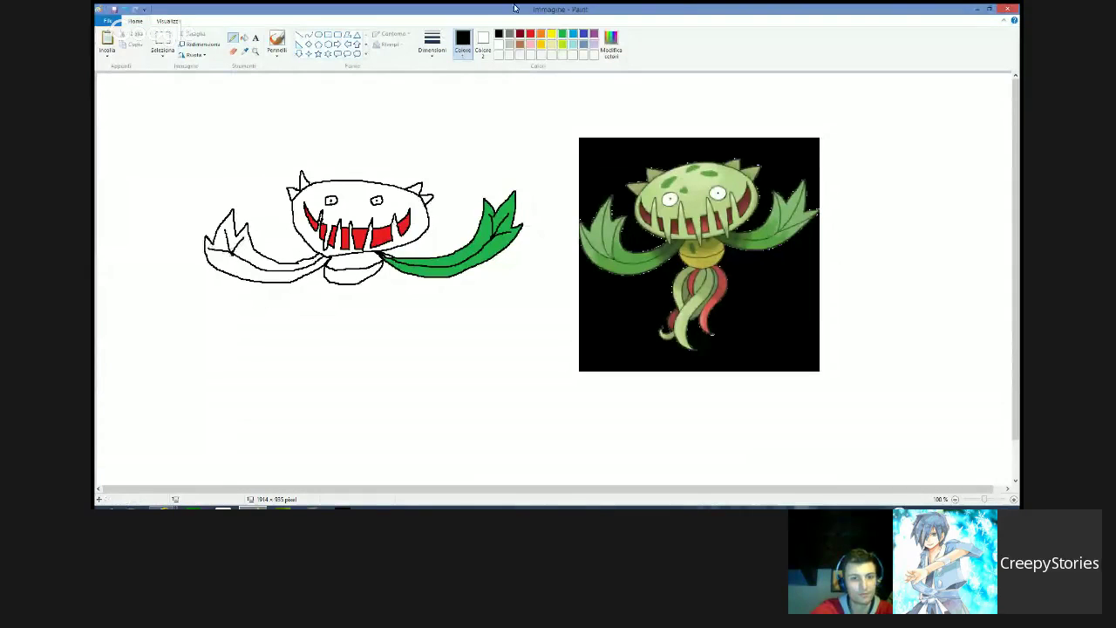
{"action": "left_click", "coordinate": [562, 34]}
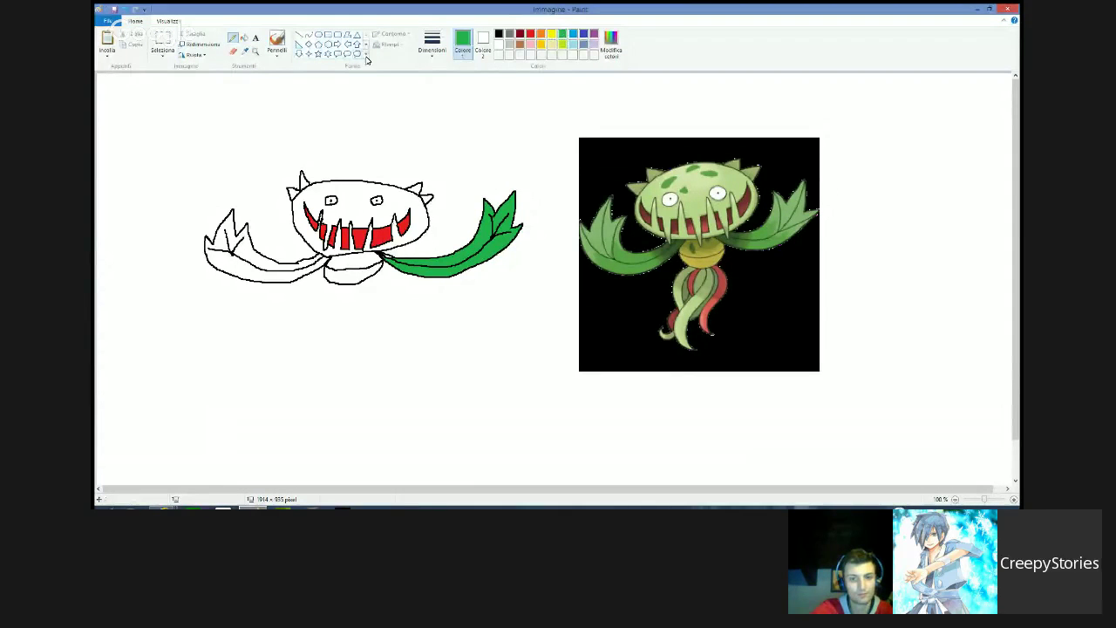
{"action": "left_click", "coordinate": [245, 38]}
{"action": "left_click", "coordinate": [250, 272]}
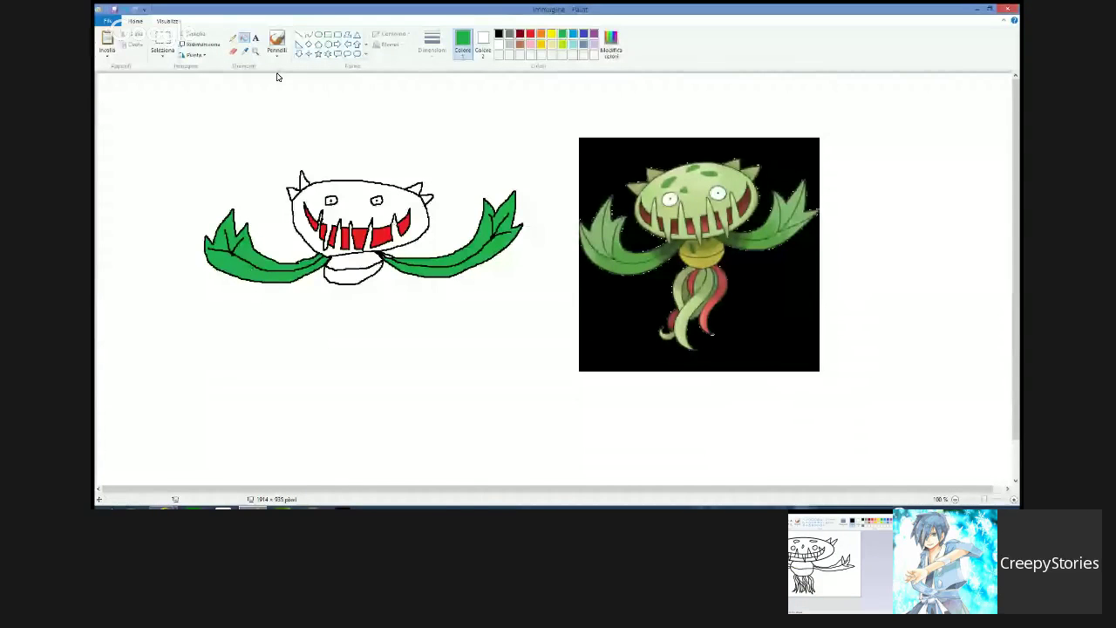
- Outline a small black spot on the left part of the collar and another at its upper edge
{"action": "left_click", "coordinate": [232, 38]}
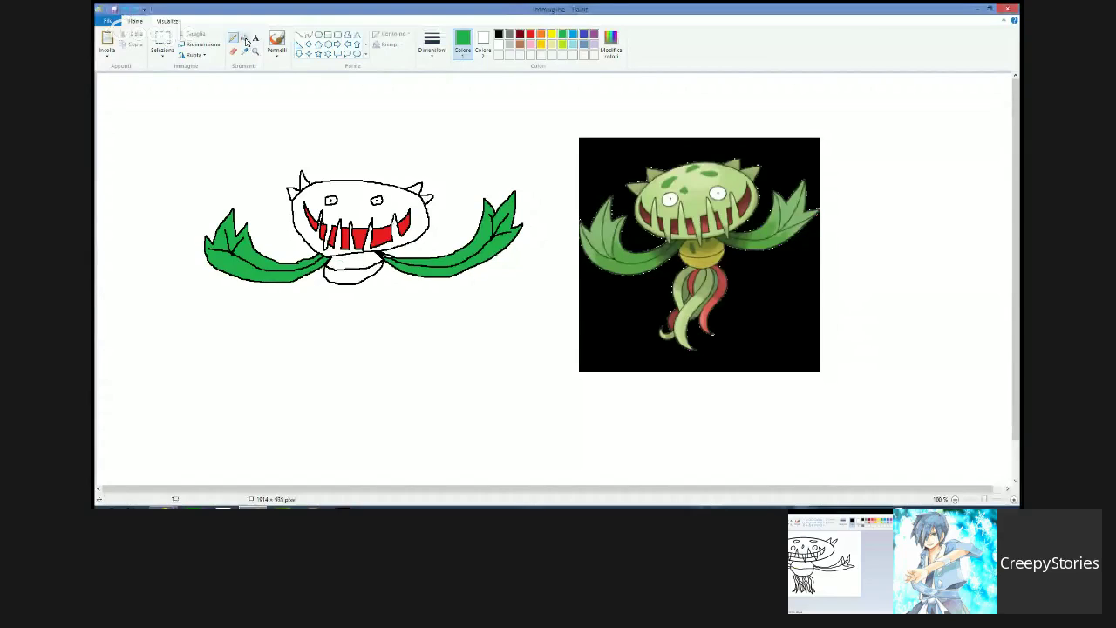
{"action": "left_click", "coordinate": [500, 35]}
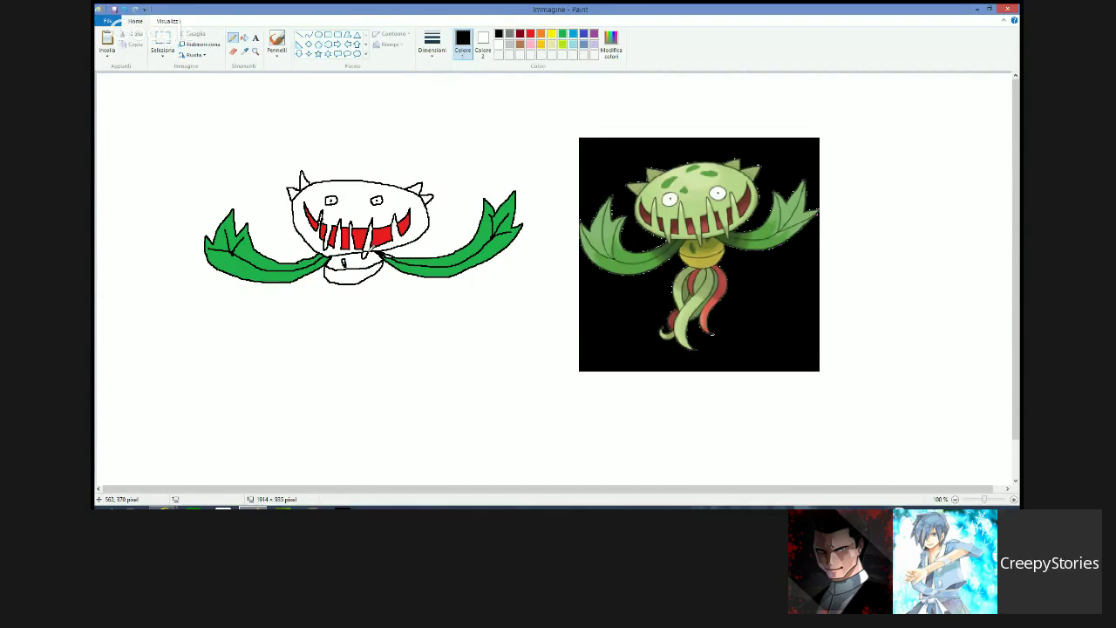
{"action": "left_click", "coordinate": [235, 52]}
{"action": "left_click", "coordinate": [233, 37]}
{"action": "mouse_move", "coordinate": [338, 259]}
{"action": "left_mouse_down"}
{"action": "mouse_move", "coordinate": [345, 266]}
{"action": "mouse_move", "coordinate": [340, 256]}
{"action": "left_mouse_up"}
- Fill both halves of the collar with yellow and its spots with dark green
{"action": "left_click", "coordinate": [551, 33]}
{"action": "left_click", "coordinate": [244, 38]}
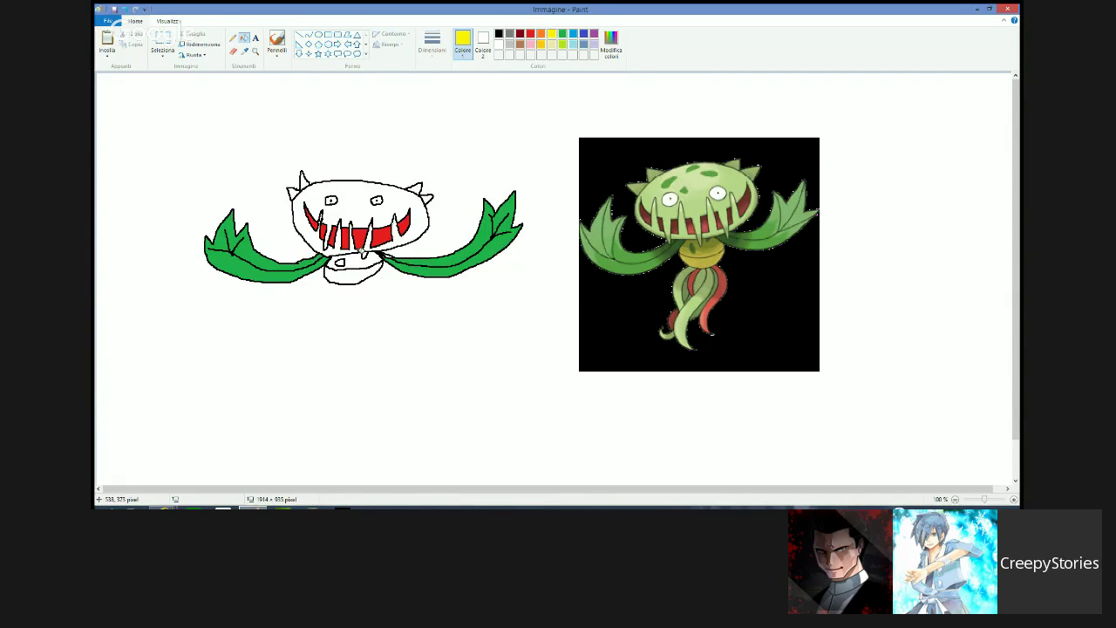
{"action": "left_click", "coordinate": [357, 259]}
{"action": "left_click", "coordinate": [358, 278]}
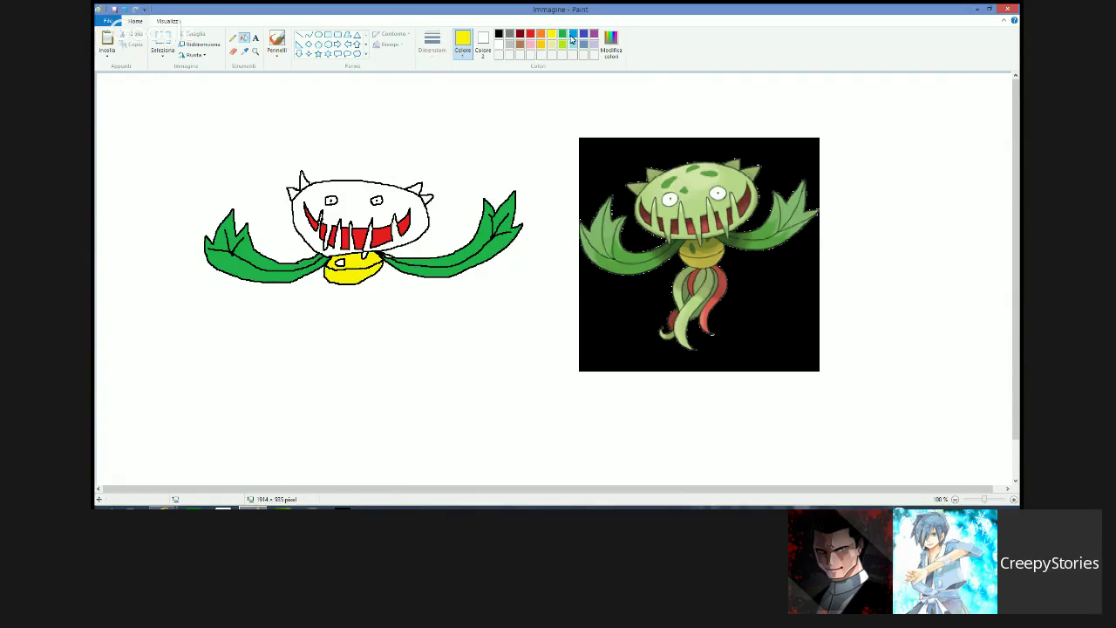
{"action": "left_click", "coordinate": [563, 36]}
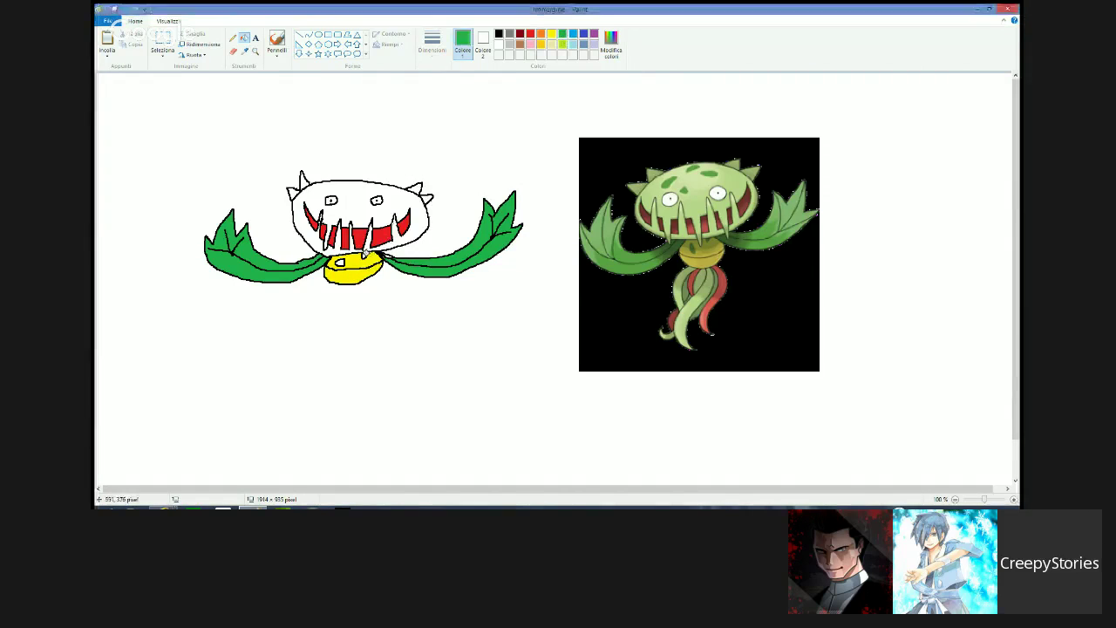
{"action": "left_click", "coordinate": [340, 262]}
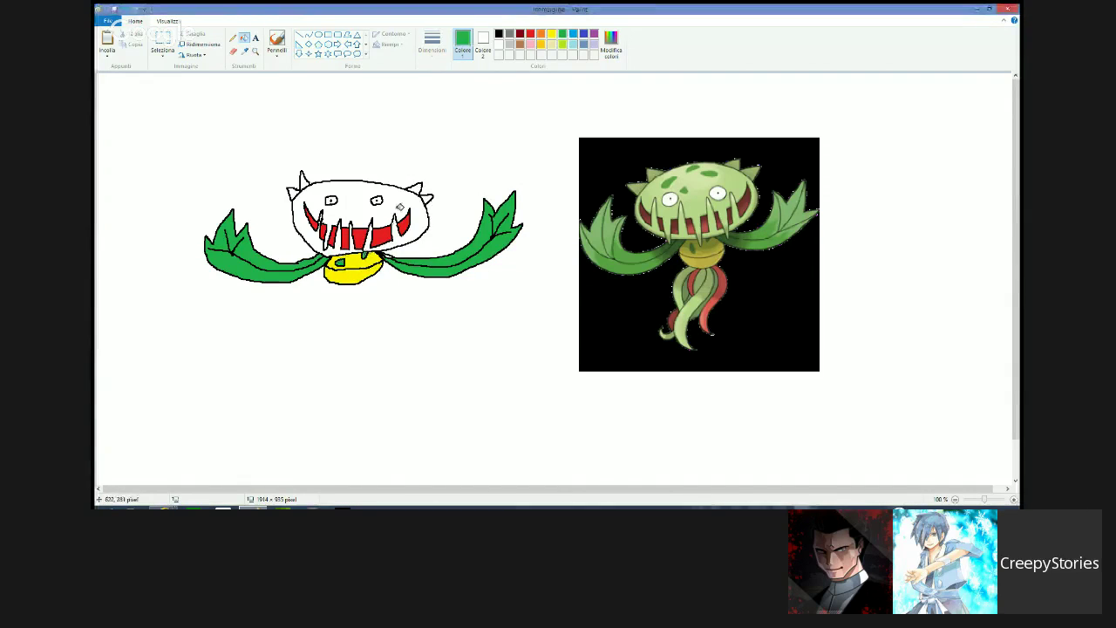
- Fill the four head spikes with lime green
{"action": "left_click", "coordinate": [562, 44]}
{"action": "left_click", "coordinate": [417, 189]}
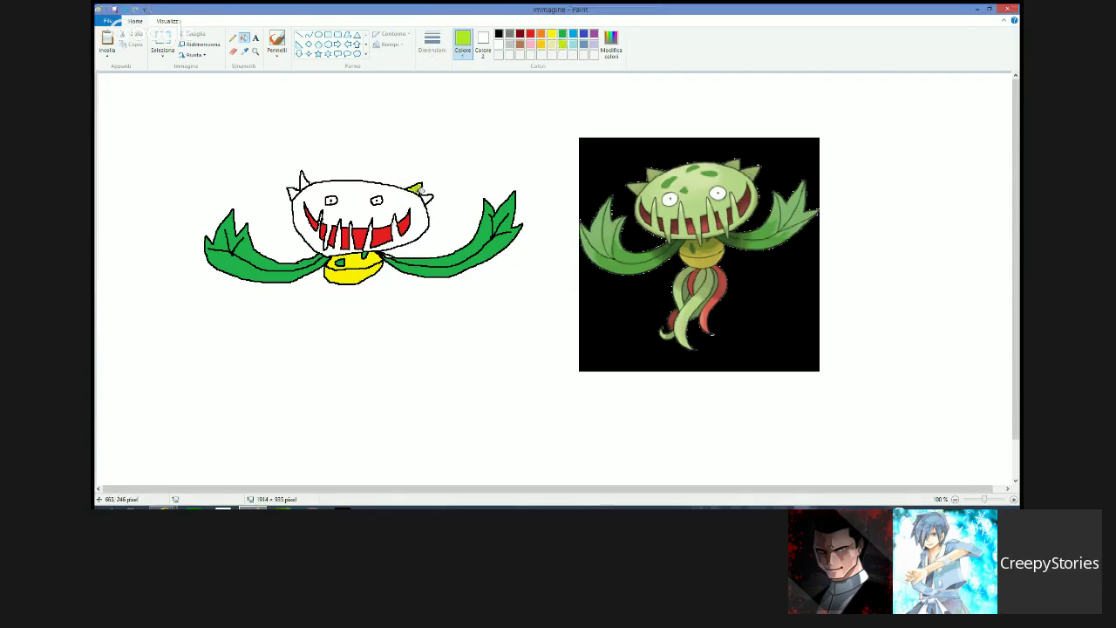
{"action": "left_click", "coordinate": [427, 199]}
{"action": "left_click", "coordinate": [303, 179]}
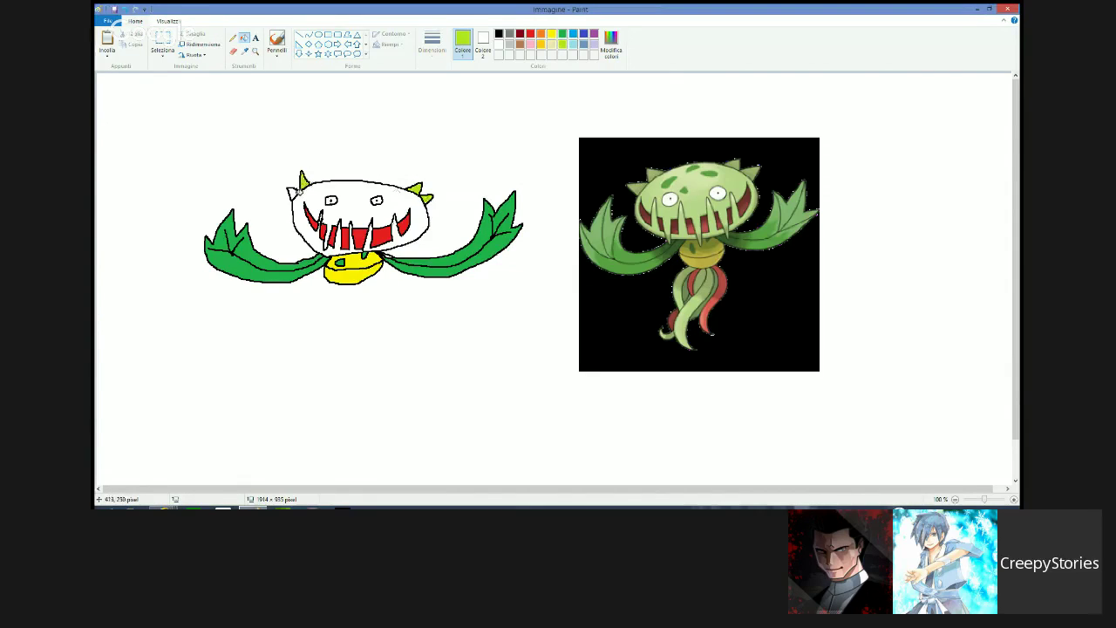
{"action": "left_click", "coordinate": [296, 192]}
- Outline four small irregular black spots around the eyes on the head, undoing a faulty stroke
{"action": "left_click", "coordinate": [233, 39]}
{"action": "left_click", "coordinate": [499, 34]}
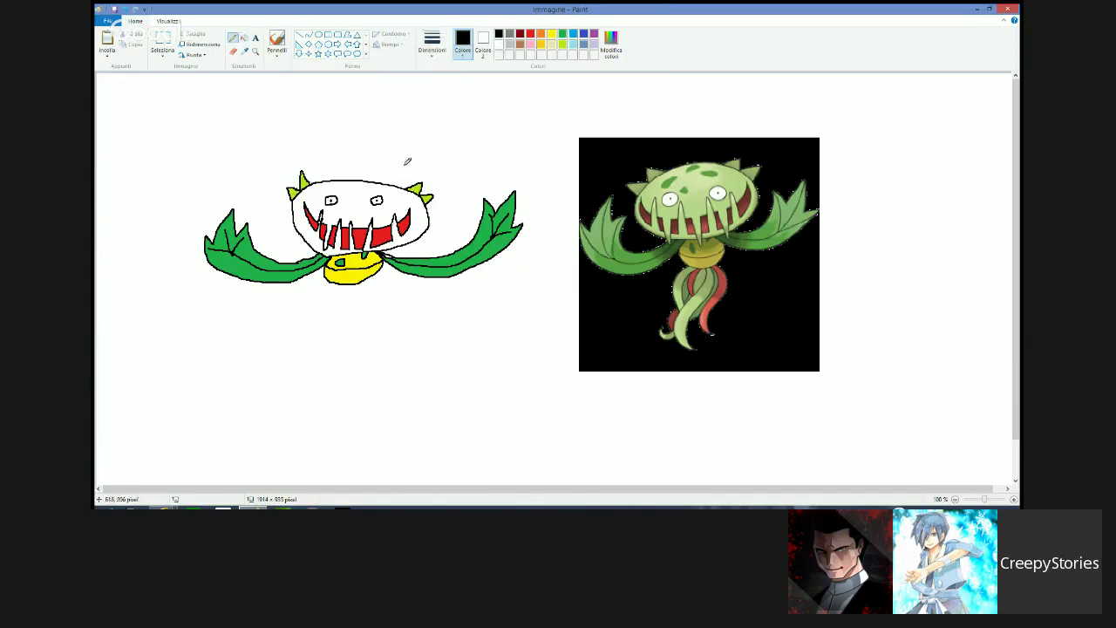
{"action": "left_click_drag", "start_coordinate": [343, 205], "coordinate": [347, 203]}
{"action": "key", "text": "ctrl+z"}
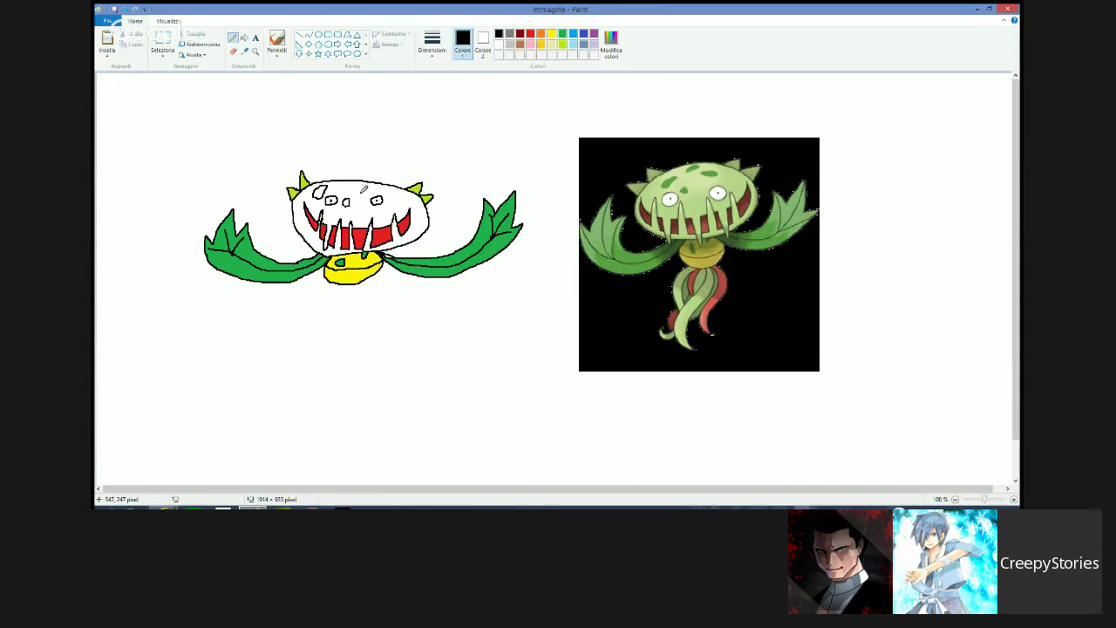
{"action": "left_click_drag", "start_coordinate": [363, 188], "coordinate": [394, 195]}
- Fill the four head spots with dark green, undoing the stray fills near the left eye
{"action": "left_click", "coordinate": [563, 34]}
{"action": "left_click", "coordinate": [244, 37]}
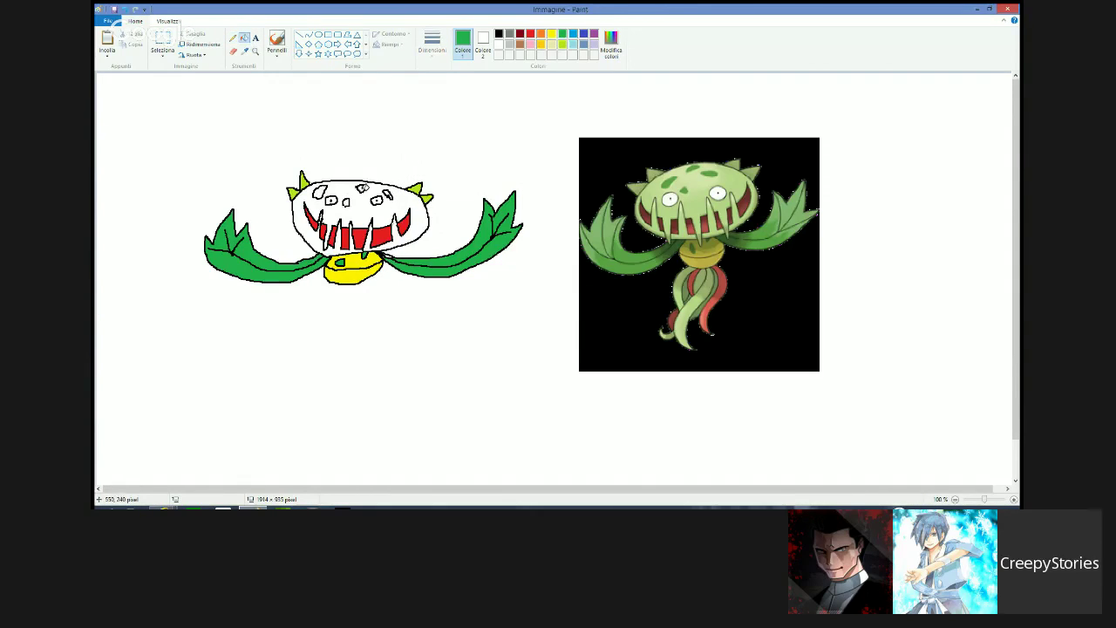
{"action": "left_click", "coordinate": [361, 188]}
{"action": "left_click", "coordinate": [331, 201]}
{"action": "left_click", "coordinate": [320, 191]}
{"action": "left_click", "coordinate": [126, 10]}
{"action": "left_click", "coordinate": [127, 11]}
{"action": "left_click", "coordinate": [320, 191]}
{"action": "left_click", "coordinate": [348, 203]}
{"action": "left_click", "coordinate": [388, 195]}
- Fill the head and teeth with lime green, undoing the stray fill of the black outlines
{"action": "left_click", "coordinate": [563, 43]}
{"action": "left_click", "coordinate": [359, 215]}
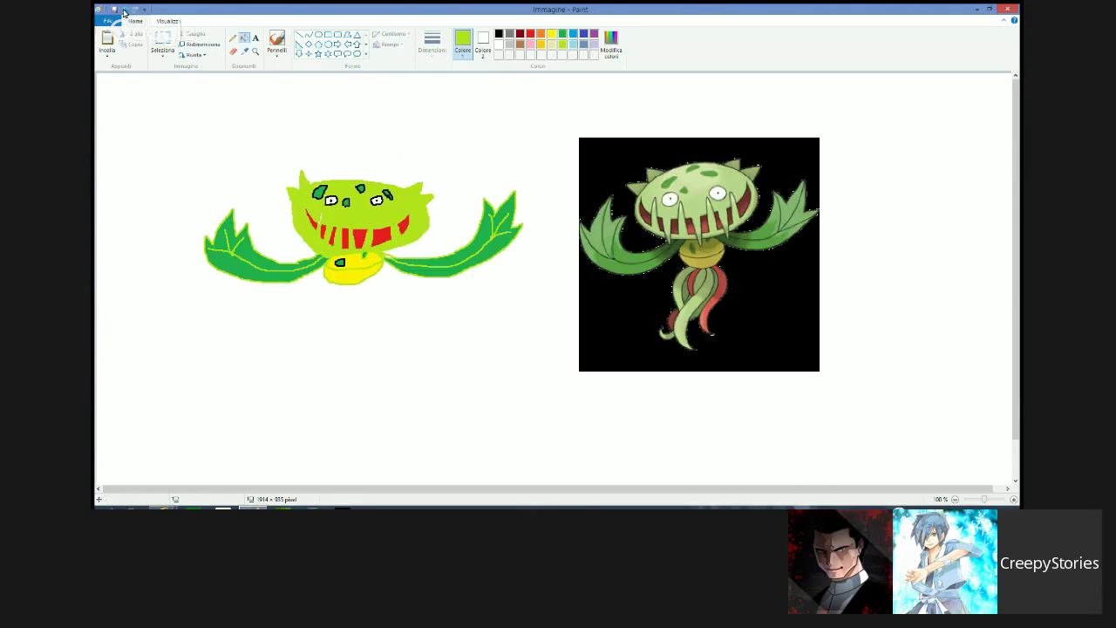
{"action": "left_click", "coordinate": [124, 12]}
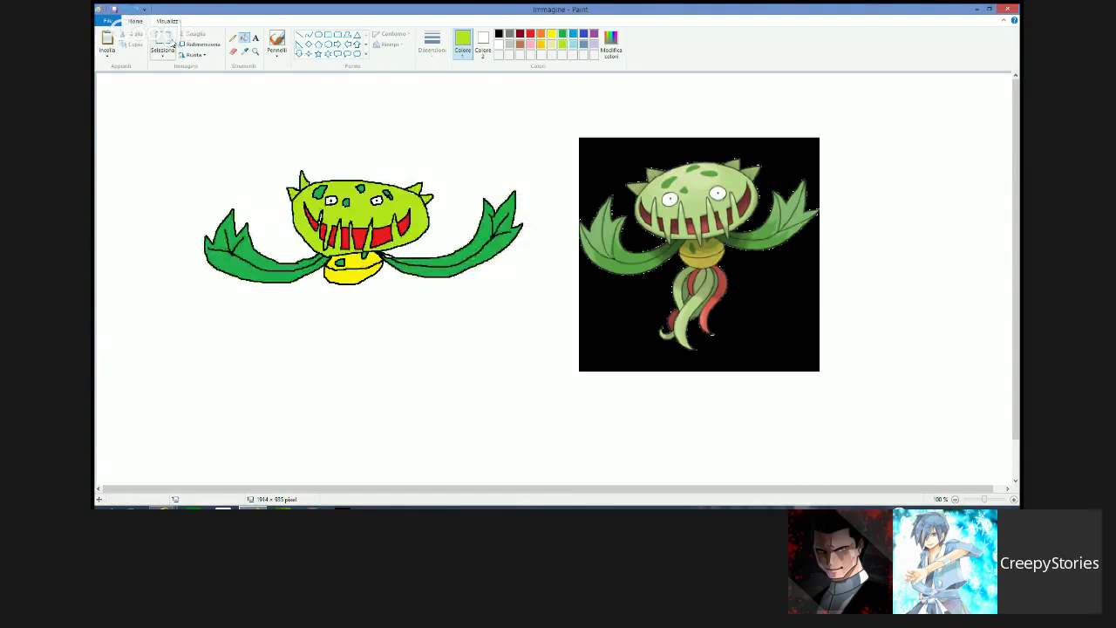
- Erase the line crossing the leftmost tooth at high zoom and fill the tooth's white gaps with lime green
{"action": "left_click", "coordinate": [255, 51]}
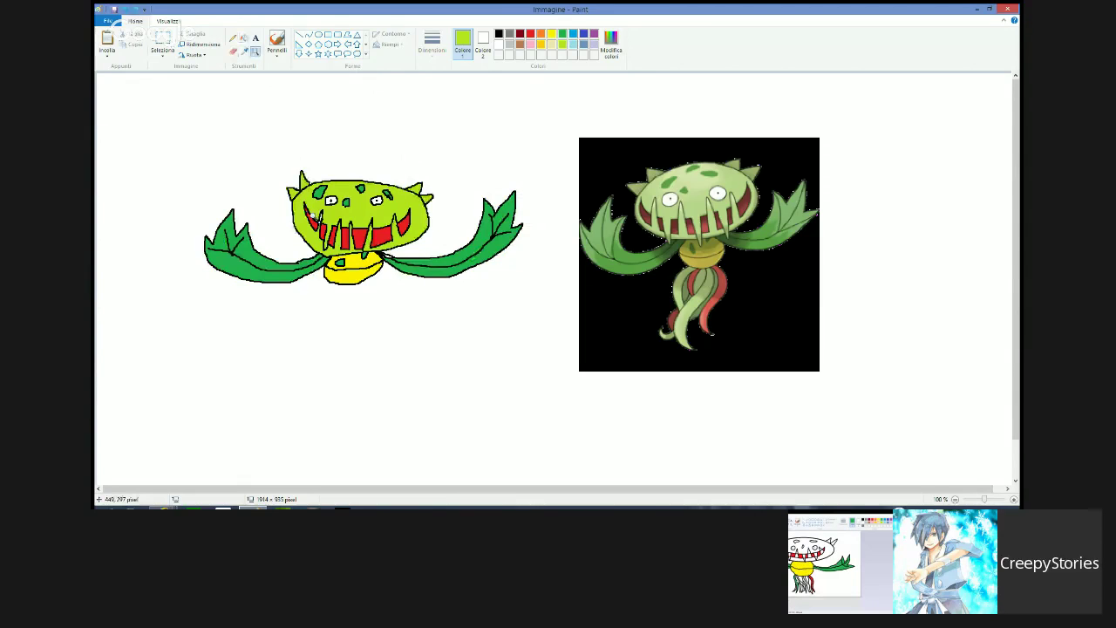
{"action": "left_click", "coordinate": [326, 217]}
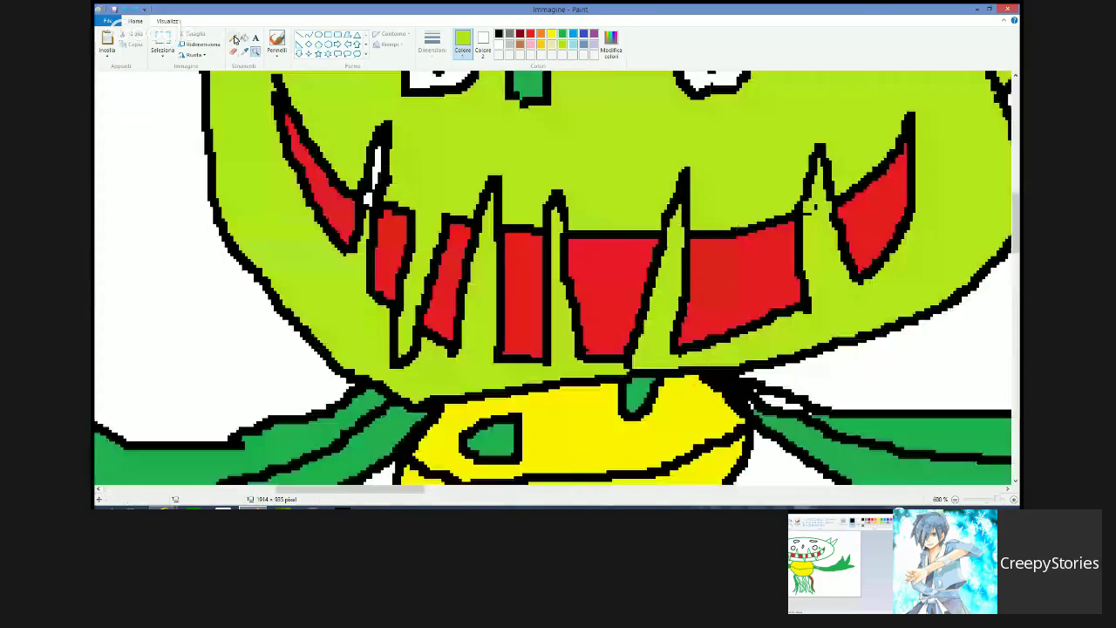
{"action": "left_click", "coordinate": [602, 305]}
{"action": "left_click", "coordinate": [233, 51]}
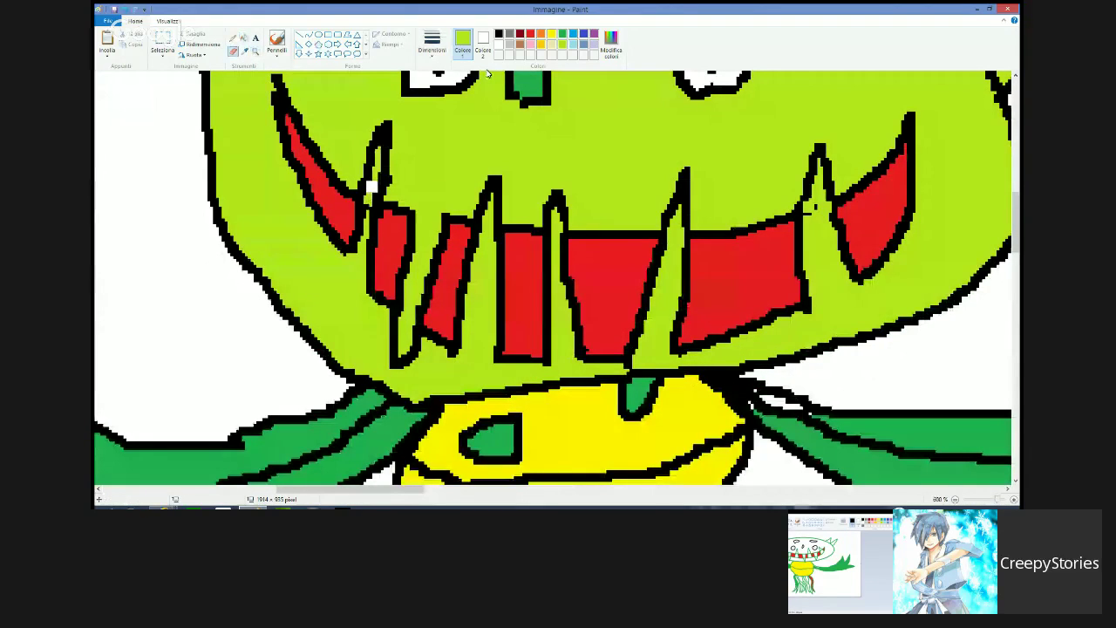
{"action": "left_click", "coordinate": [245, 38]}
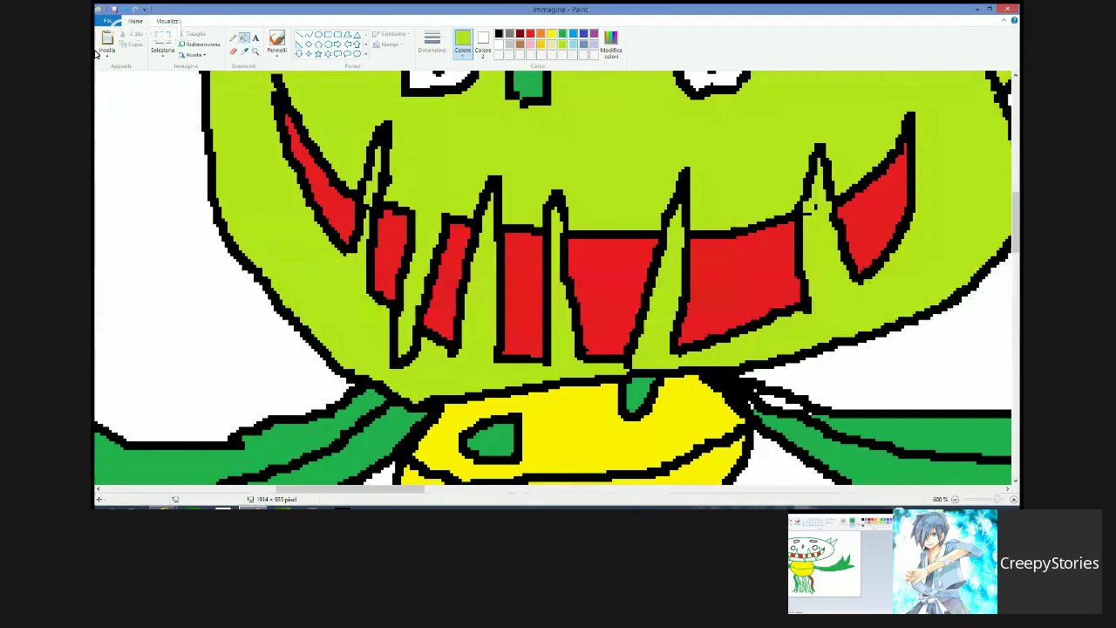
{"action": "left_click", "coordinate": [255, 50]}
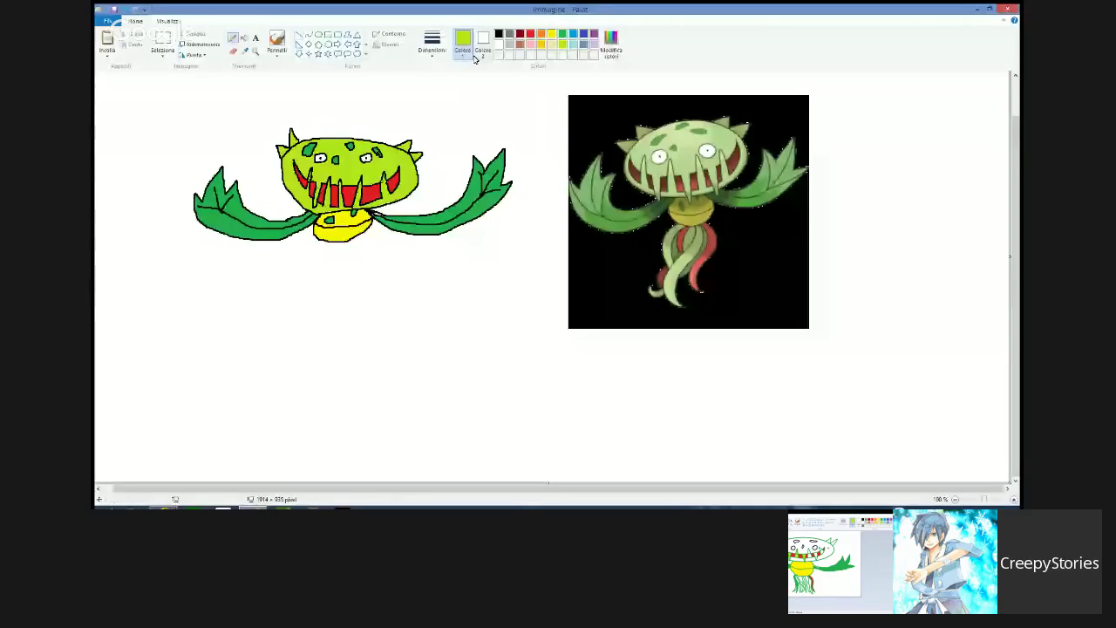
- Try outlining long curved tentacles in black below the yellow body, redoing the rightmost stroke
{"action": "left_click", "coordinate": [498, 33]}
{"action": "mouse_move", "coordinate": [321, 228]}
{"action": "left_mouse_down"}
{"action": "mouse_move", "coordinate": [302, 253]}
{"action": "mouse_move", "coordinate": [304, 296]}
{"action": "left_mouse_up"}
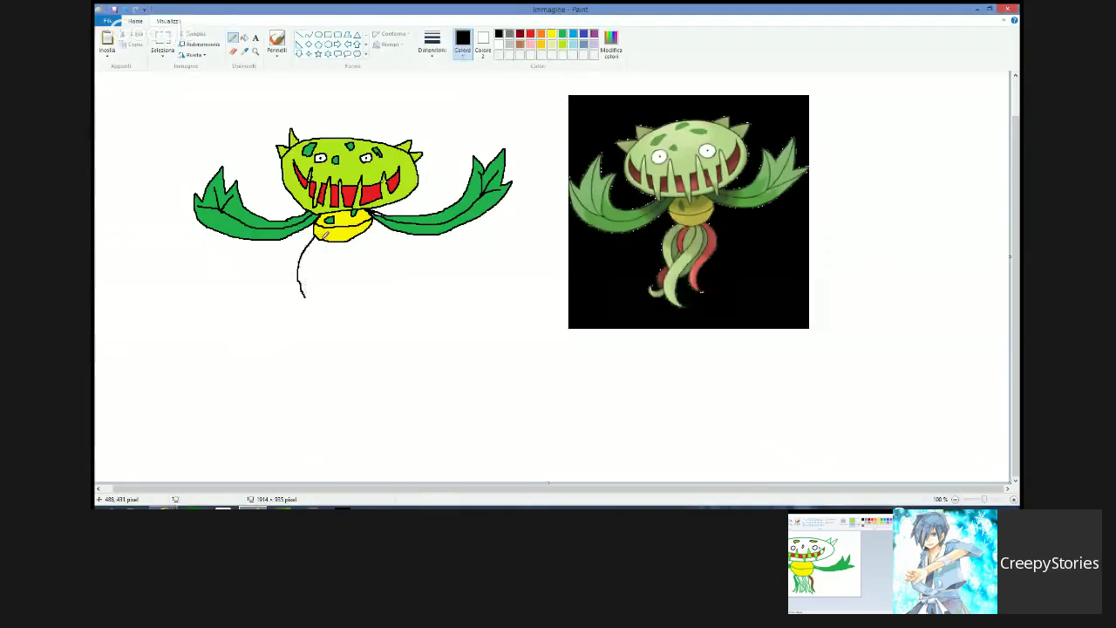
{"action": "left_click_drag", "start_coordinate": [323, 237], "coordinate": [307, 295]}
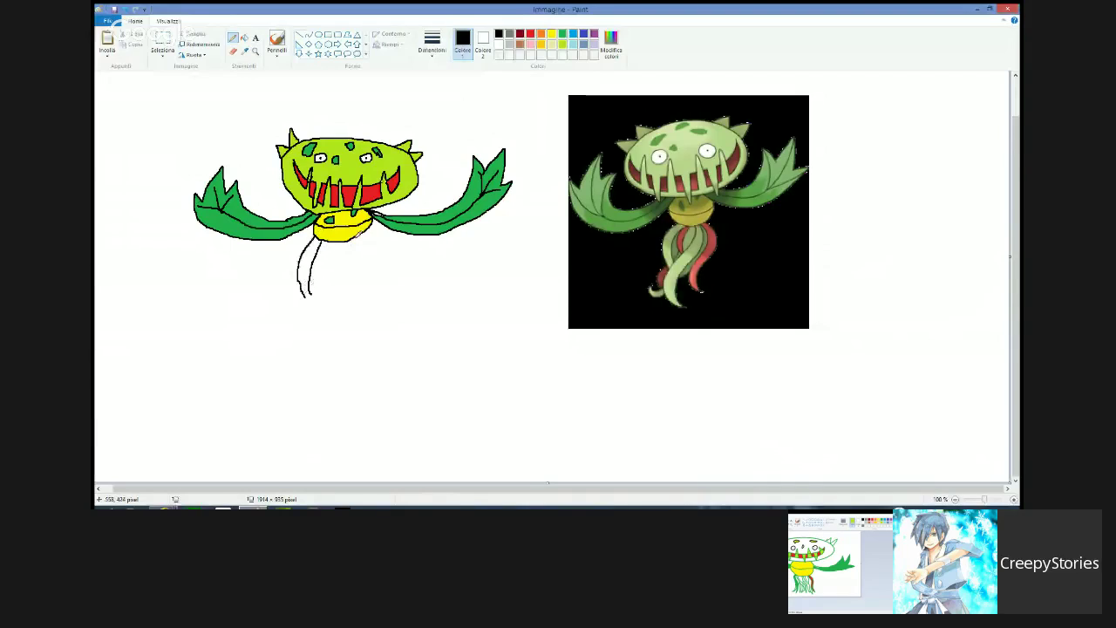
{"action": "mouse_move", "coordinate": [362, 241]}
{"action": "left_mouse_down"}
{"action": "mouse_move", "coordinate": [327, 346]}
{"action": "mouse_move", "coordinate": [336, 363]}
{"action": "mouse_move", "coordinate": [336, 342]}
{"action": "mouse_move", "coordinate": [376, 267]}
{"action": "mouse_move", "coordinate": [365, 230]}
{"action": "left_mouse_up"}
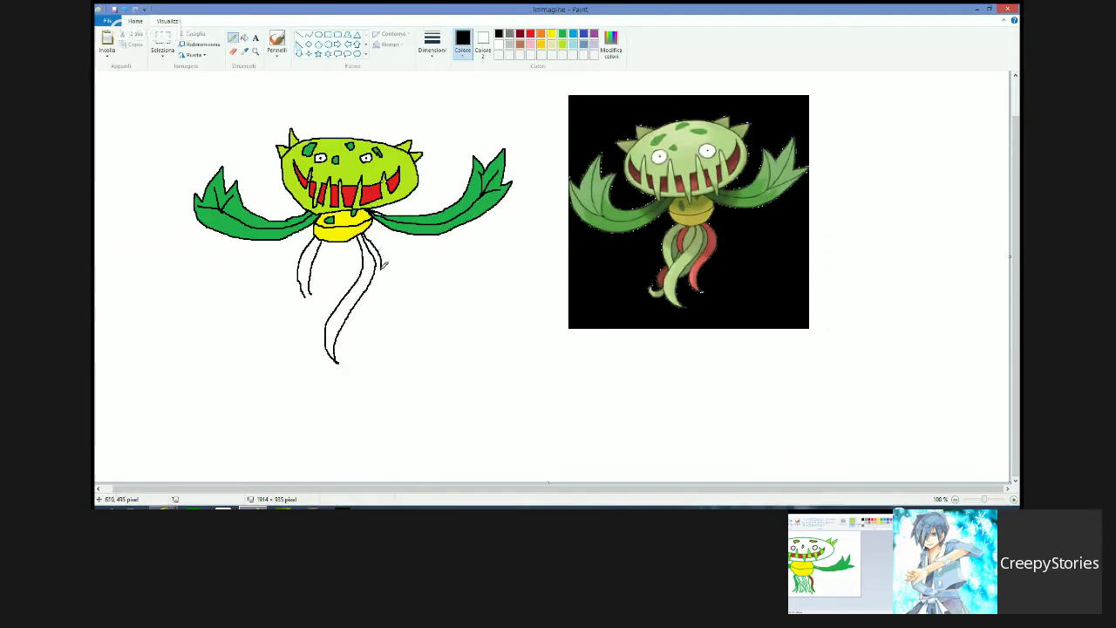
{"action": "left_click_drag", "start_coordinate": [384, 263], "coordinate": [353, 316]}
{"action": "mouse_move", "coordinate": [370, 223]}
{"action": "left_mouse_down"}
{"action": "mouse_move", "coordinate": [392, 262]}
{"action": "mouse_move", "coordinate": [373, 305]}
{"action": "left_mouse_up"}
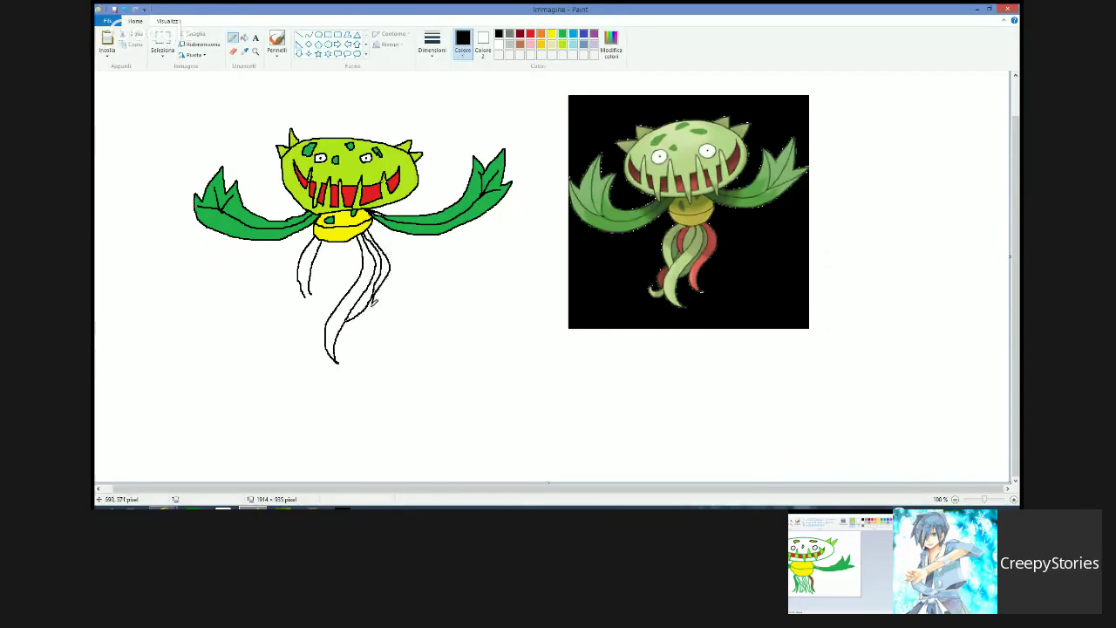
{"action": "left_click", "coordinate": [134, 11]}
{"action": "mouse_move", "coordinate": [370, 221]}
{"action": "left_mouse_down"}
{"action": "mouse_move", "coordinate": [396, 268]}
{"action": "mouse_move", "coordinate": [381, 329]}
{"action": "mouse_move", "coordinate": [384, 272]}
{"action": "left_mouse_up"}
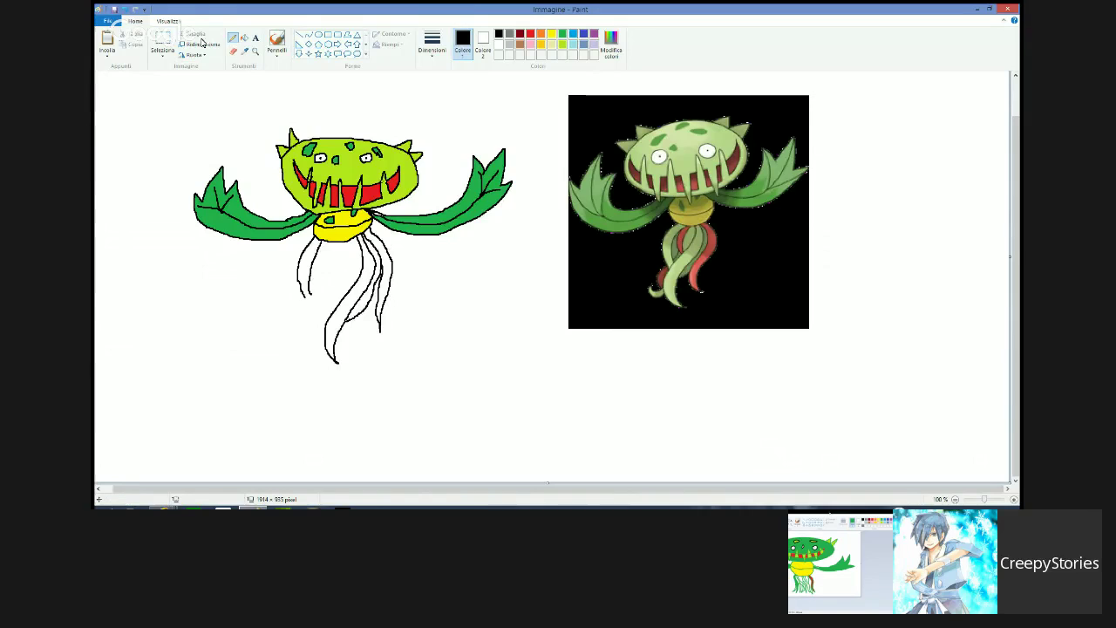
- Erase all the black tentacle outlines below the yellow body
{"action": "left_click", "coordinate": [232, 51]}
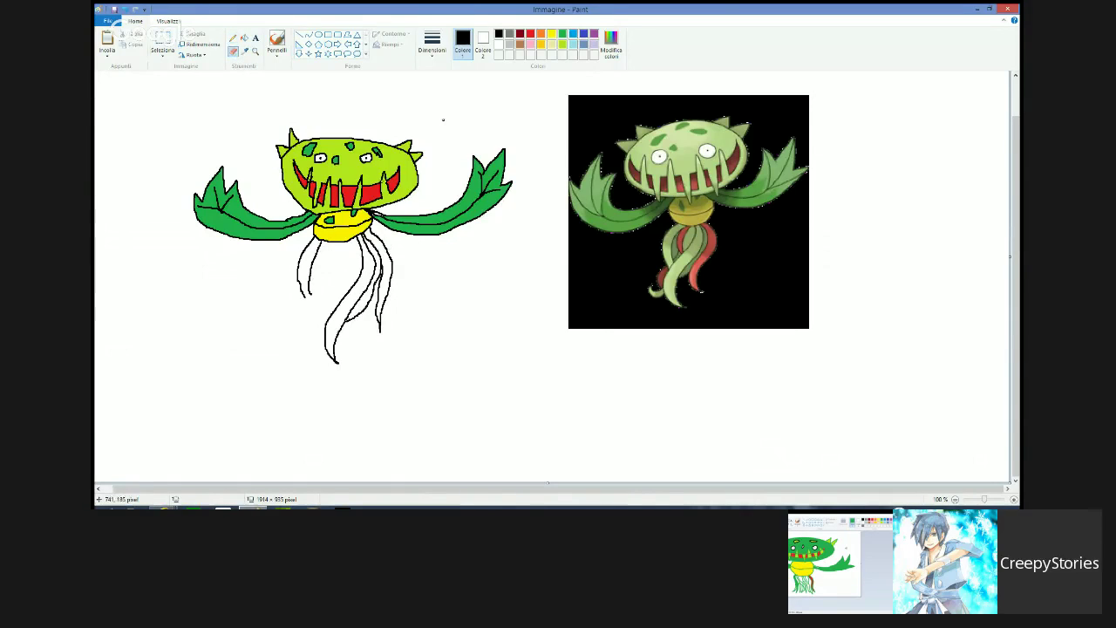
{"action": "mouse_move", "coordinate": [375, 296]}
{"action": "left_mouse_down"}
{"action": "mouse_move", "coordinate": [311, 307]}
{"action": "mouse_move", "coordinate": [383, 302]}
{"action": "mouse_move", "coordinate": [308, 336]}
{"action": "mouse_move", "coordinate": [342, 384]}
{"action": "mouse_move", "coordinate": [339, 430]}
{"action": "left_mouse_up"}
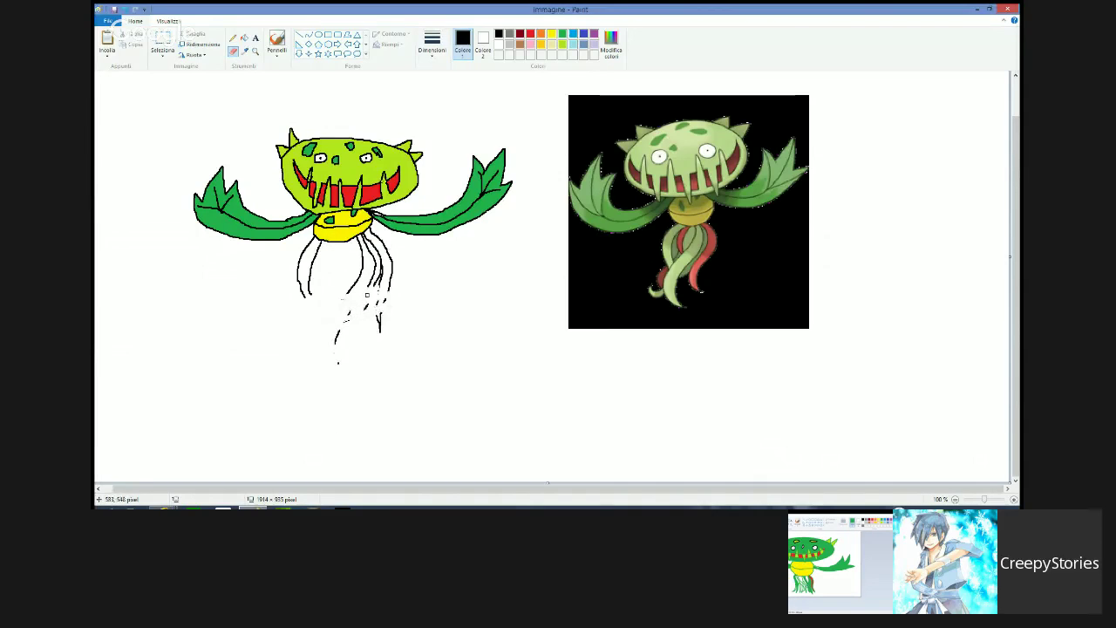
{"action": "mouse_move", "coordinate": [367, 296]}
{"action": "left_mouse_down"}
{"action": "mouse_move", "coordinate": [366, 257]}
{"action": "mouse_move", "coordinate": [353, 275]}
{"action": "left_mouse_up"}
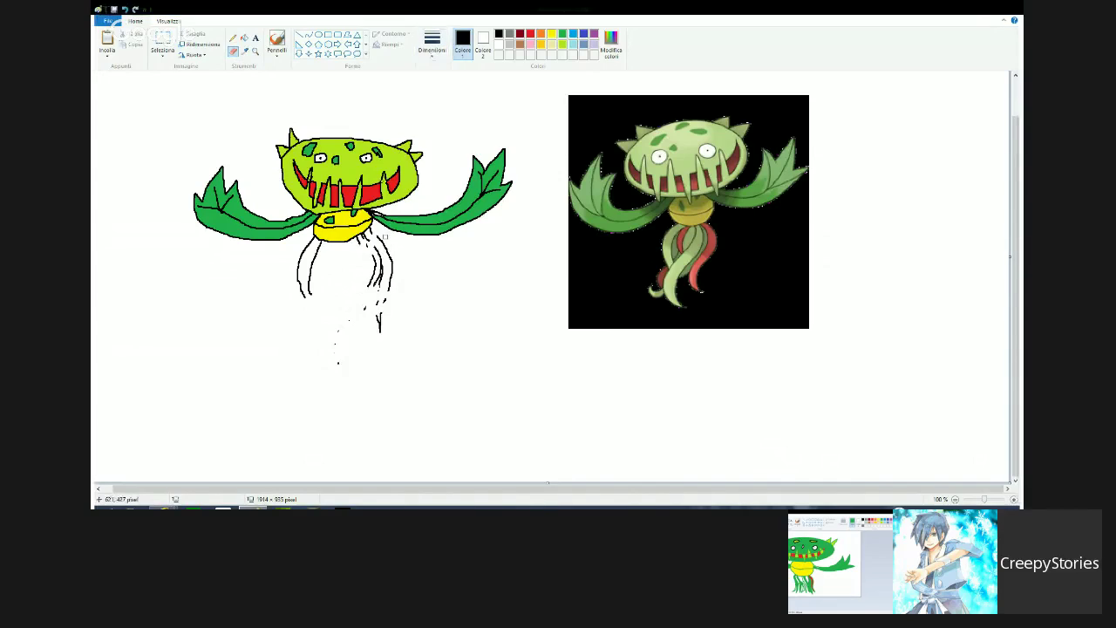
{"action": "left_click", "coordinate": [375, 285]}
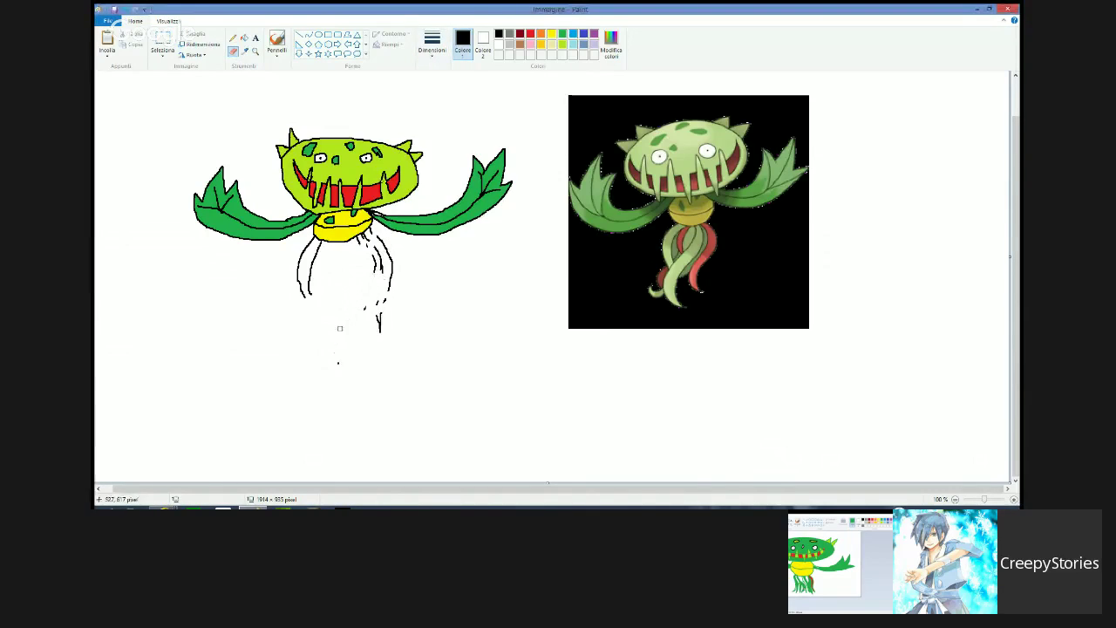
{"action": "mouse_move", "coordinate": [380, 319]}
{"action": "left_mouse_down"}
{"action": "mouse_move", "coordinate": [382, 300]}
{"action": "mouse_move", "coordinate": [373, 335]}
{"action": "mouse_move", "coordinate": [384, 333]}
{"action": "mouse_move", "coordinate": [372, 320]}
{"action": "mouse_move", "coordinate": [390, 280]}
{"action": "mouse_move", "coordinate": [373, 234]}
{"action": "left_mouse_up"}
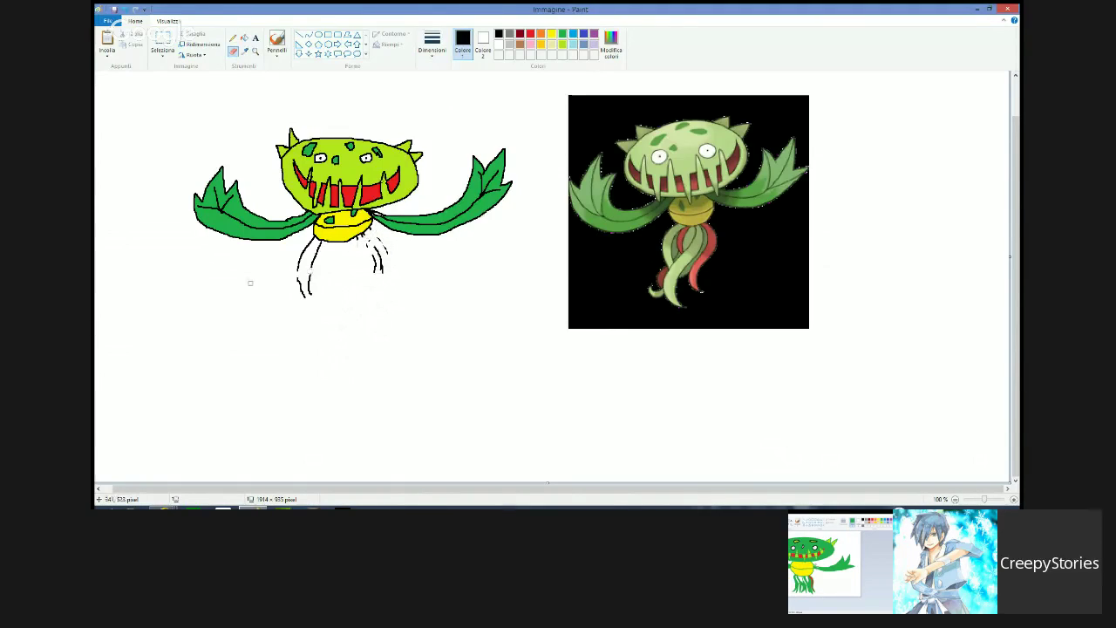
{"action": "mouse_move", "coordinate": [296, 279]}
{"action": "left_mouse_down"}
{"action": "mouse_move", "coordinate": [273, 300]}
{"action": "mouse_move", "coordinate": [314, 292]}
{"action": "mouse_move", "coordinate": [321, 243]}
{"action": "mouse_move", "coordinate": [297, 270]}
{"action": "mouse_move", "coordinate": [307, 245]}
{"action": "left_mouse_up"}
{"action": "left_click_drag", "start_coordinate": [371, 274], "coordinate": [368, 244]}
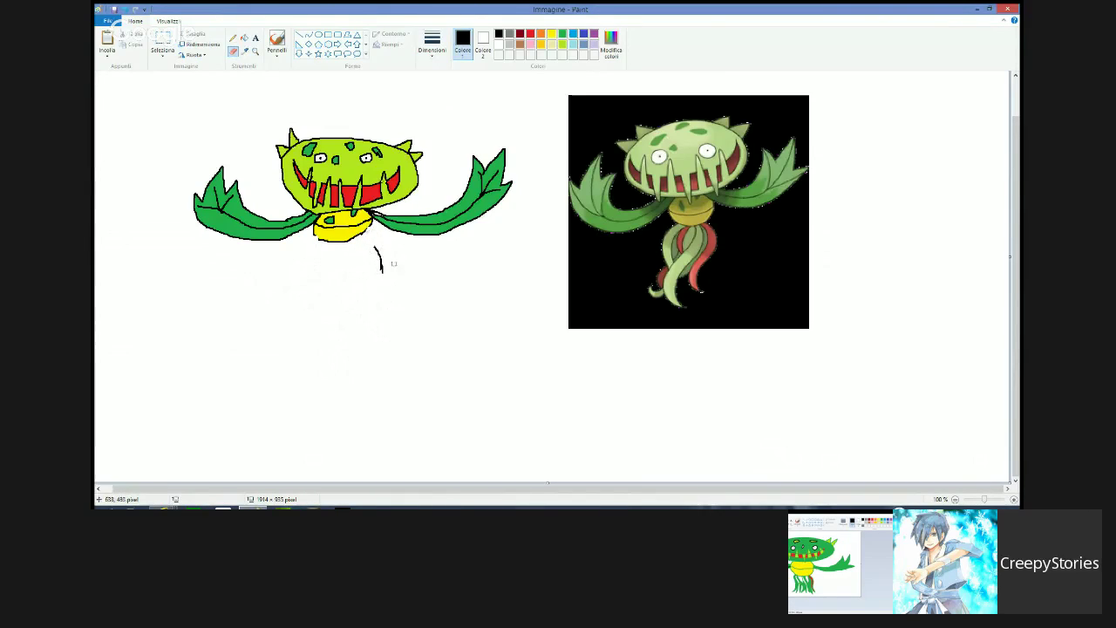
{"action": "left_click_drag", "start_coordinate": [393, 263], "coordinate": [390, 273]}
- Outline the shorter left and middle tentacles in black with the pencil, curling the lowest tip to the left
{"action": "left_click", "coordinate": [233, 37]}
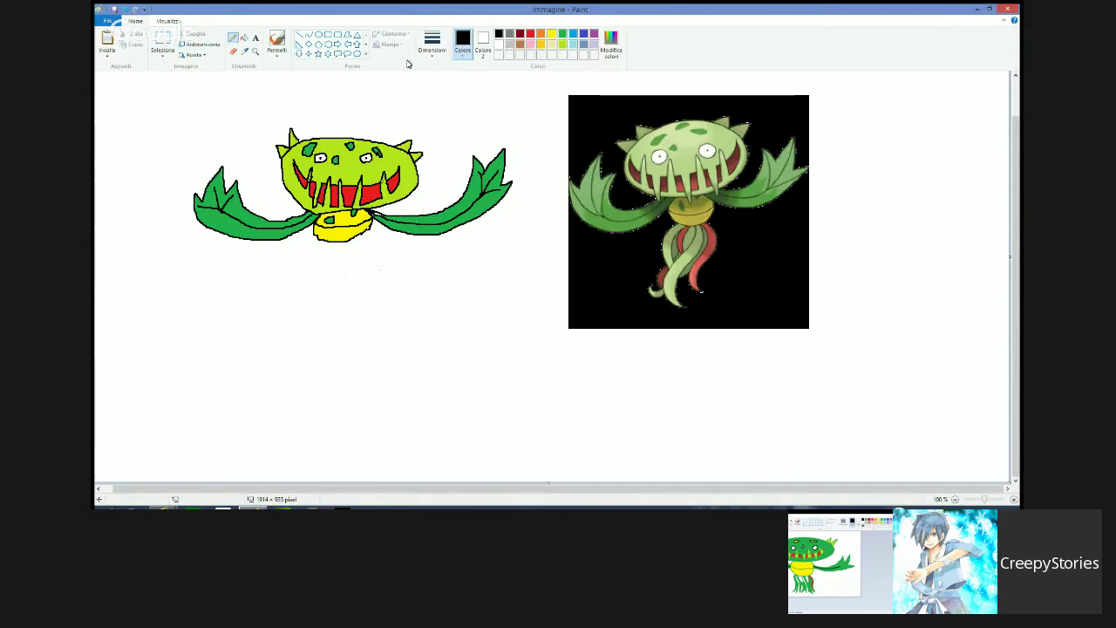
{"action": "left_click", "coordinate": [232, 39]}
{"action": "mouse_move", "coordinate": [330, 239]}
{"action": "left_mouse_down"}
{"action": "mouse_move", "coordinate": [312, 262]}
{"action": "mouse_move", "coordinate": [316, 283]}
{"action": "left_mouse_up"}
{"action": "left_click_drag", "start_coordinate": [321, 260], "coordinate": [323, 279]}
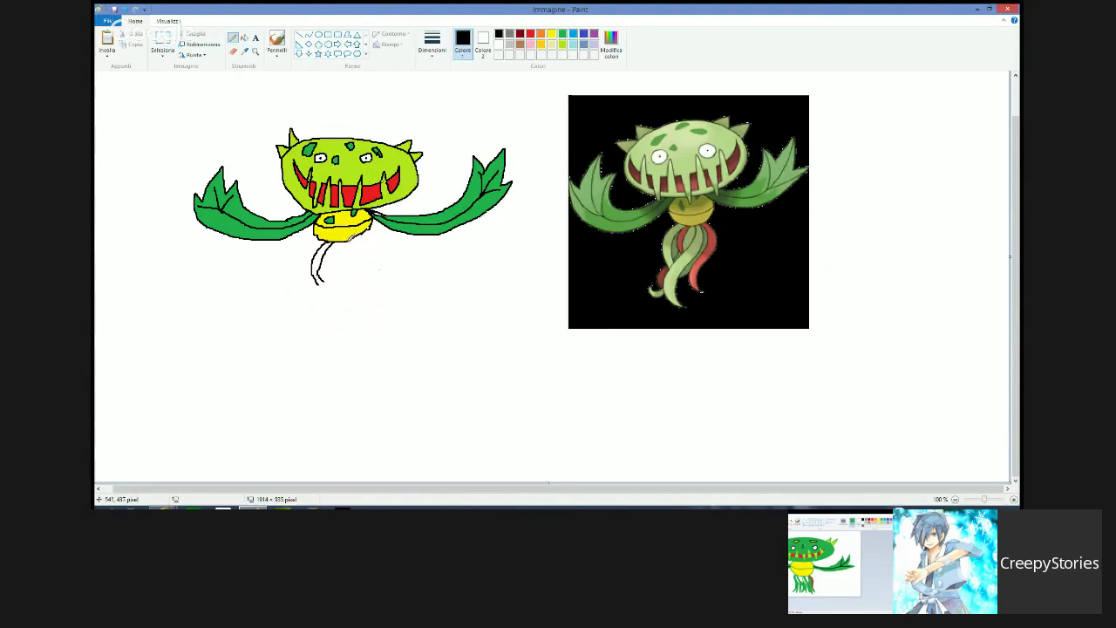
{"action": "mouse_move", "coordinate": [351, 234]}
{"action": "left_mouse_down"}
{"action": "mouse_move", "coordinate": [354, 256]}
{"action": "mouse_move", "coordinate": [318, 286]}
{"action": "mouse_move", "coordinate": [330, 326]}
{"action": "mouse_move", "coordinate": [335, 285]}
{"action": "mouse_move", "coordinate": [364, 235]}
{"action": "left_mouse_up"}
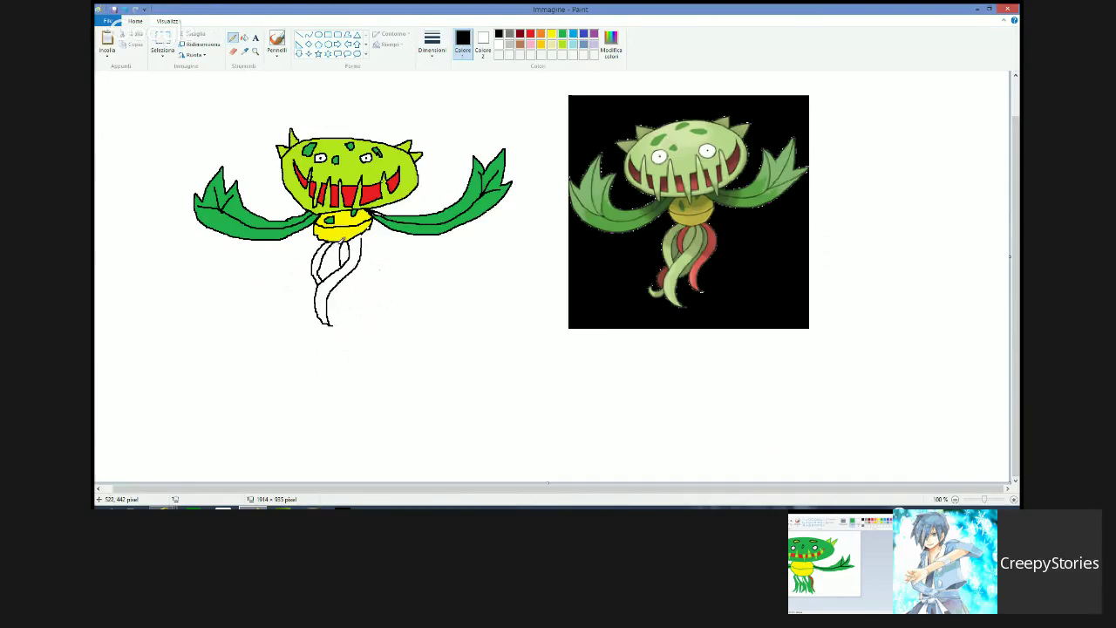
{"action": "left_click_drag", "start_coordinate": [335, 242], "coordinate": [342, 268]}
{"action": "mouse_move", "coordinate": [319, 273]}
{"action": "left_mouse_down"}
{"action": "mouse_move", "coordinate": [312, 307]}
{"action": "mouse_move", "coordinate": [296, 316]}
{"action": "mouse_move", "coordinate": [319, 313]}
{"action": "left_mouse_up"}
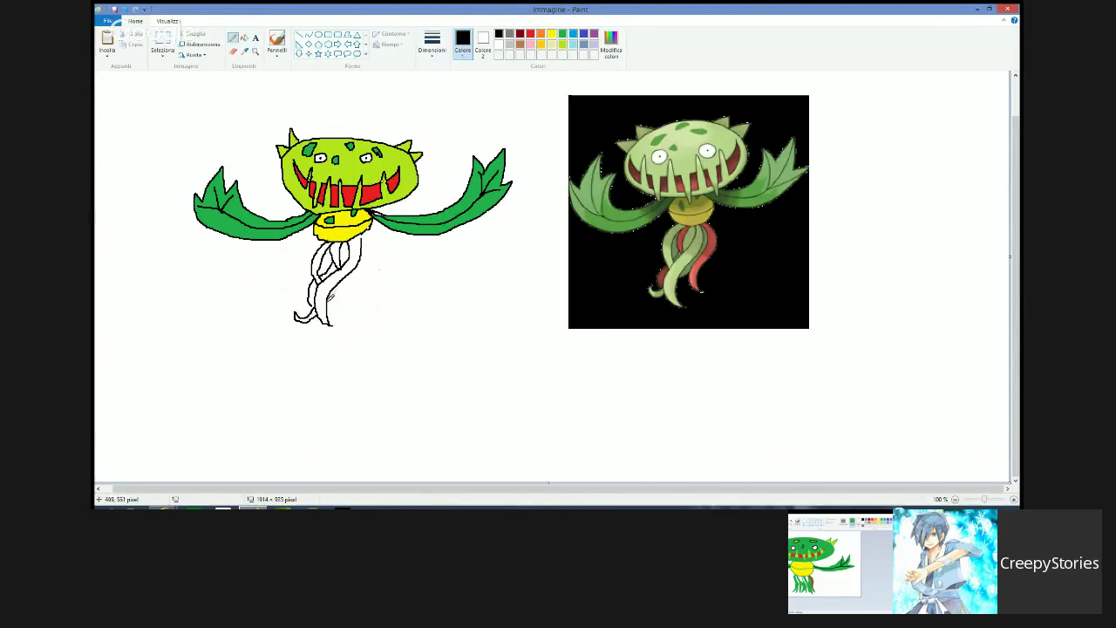
- Outline two curved tentacles under the right side of the yellow body, undoing a faulty stroke on the outermost one
{"action": "mouse_move", "coordinate": [330, 294]}
{"action": "left_mouse_down"}
{"action": "mouse_move", "coordinate": [373, 255]}
{"action": "mouse_move", "coordinate": [369, 227]}
{"action": "left_mouse_up"}
{"action": "left_click_drag", "start_coordinate": [370, 221], "coordinate": [373, 259]}
{"action": "left_click", "coordinate": [129, 9]}
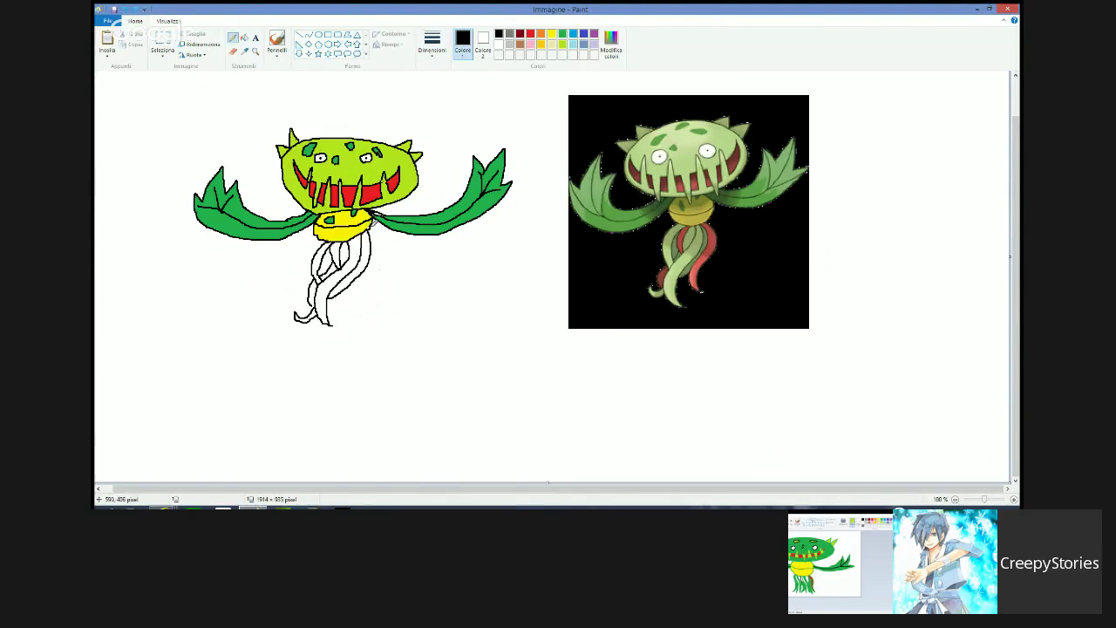
{"action": "mouse_move", "coordinate": [372, 223]}
{"action": "left_mouse_down"}
{"action": "mouse_move", "coordinate": [384, 272]}
{"action": "mouse_move", "coordinate": [371, 307]}
{"action": "left_mouse_up"}
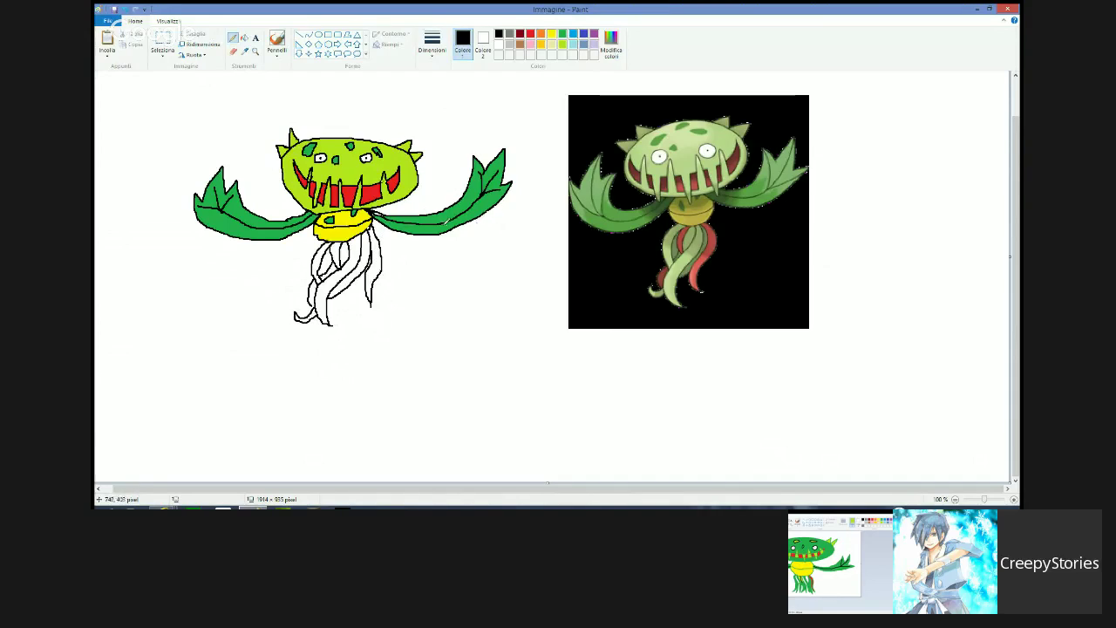
- Fill the left and central tentacles, including the curled tip, with lime green
{"action": "left_click", "coordinate": [564, 45]}
{"action": "left_click", "coordinate": [245, 38]}
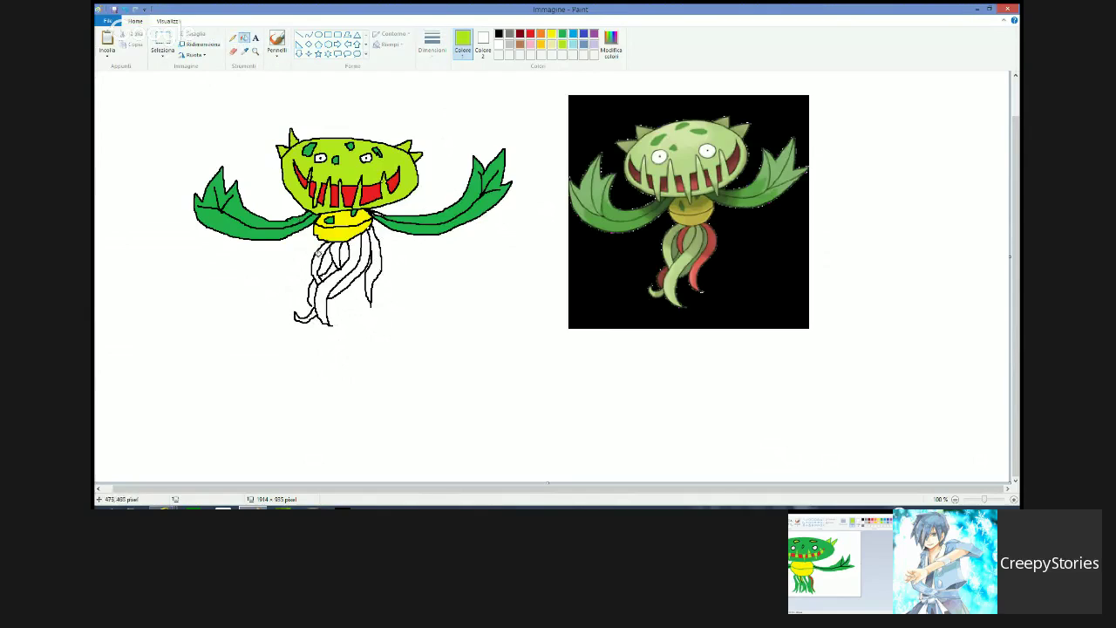
{"action": "left_click", "coordinate": [319, 255]}
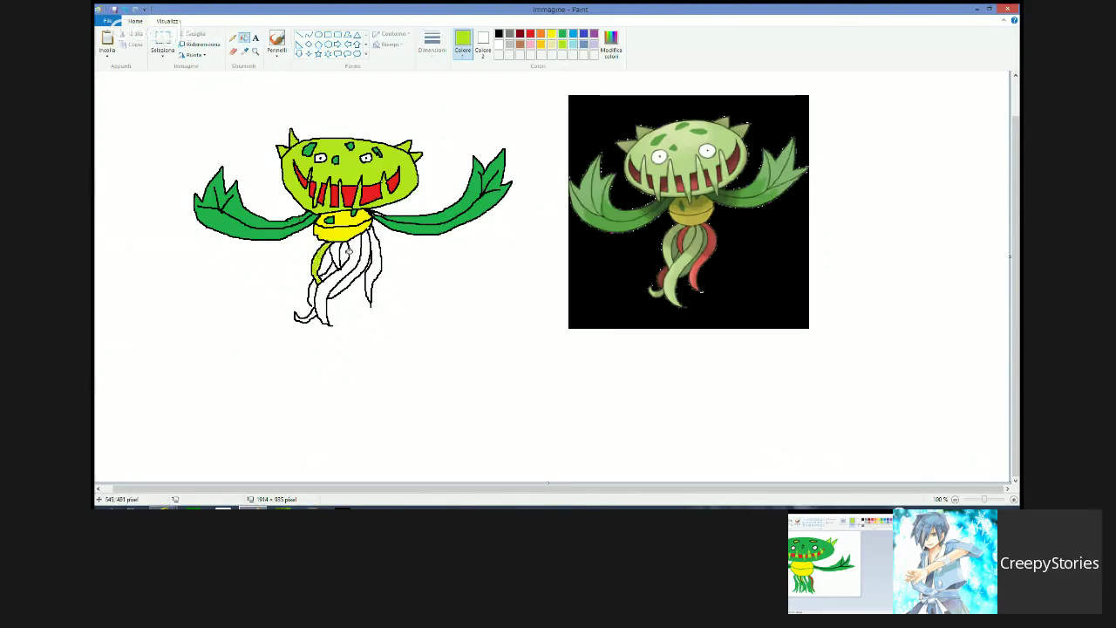
{"action": "left_click", "coordinate": [367, 255]}
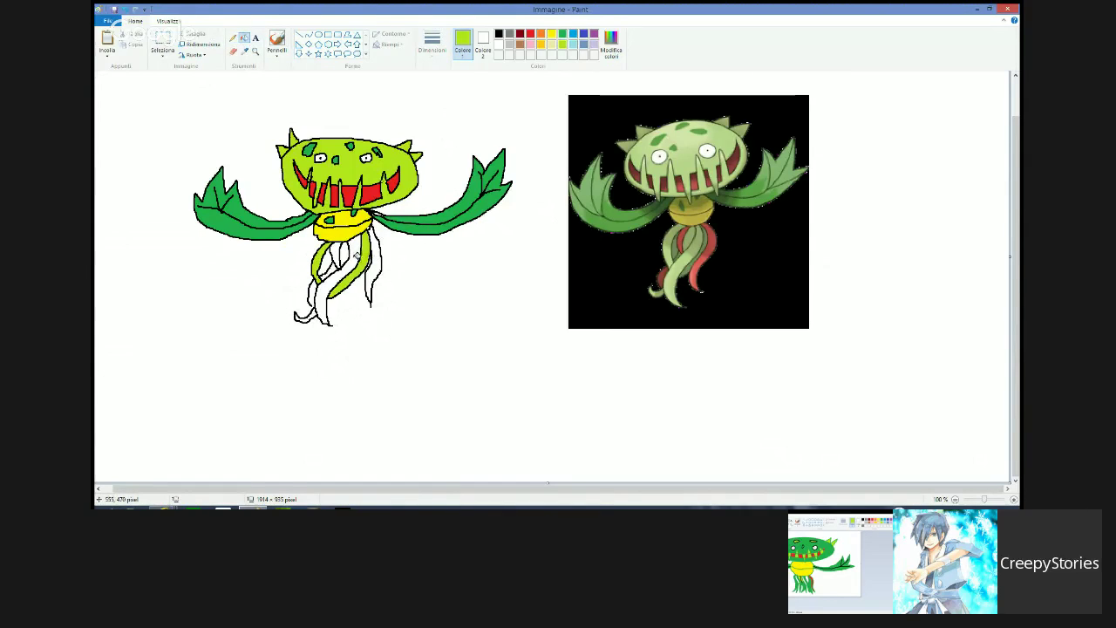
{"action": "left_click", "coordinate": [354, 256]}
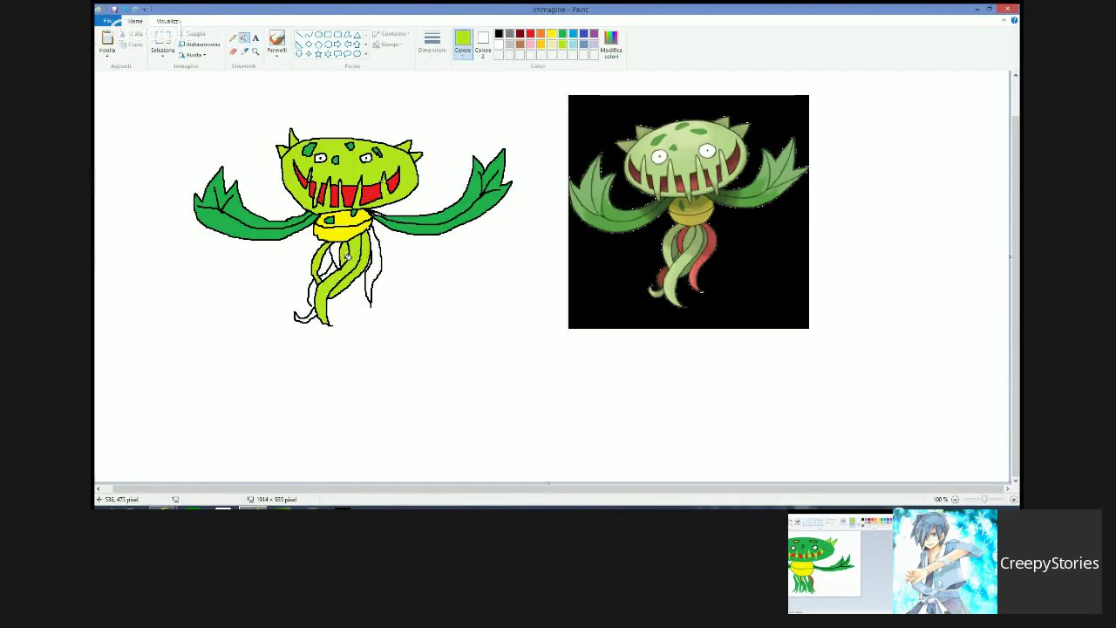
{"action": "left_click", "coordinate": [331, 267]}
{"action": "left_click", "coordinate": [319, 312]}
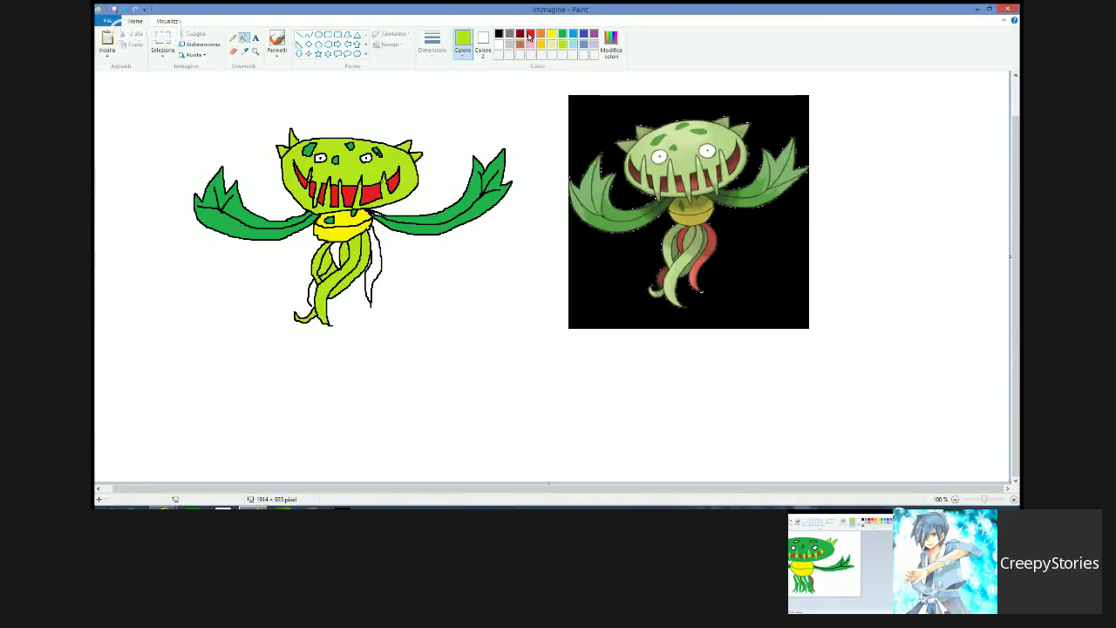
- Fill the outer right tentacle and the two remaining white tentacle sections with red, undoing the canvas spill and closing the outline gap in black
{"action": "left_click", "coordinate": [529, 34]}
{"action": "left_click", "coordinate": [375, 266]}
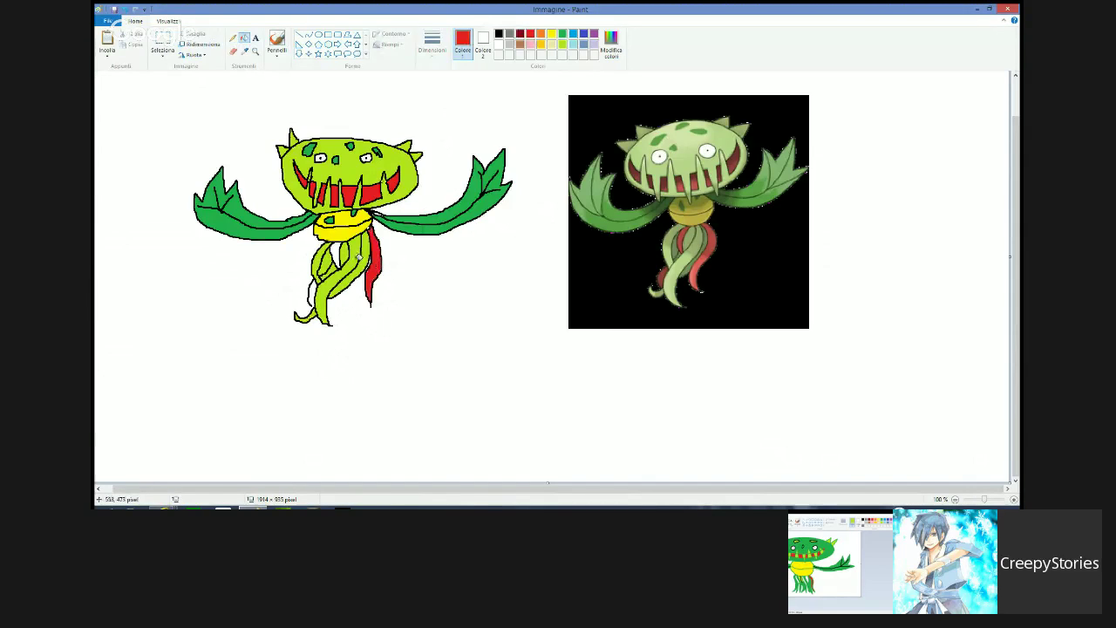
{"action": "left_click", "coordinate": [333, 255]}
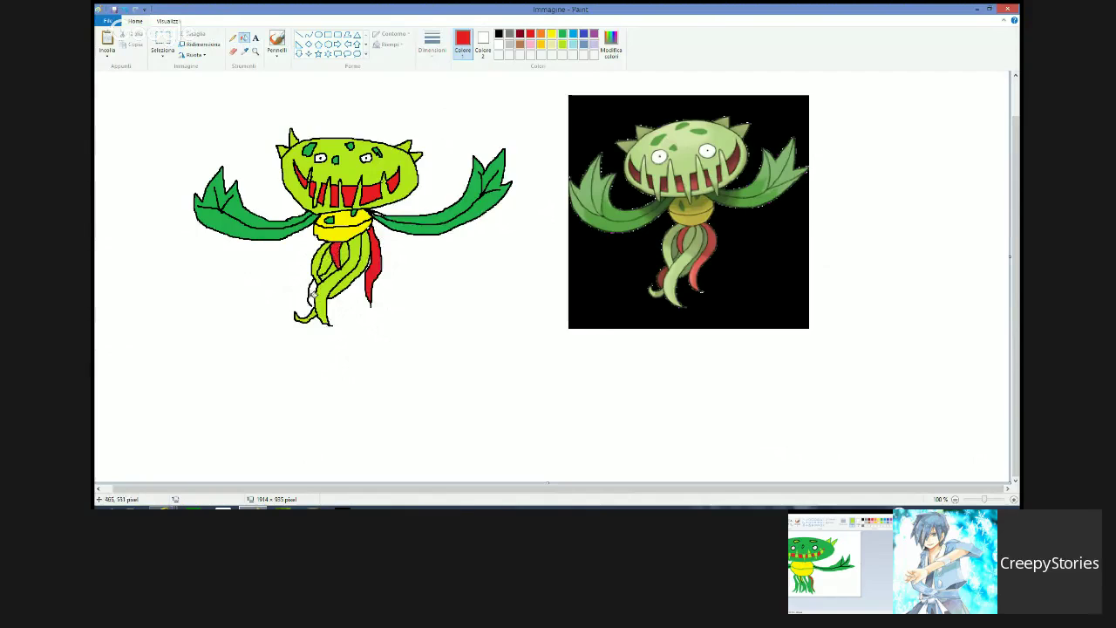
{"action": "left_click", "coordinate": [311, 293]}
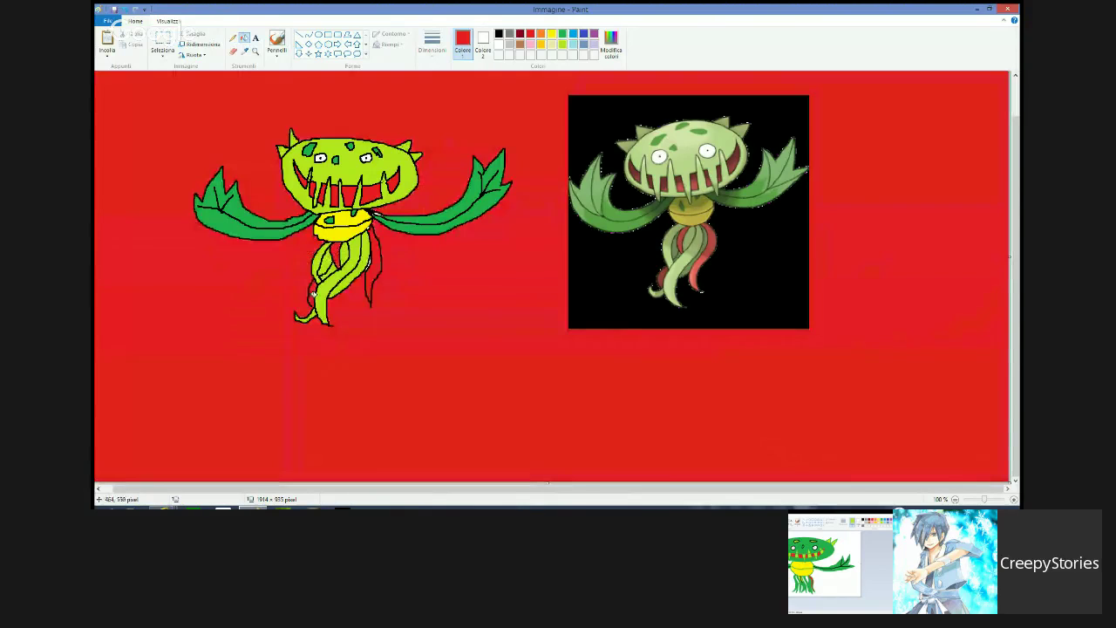
{"action": "left_click", "coordinate": [126, 10]}
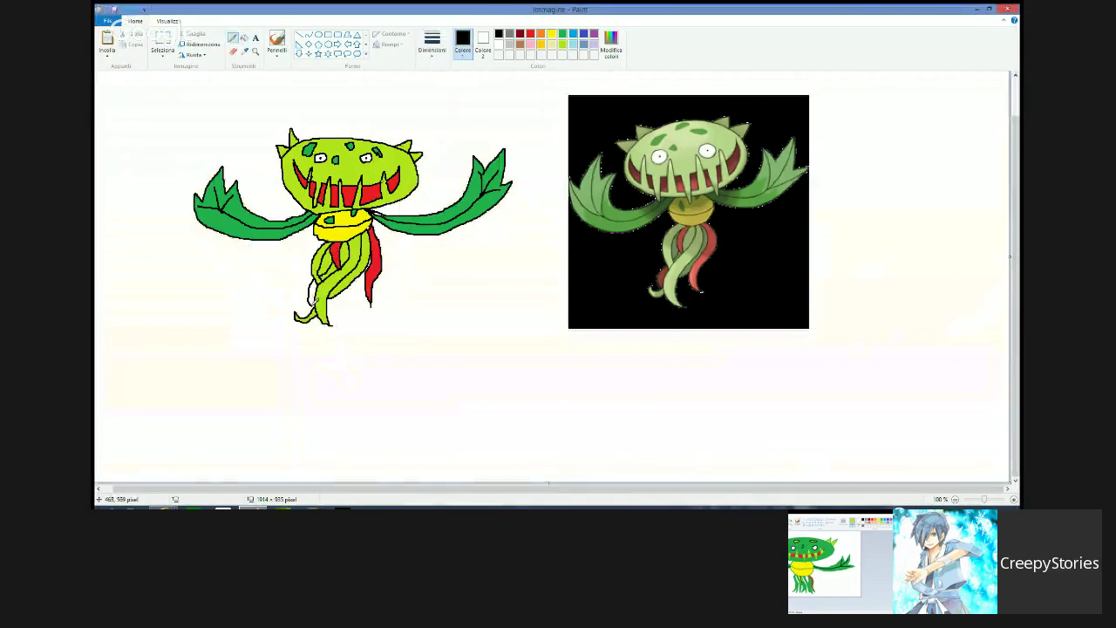
{"action": "left_click", "coordinate": [530, 35]}
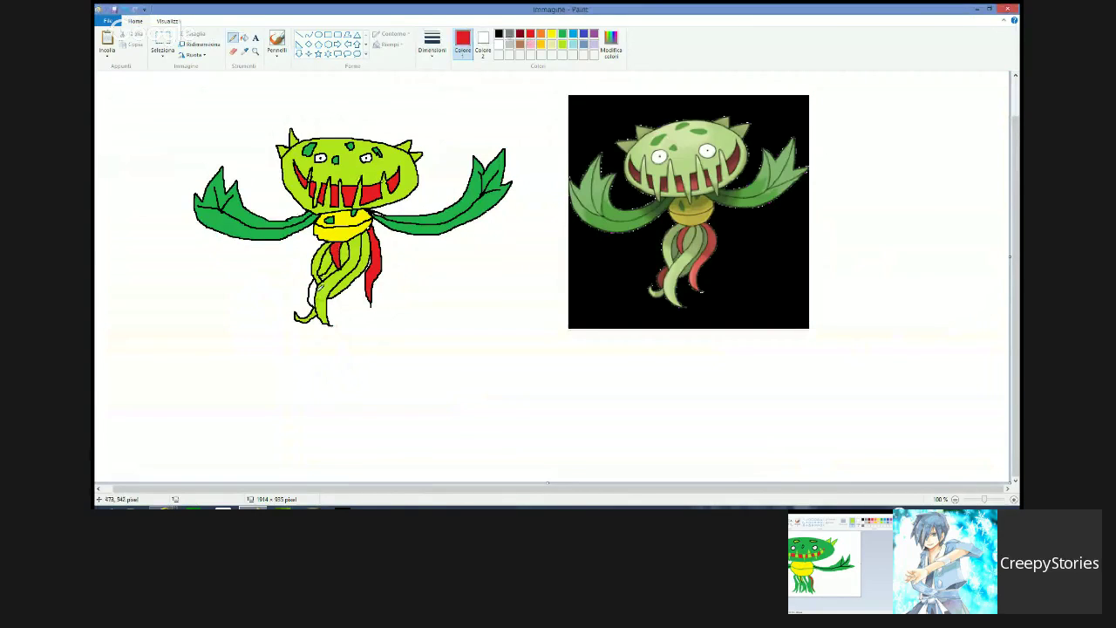
{"action": "left_click", "coordinate": [244, 38]}
{"action": "left_click", "coordinate": [312, 290]}
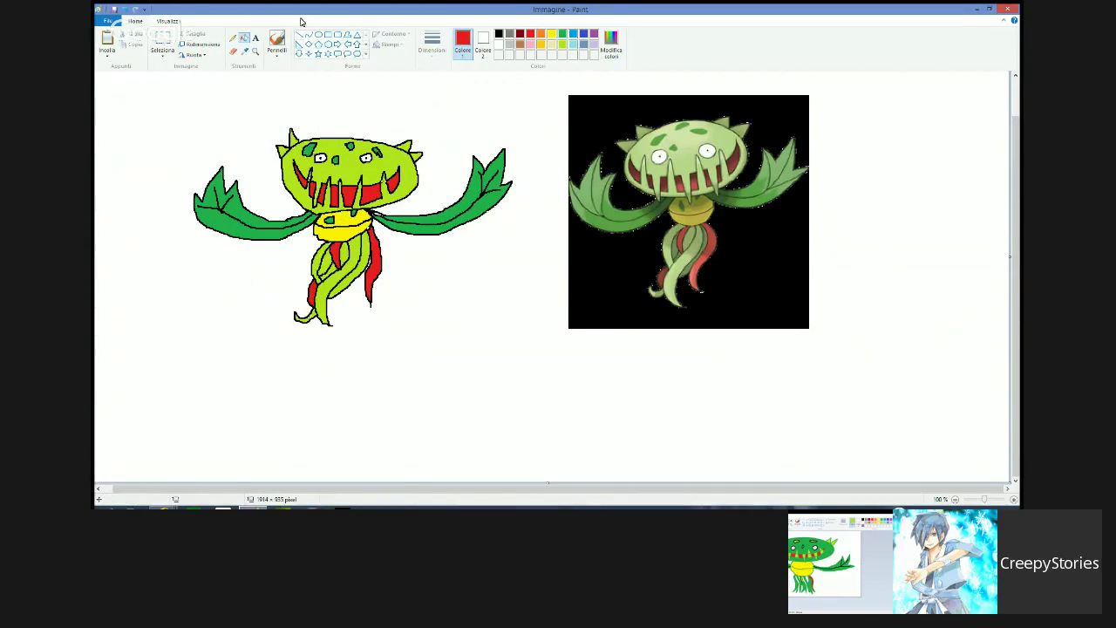
- Shade the upper ends of the lime tentacles in dark green with a textured brush, undoing the first stroke and testing on blank canvas
{"action": "left_click", "coordinate": [233, 38]}
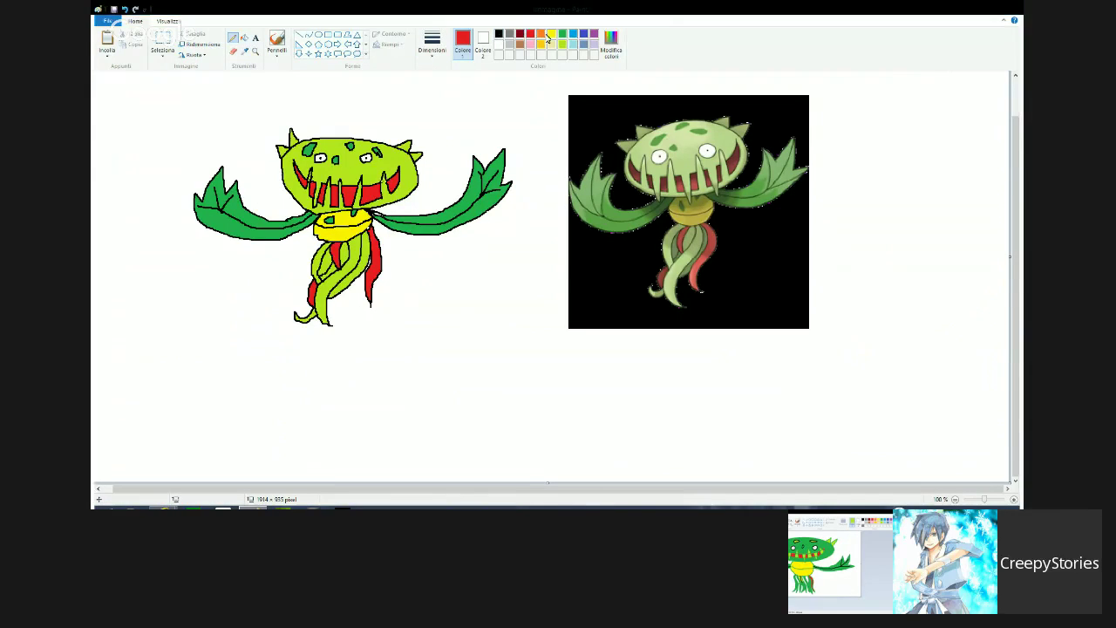
{"action": "left_click", "coordinate": [562, 34]}
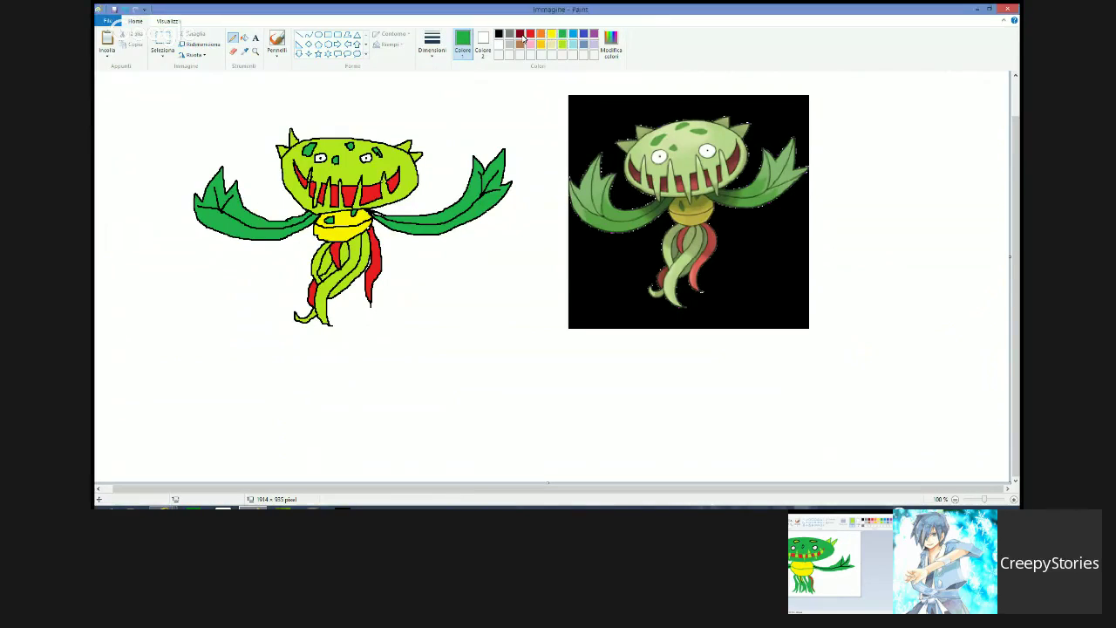
{"action": "left_click", "coordinate": [277, 42]}
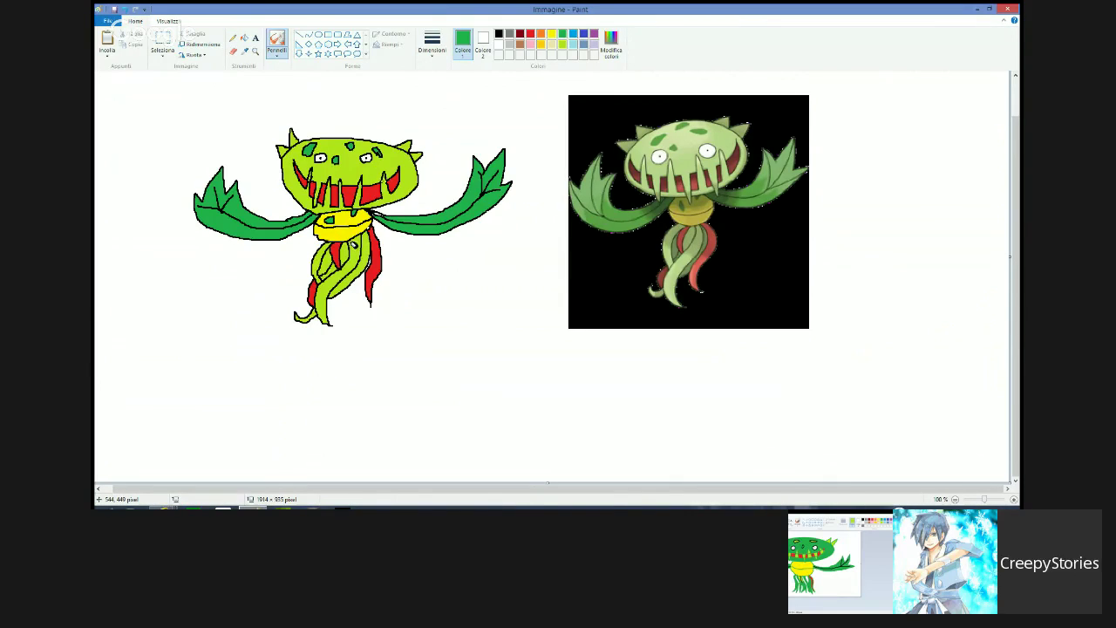
{"action": "mouse_move", "coordinate": [355, 247]}
{"action": "left_mouse_down"}
{"action": "mouse_move", "coordinate": [366, 261]}
{"action": "mouse_move", "coordinate": [370, 239]}
{"action": "mouse_move", "coordinate": [354, 247]}
{"action": "mouse_move", "coordinate": [368, 243]}
{"action": "left_mouse_up"}
{"action": "left_click", "coordinate": [128, 10]}
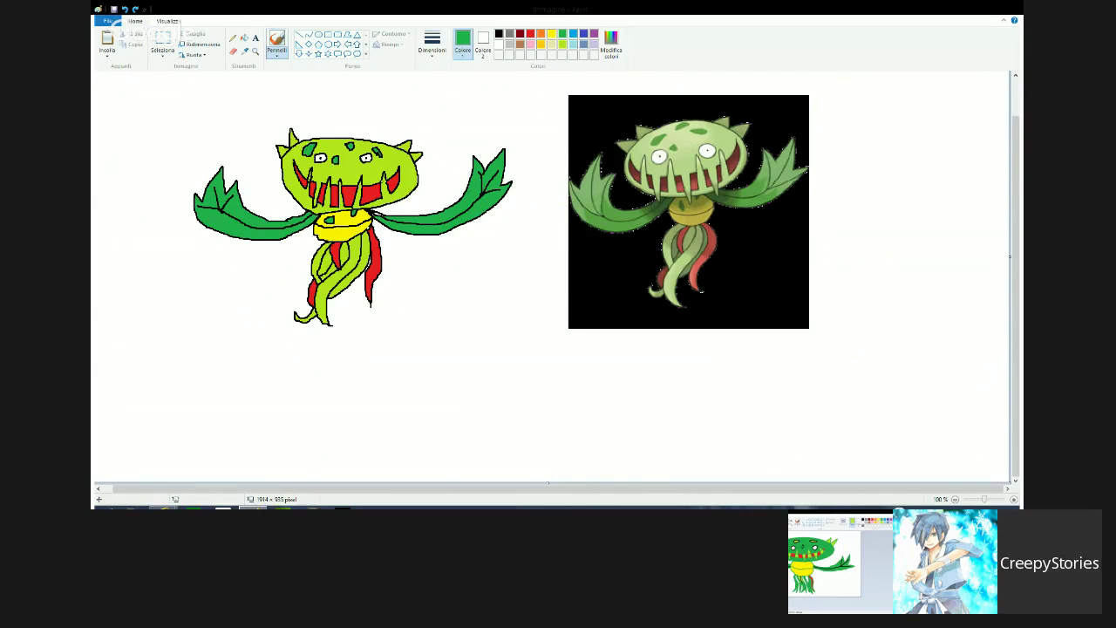
{"action": "mouse_move", "coordinate": [158, 243]}
{"action": "left_mouse_down"}
{"action": "mouse_move", "coordinate": [131, 273]}
{"action": "mouse_move", "coordinate": [146, 293]}
{"action": "left_mouse_up"}
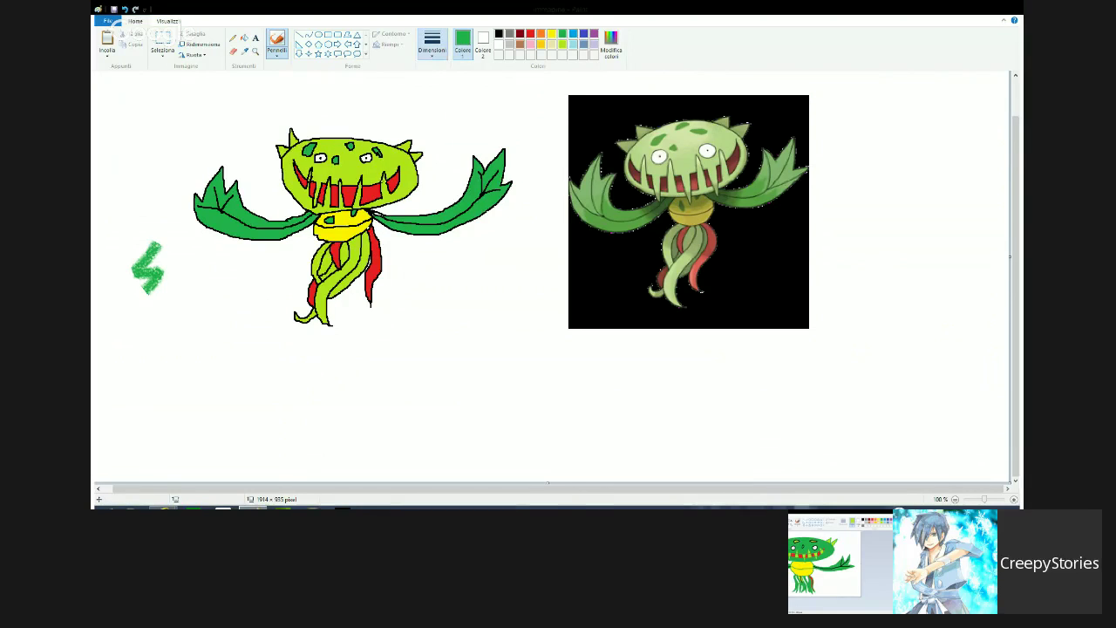
{"action": "left_click", "coordinate": [353, 251]}
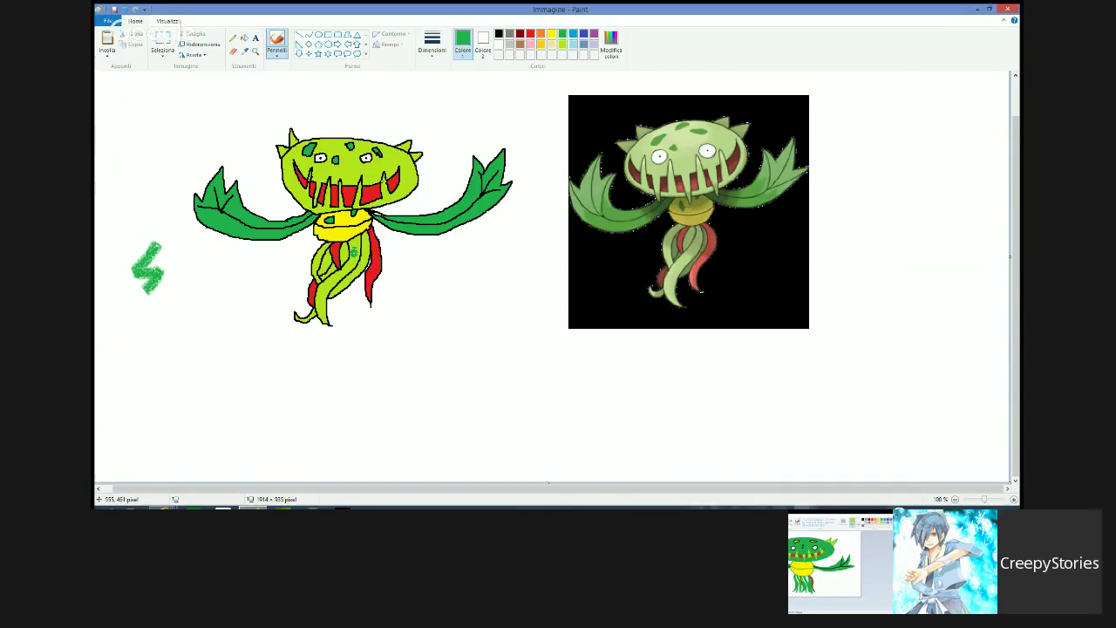
{"action": "mouse_move", "coordinate": [353, 252]}
{"action": "left_mouse_down"}
{"action": "mouse_move", "coordinate": [366, 237]}
{"action": "mouse_move", "coordinate": [365, 255]}
{"action": "mouse_move", "coordinate": [365, 232]}
{"action": "mouse_move", "coordinate": [365, 259]}
{"action": "mouse_move", "coordinate": [361, 237]}
{"action": "mouse_move", "coordinate": [315, 260]}
{"action": "mouse_move", "coordinate": [326, 246]}
{"action": "mouse_move", "coordinate": [379, 253]}
{"action": "mouse_move", "coordinate": [359, 253]}
{"action": "mouse_move", "coordinate": [372, 234]}
{"action": "left_mouse_up"}
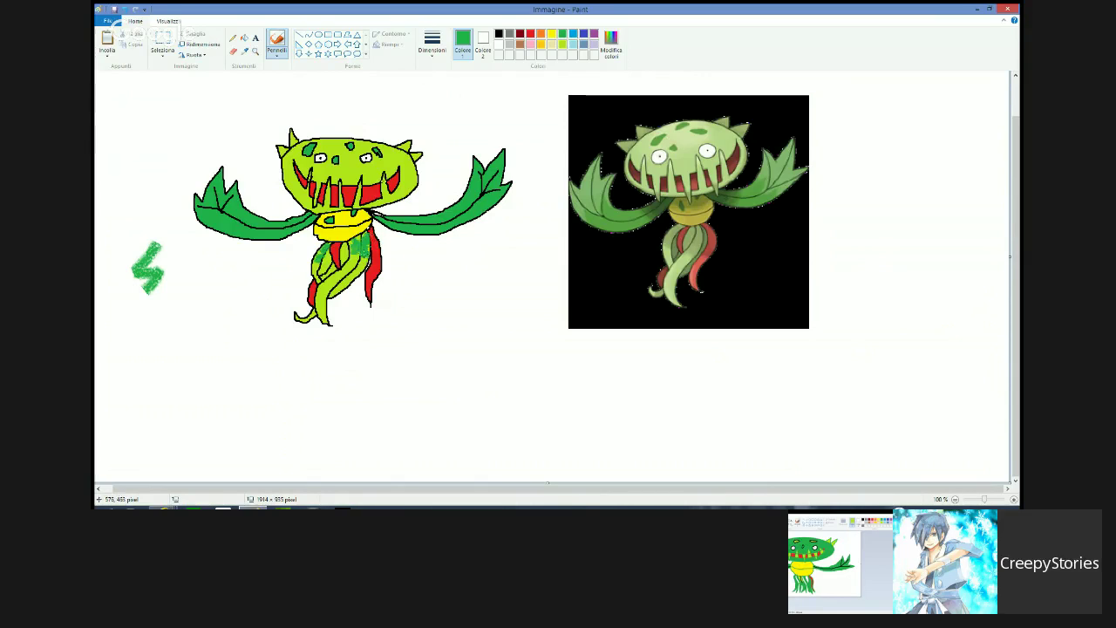
- Shade the lower curve of the lime tentacle in dark green, and erase the green test scribble beside the drawing
{"action": "left_click_drag", "start_coordinate": [363, 257], "coordinate": [353, 277]}
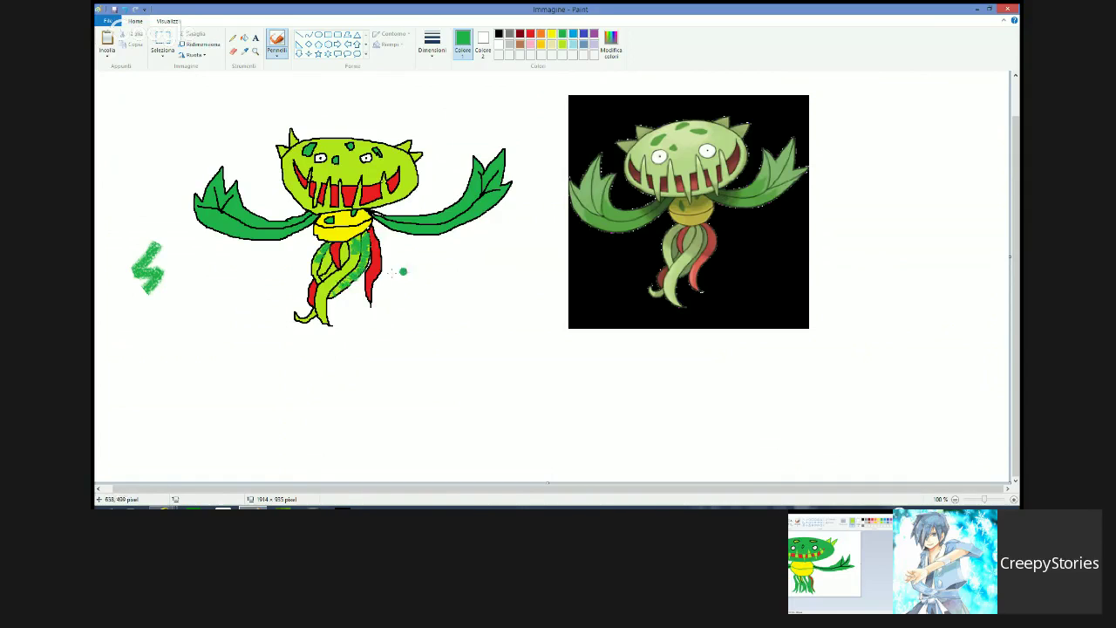
{"action": "left_click", "coordinate": [233, 50]}
{"action": "mouse_move", "coordinate": [166, 263]}
{"action": "left_mouse_down"}
{"action": "mouse_move", "coordinate": [138, 300]}
{"action": "mouse_move", "coordinate": [136, 271]}
{"action": "mouse_move", "coordinate": [122, 284]}
{"action": "mouse_move", "coordinate": [146, 227]}
{"action": "mouse_move", "coordinate": [147, 297]}
{"action": "mouse_move", "coordinate": [160, 280]}
{"action": "mouse_move", "coordinate": [160, 239]}
{"action": "left_mouse_up"}
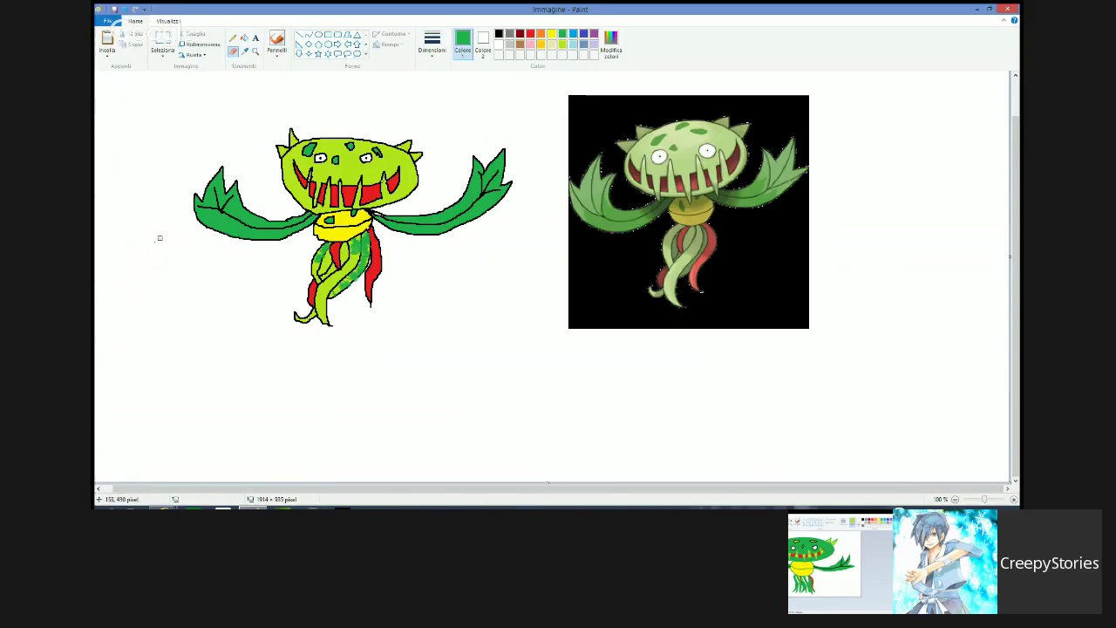
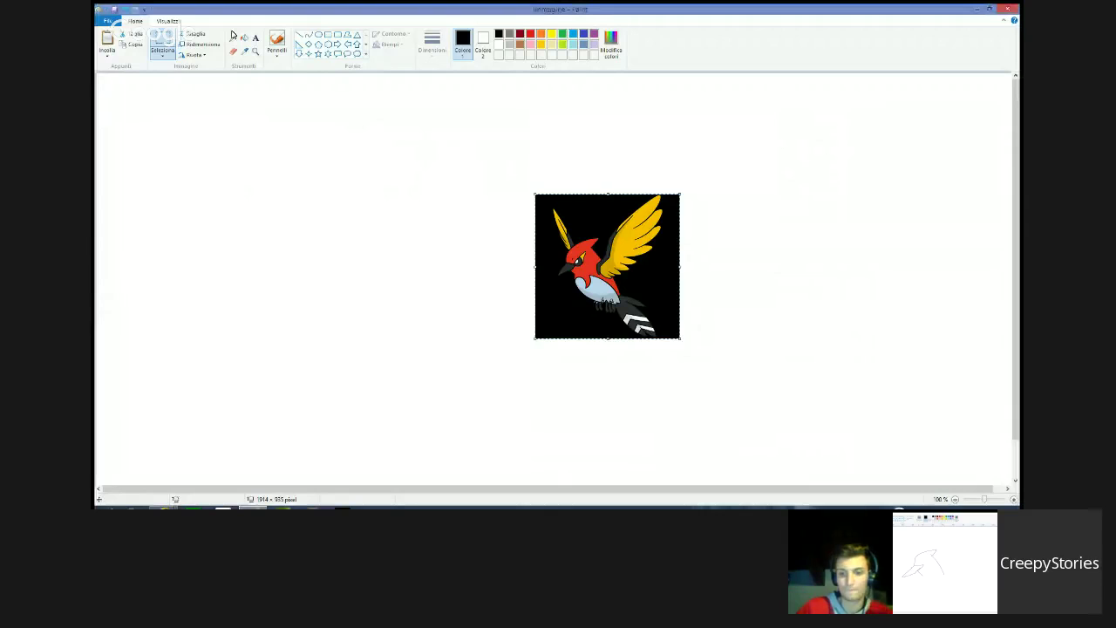
- Outline the bird's raised wing in black pencil with scalloped feathers and a narrow band along its front edge
{"action": "left_click", "coordinate": [232, 39]}
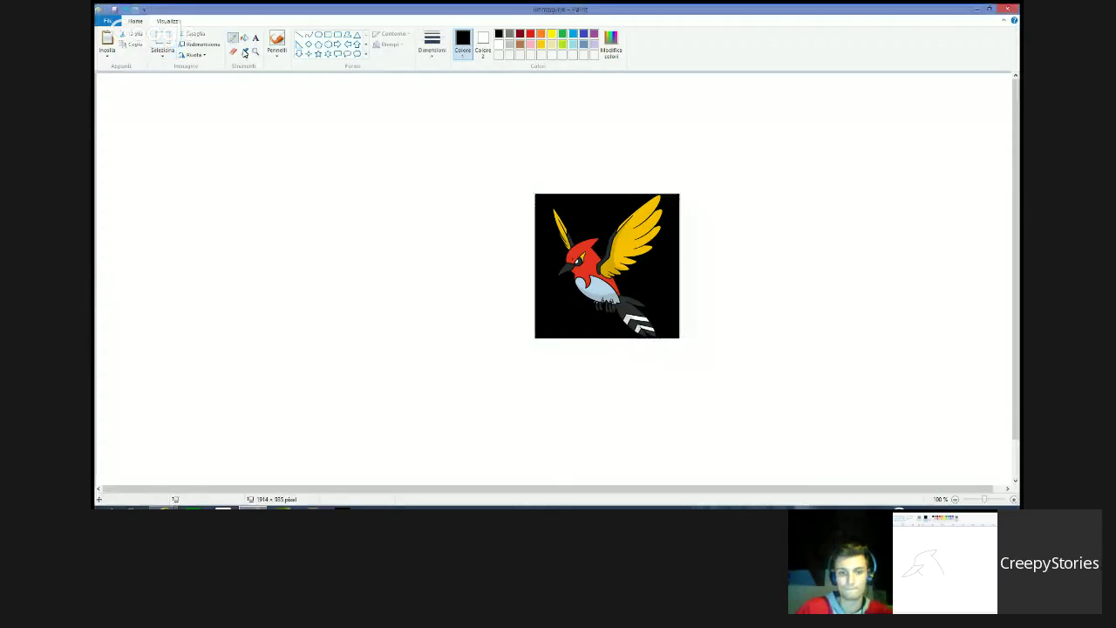
{"action": "mouse_move", "coordinate": [316, 270]}
{"action": "left_mouse_down"}
{"action": "mouse_move", "coordinate": [393, 194]}
{"action": "mouse_move", "coordinate": [408, 194]}
{"action": "mouse_move", "coordinate": [389, 214]}
{"action": "mouse_move", "coordinate": [412, 204]}
{"action": "mouse_move", "coordinate": [411, 219]}
{"action": "mouse_move", "coordinate": [389, 231]}
{"action": "left_mouse_up"}
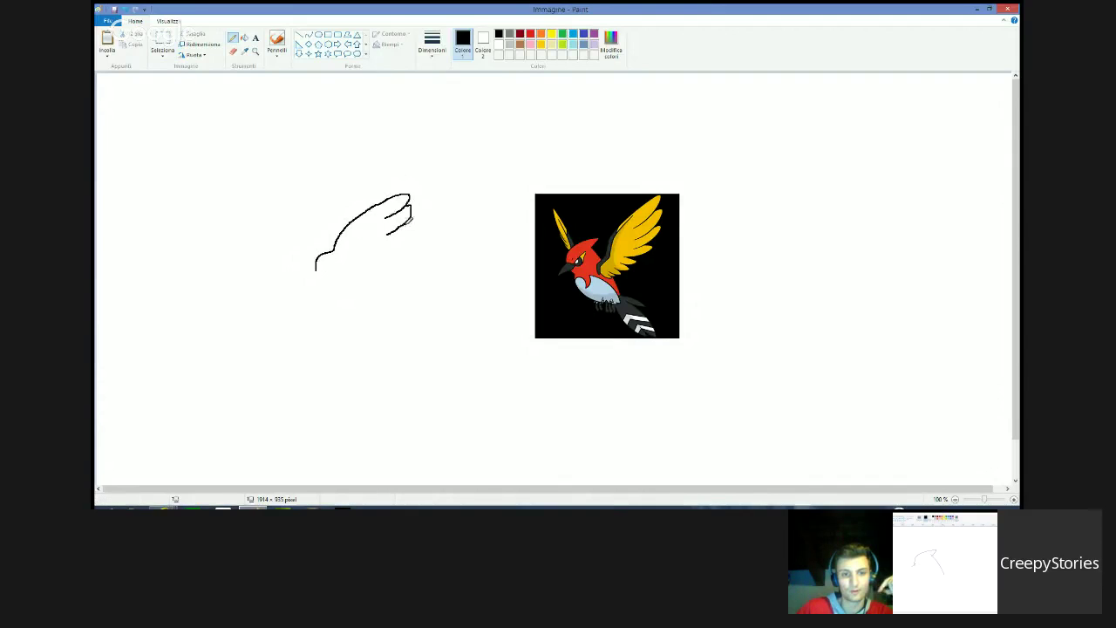
{"action": "mouse_move", "coordinate": [407, 222]}
{"action": "left_mouse_down"}
{"action": "mouse_move", "coordinate": [385, 248]}
{"action": "mouse_move", "coordinate": [403, 252]}
{"action": "mouse_move", "coordinate": [377, 256]}
{"action": "left_mouse_up"}
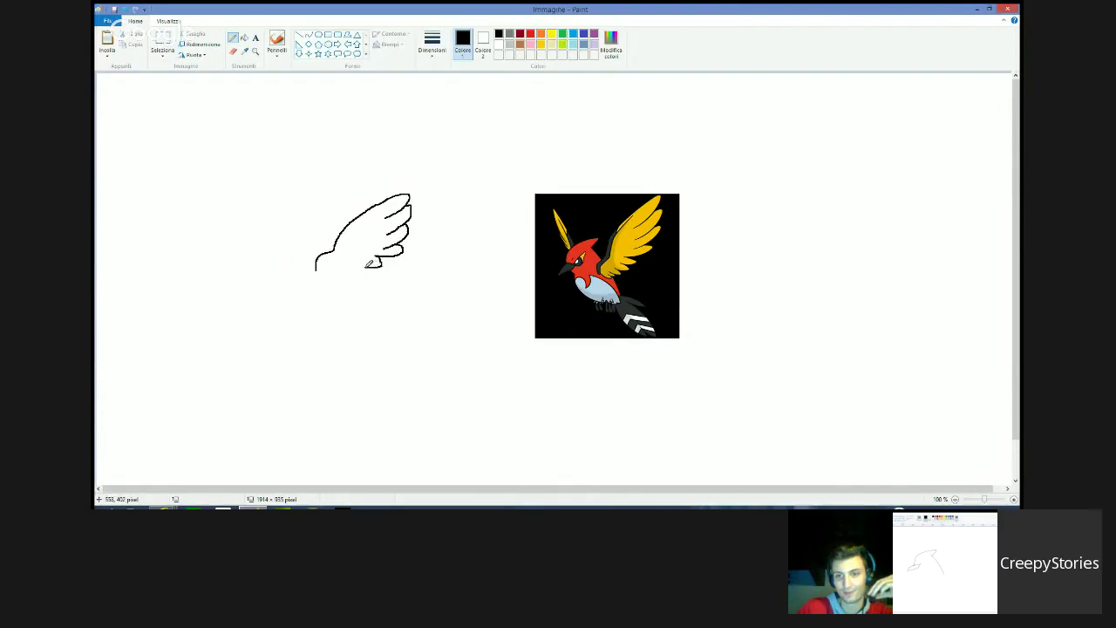
{"action": "mouse_move", "coordinate": [368, 264]}
{"action": "left_mouse_down"}
{"action": "mouse_move", "coordinate": [375, 272]}
{"action": "mouse_move", "coordinate": [347, 283]}
{"action": "mouse_move", "coordinate": [322, 266]}
{"action": "left_mouse_up"}
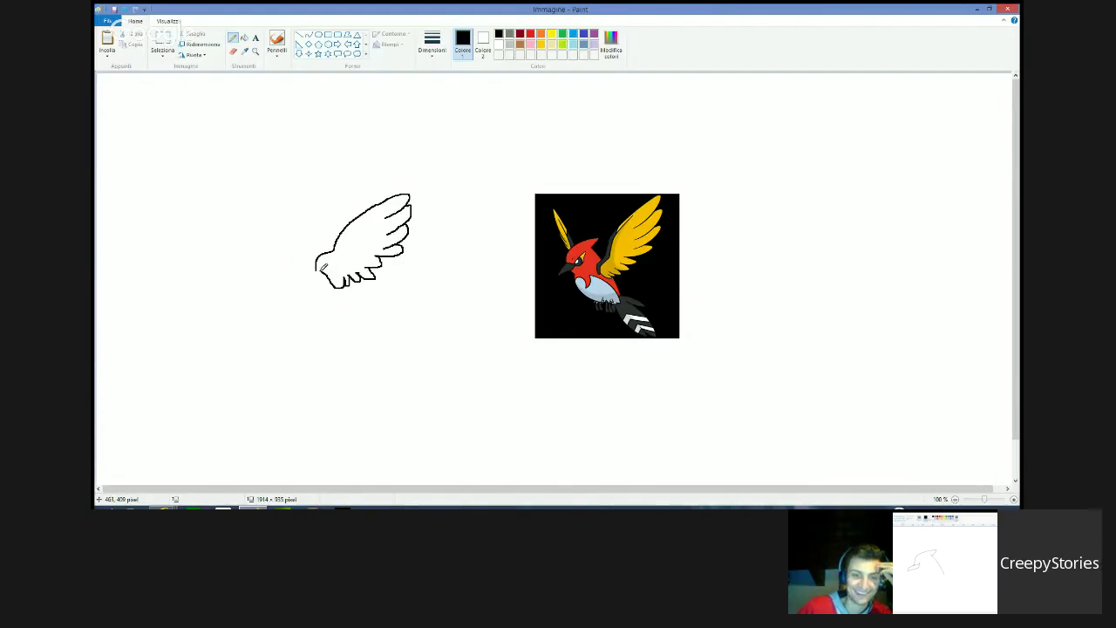
{"action": "left_click_drag", "start_coordinate": [323, 262], "coordinate": [375, 207]}
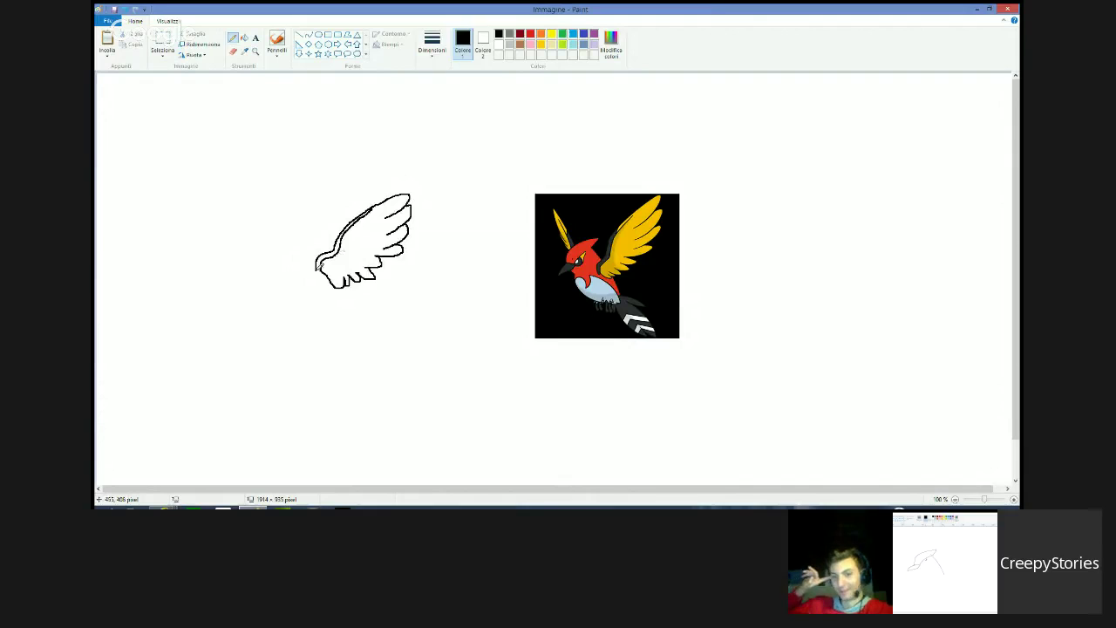
{"action": "left_click_drag", "start_coordinate": [316, 272], "coordinate": [321, 272]}
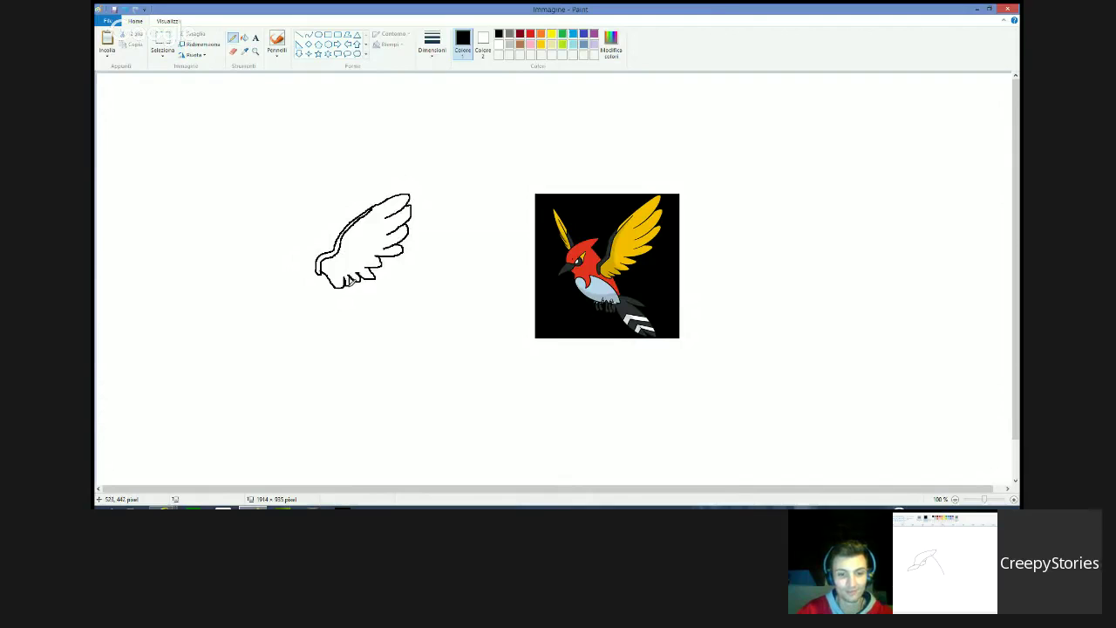
- Sketch the bird's back, chest patch and clawed feet below the wing, plus a large crested head
{"action": "mouse_move", "coordinate": [350, 278]}
{"action": "left_mouse_down"}
{"action": "mouse_move", "coordinate": [357, 325]}
{"action": "mouse_move", "coordinate": [306, 286]}
{"action": "mouse_move", "coordinate": [295, 307]}
{"action": "mouse_move", "coordinate": [294, 289]}
{"action": "left_mouse_up"}
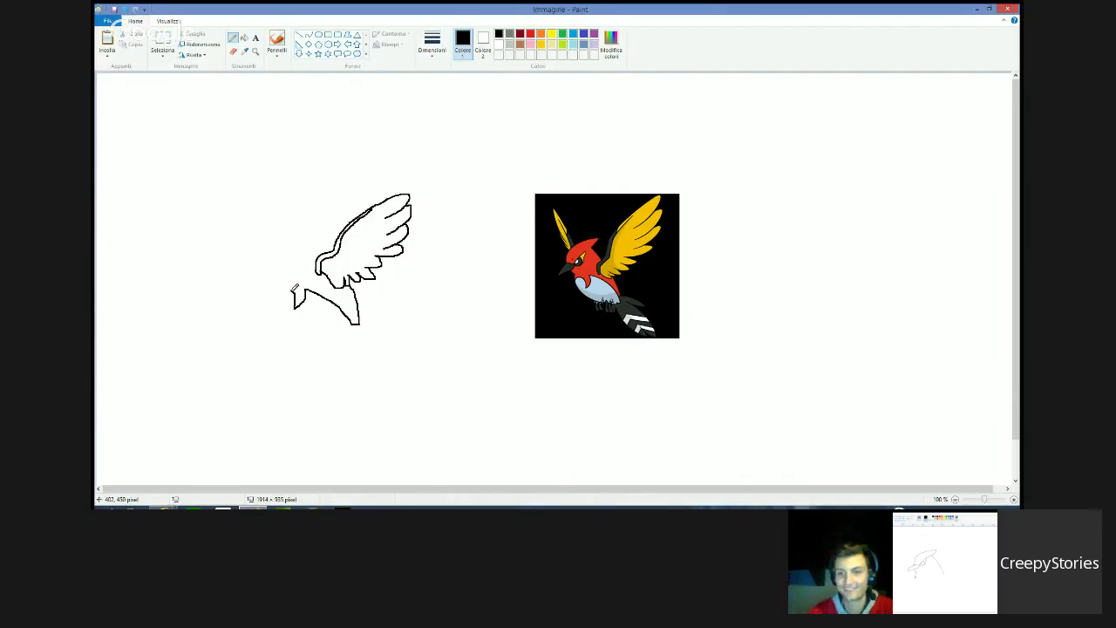
{"action": "mouse_move", "coordinate": [295, 290]}
{"action": "left_mouse_down"}
{"action": "mouse_move", "coordinate": [271, 294]}
{"action": "mouse_move", "coordinate": [277, 325]}
{"action": "mouse_move", "coordinate": [352, 334]}
{"action": "mouse_move", "coordinate": [358, 316]}
{"action": "mouse_move", "coordinate": [300, 331]}
{"action": "left_mouse_up"}
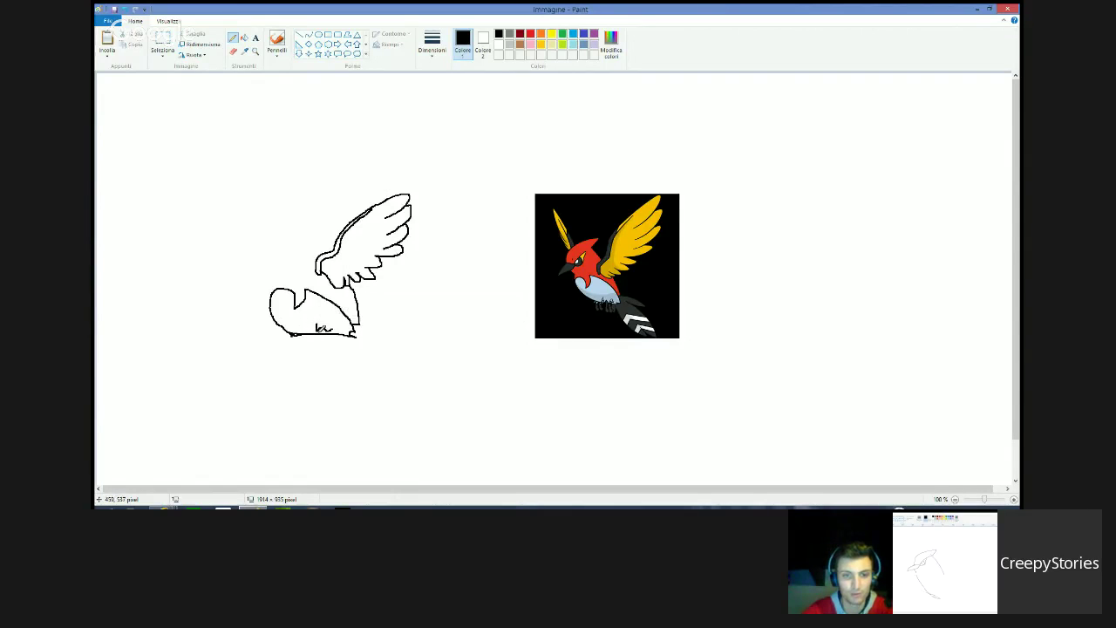
{"action": "mouse_move", "coordinate": [320, 328]}
{"action": "left_mouse_down"}
{"action": "mouse_move", "coordinate": [317, 340]}
{"action": "mouse_move", "coordinate": [328, 326]}
{"action": "mouse_move", "coordinate": [320, 341]}
{"action": "mouse_move", "coordinate": [326, 327]}
{"action": "mouse_move", "coordinate": [329, 336]}
{"action": "left_mouse_up"}
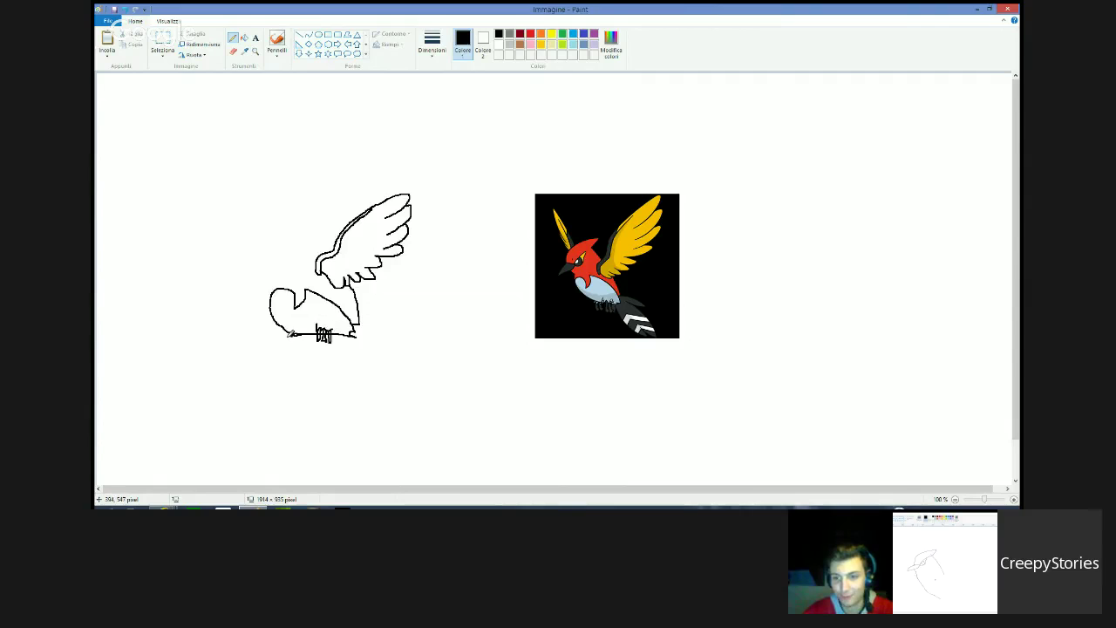
{"action": "left_click_drag", "start_coordinate": [294, 331], "coordinate": [297, 339]}
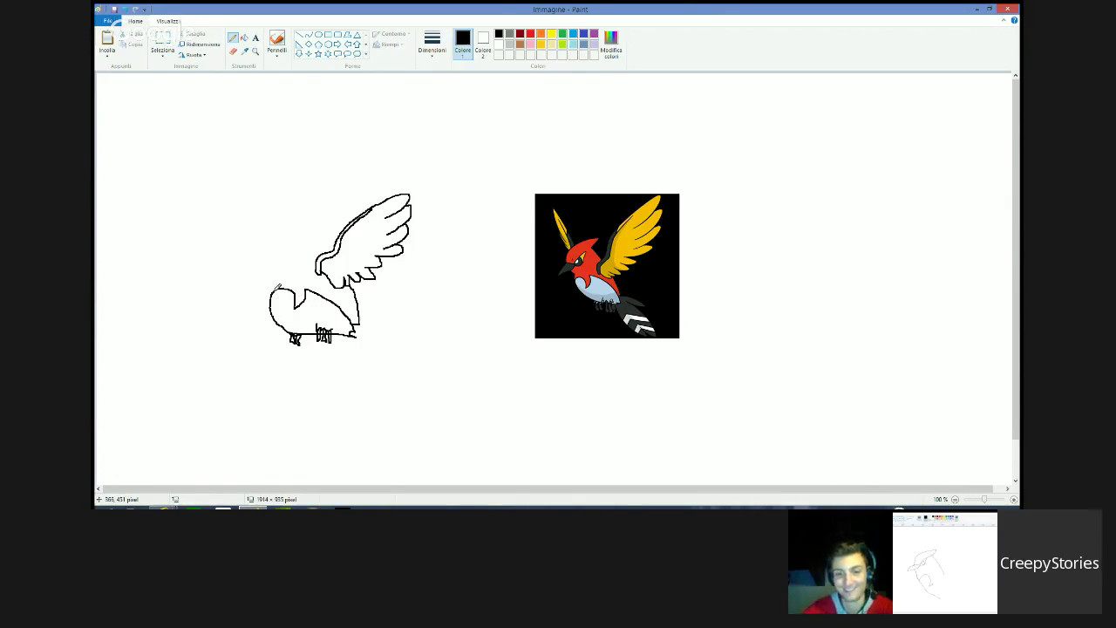
{"action": "mouse_move", "coordinate": [274, 290]}
{"action": "left_mouse_down"}
{"action": "mouse_move", "coordinate": [272, 307]}
{"action": "mouse_move", "coordinate": [283, 267]}
{"action": "mouse_move", "coordinate": [272, 259]}
{"action": "mouse_move", "coordinate": [312, 237]}
{"action": "mouse_move", "coordinate": [291, 214]}
{"action": "mouse_move", "coordinate": [306, 198]}
{"action": "mouse_move", "coordinate": [291, 195]}
{"action": "mouse_move", "coordinate": [245, 226]}
{"action": "mouse_move", "coordinate": [235, 255]}
{"action": "mouse_move", "coordinate": [274, 248]}
{"action": "left_mouse_up"}
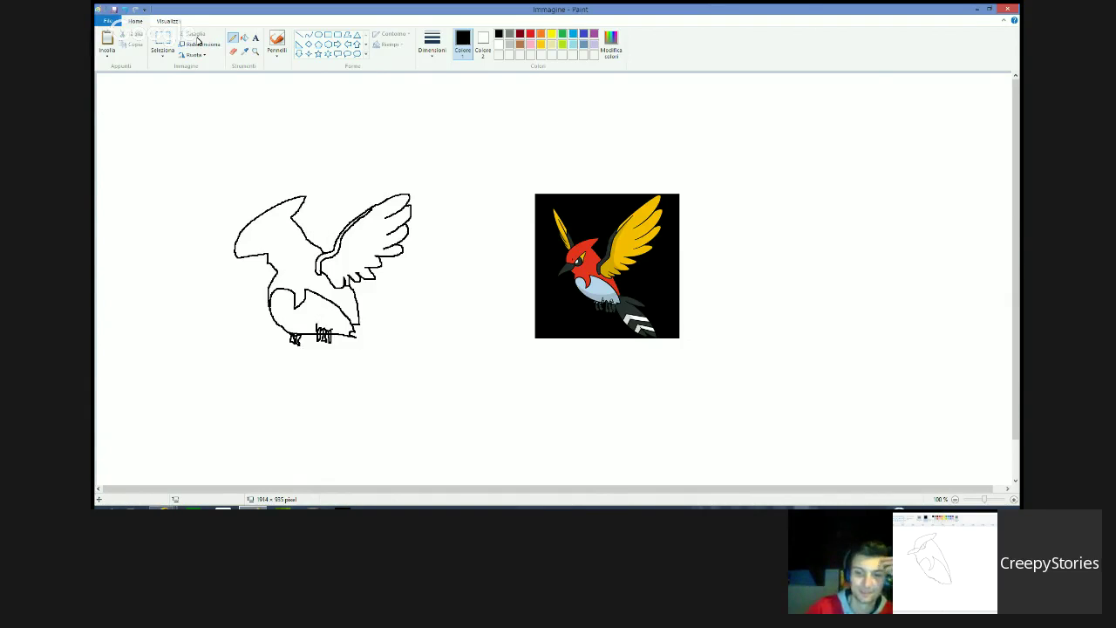
- Erase the crested head outline and the front of the neck
{"action": "left_click", "coordinate": [233, 50]}
{"action": "left_click_drag", "start_coordinate": [242, 257], "coordinate": [254, 210]}
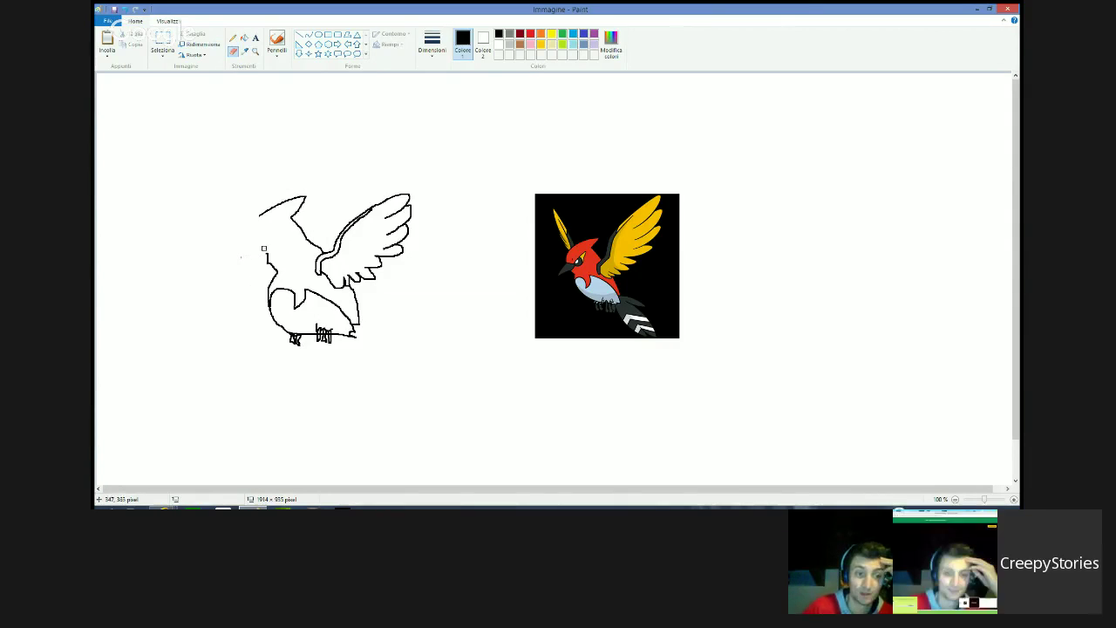
{"action": "left_click_drag", "start_coordinate": [264, 249], "coordinate": [279, 252]}
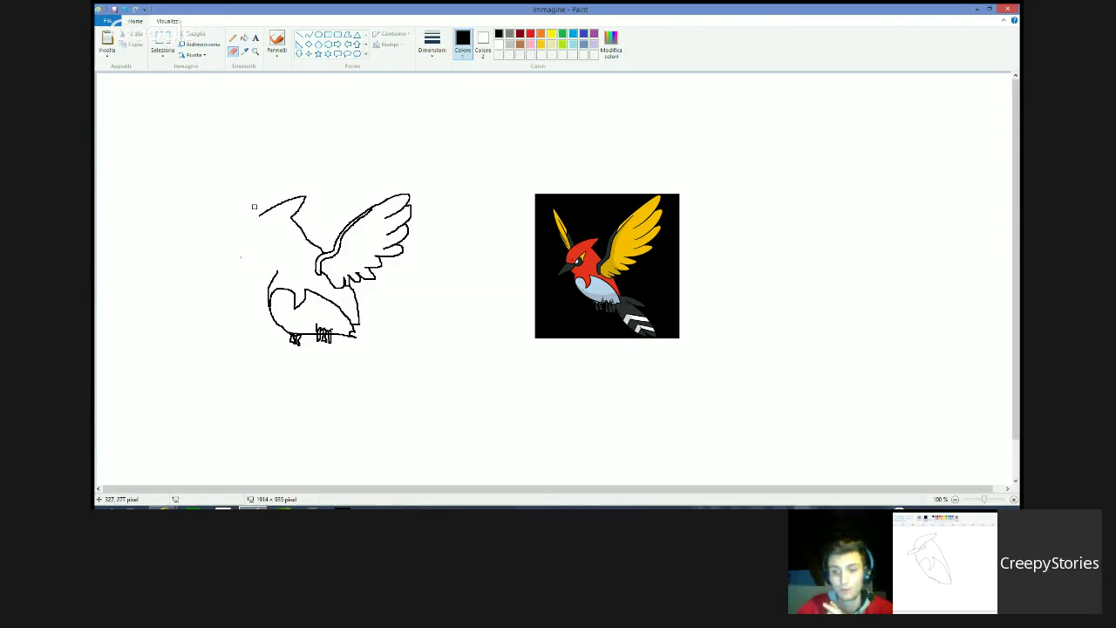
{"action": "mouse_move", "coordinate": [254, 206]}
{"action": "left_mouse_down"}
{"action": "mouse_move", "coordinate": [307, 195]}
{"action": "mouse_move", "coordinate": [294, 217]}
{"action": "mouse_move", "coordinate": [272, 216]}
{"action": "left_mouse_up"}
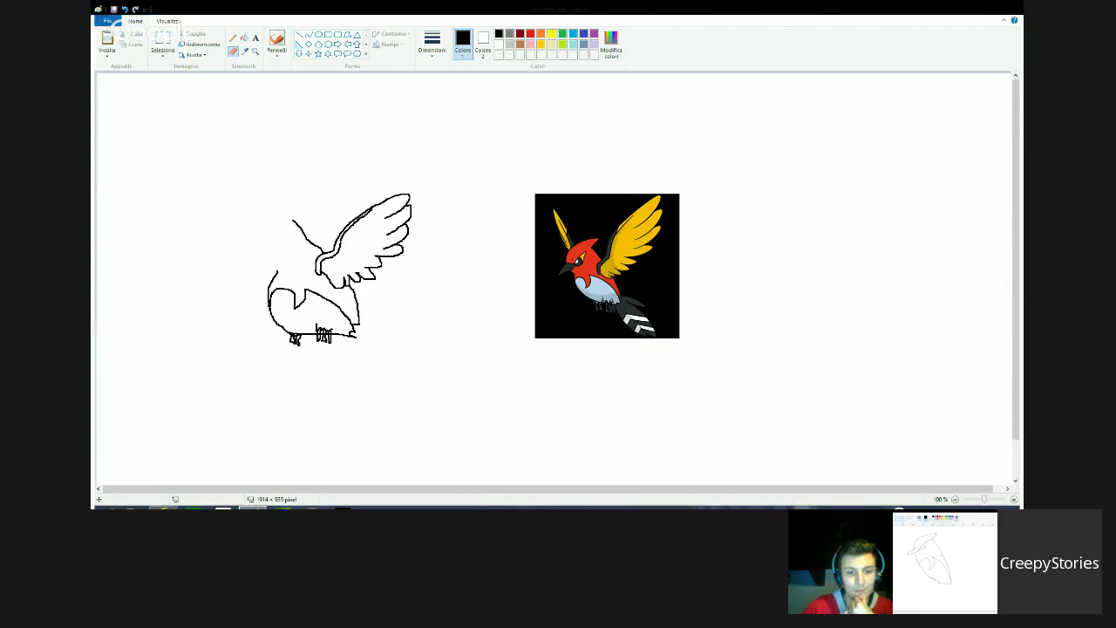
- Discard the bird sketch for a blank canvas, paste the bird reference picture and place it right of the canvas centre
{"action": "left_click", "coordinate": [570, 256]}
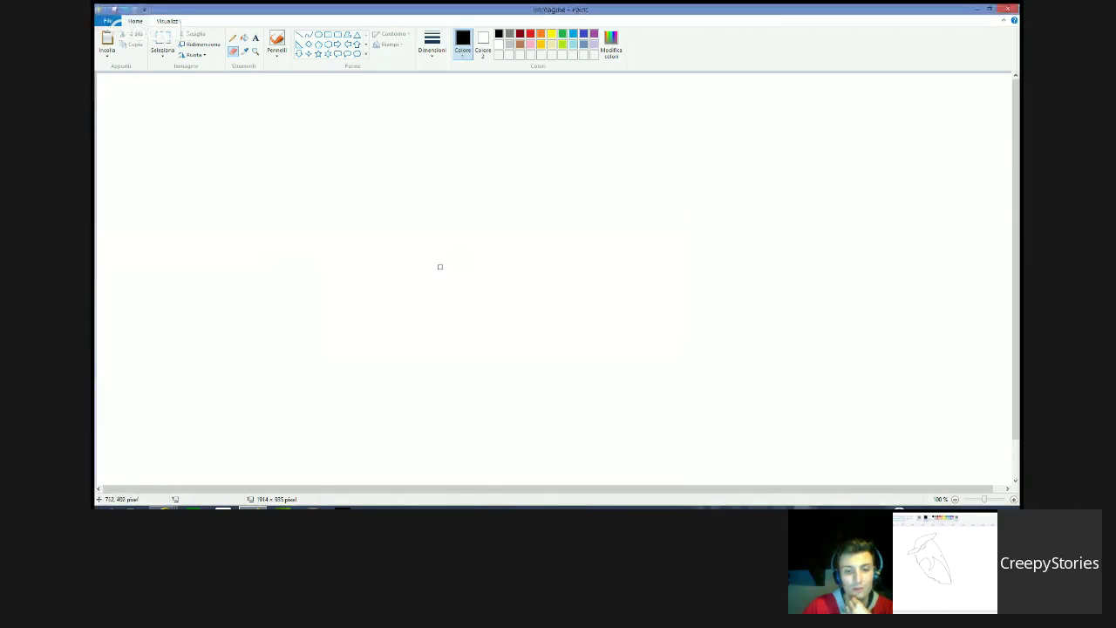
{"action": "key", "text": "ctrl+v"}
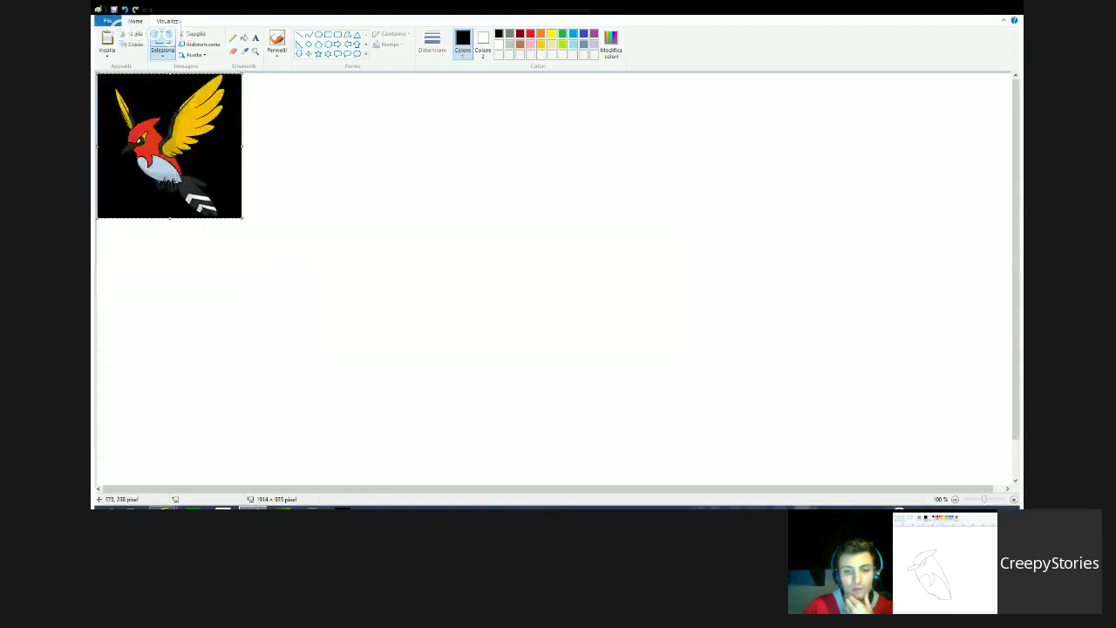
{"action": "left_click_drag", "start_coordinate": [203, 164], "coordinate": [690, 266]}
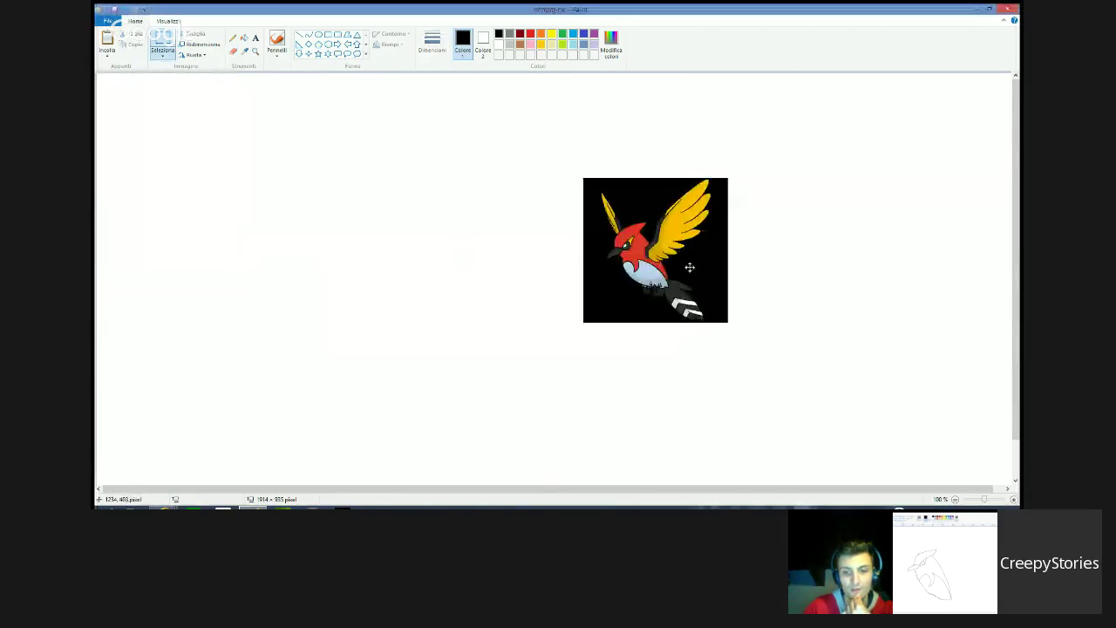
- Draw a larger raised wing in black pencil left of the reference, with long separated feathers and a narrow front band
{"action": "left_click", "coordinate": [232, 38]}
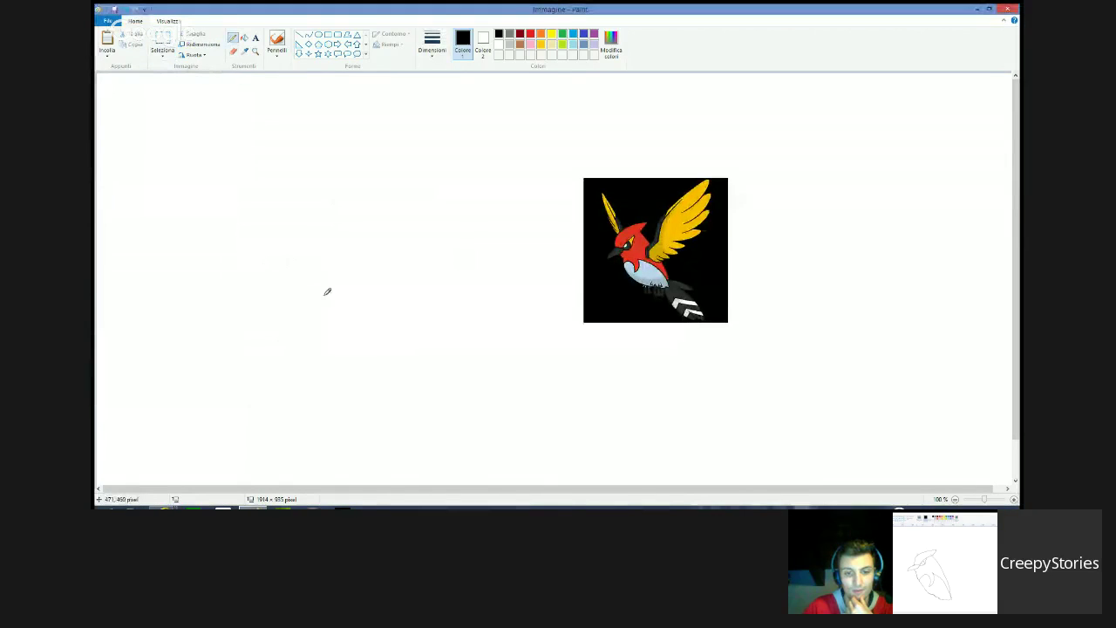
{"action": "mouse_move", "coordinate": [319, 299]}
{"action": "left_mouse_down"}
{"action": "mouse_move", "coordinate": [324, 274]}
{"action": "mouse_move", "coordinate": [353, 260]}
{"action": "mouse_move", "coordinate": [364, 216]}
{"action": "mouse_move", "coordinate": [409, 177]}
{"action": "mouse_move", "coordinate": [432, 177]}
{"action": "mouse_move", "coordinate": [394, 212]}
{"action": "mouse_move", "coordinate": [431, 205]}
{"action": "mouse_move", "coordinate": [399, 238]}
{"action": "mouse_move", "coordinate": [438, 219]}
{"action": "mouse_move", "coordinate": [398, 254]}
{"action": "mouse_move", "coordinate": [430, 247]}
{"action": "mouse_move", "coordinate": [387, 265]}
{"action": "mouse_move", "coordinate": [405, 266]}
{"action": "mouse_move", "coordinate": [380, 271]}
{"action": "mouse_move", "coordinate": [389, 286]}
{"action": "mouse_move", "coordinate": [369, 274]}
{"action": "mouse_move", "coordinate": [377, 295]}
{"action": "mouse_move", "coordinate": [361, 281]}
{"action": "mouse_move", "coordinate": [356, 309]}
{"action": "mouse_move", "coordinate": [332, 298]}
{"action": "mouse_move", "coordinate": [327, 279]}
{"action": "mouse_move", "coordinate": [382, 201]}
{"action": "left_mouse_up"}
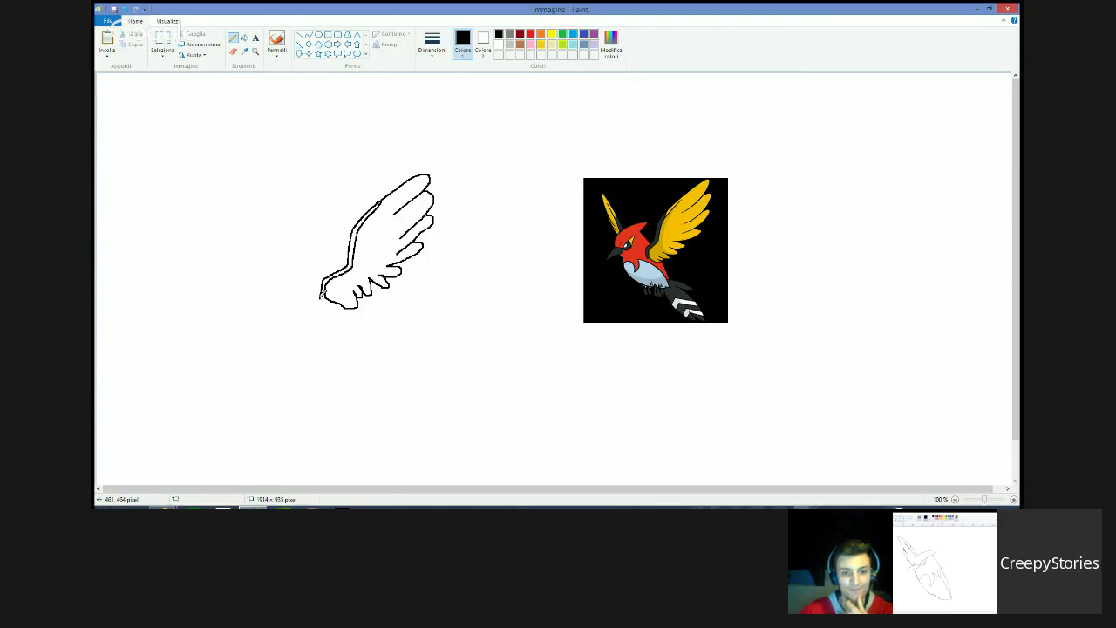
{"action": "left_click_drag", "start_coordinate": [319, 296], "coordinate": [321, 290]}
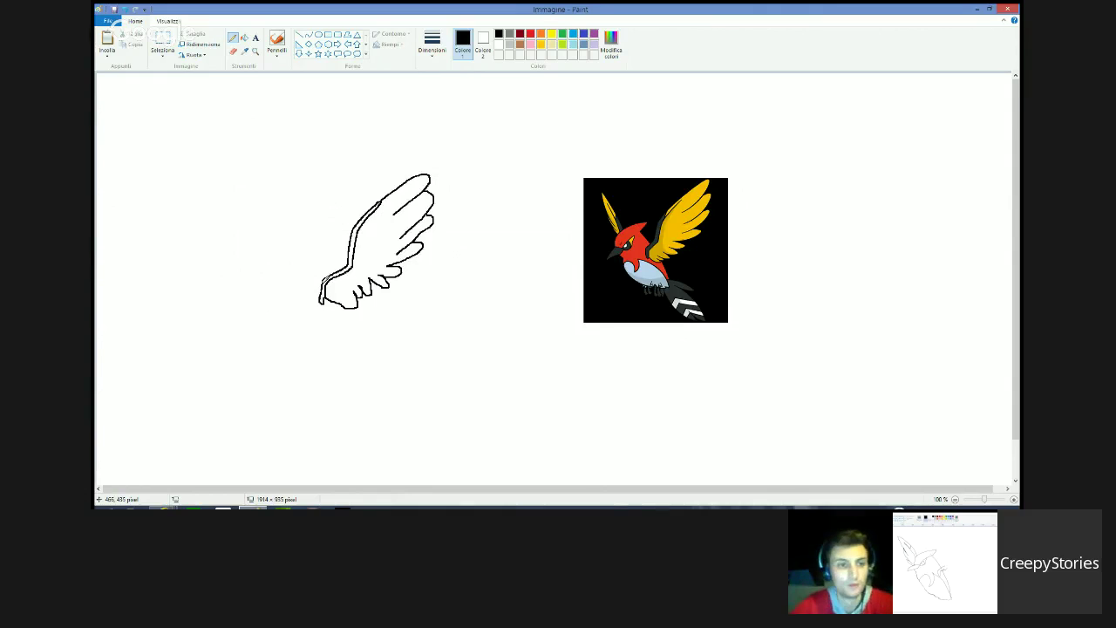
- Outline the bird's crested head and pointed beak in front of the wing, and the belly and back lines meeting behind
{"action": "mouse_move", "coordinate": [323, 283]}
{"action": "left_mouse_down"}
{"action": "mouse_move", "coordinate": [338, 267]}
{"action": "mouse_move", "coordinate": [316, 250]}
{"action": "mouse_move", "coordinate": [317, 231]}
{"action": "mouse_move", "coordinate": [271, 256]}
{"action": "mouse_move", "coordinate": [272, 283]}
{"action": "mouse_move", "coordinate": [255, 282]}
{"action": "mouse_move", "coordinate": [241, 305]}
{"action": "mouse_move", "coordinate": [277, 279]}
{"action": "left_mouse_up"}
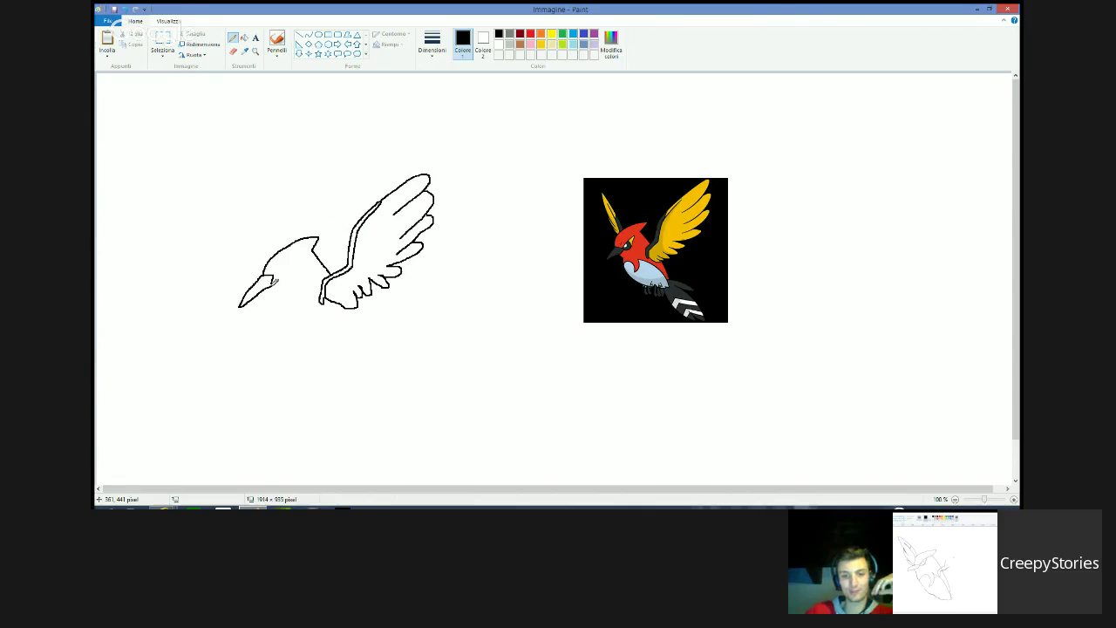
{"action": "mouse_move", "coordinate": [270, 284]}
{"action": "left_mouse_down"}
{"action": "mouse_move", "coordinate": [318, 336]}
{"action": "mouse_move", "coordinate": [398, 355]}
{"action": "left_mouse_up"}
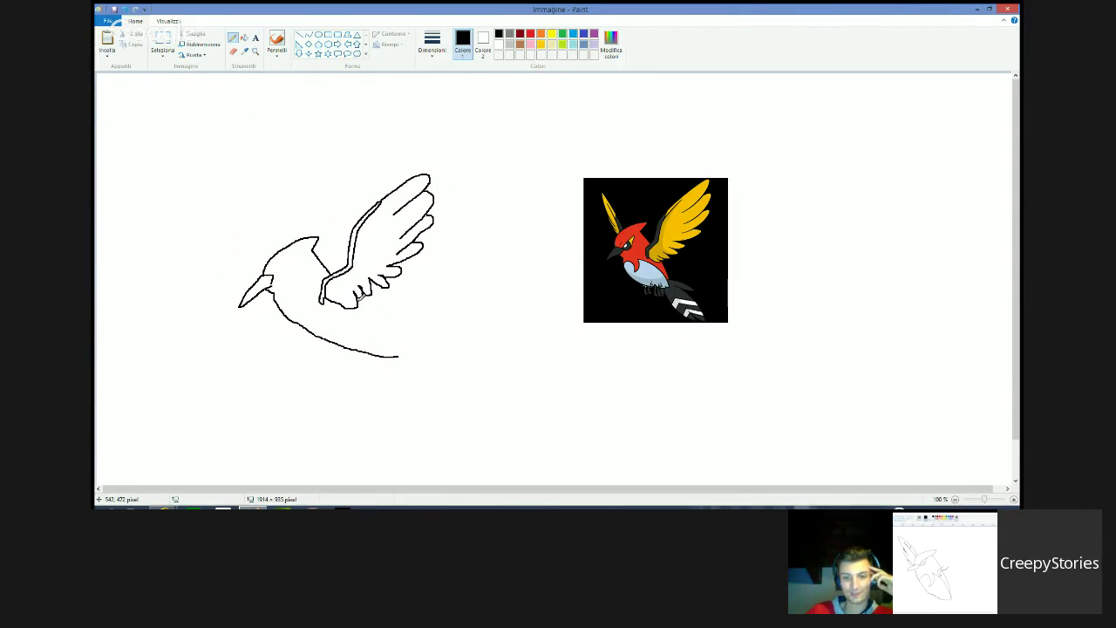
{"action": "left_click_drag", "start_coordinate": [361, 294], "coordinate": [398, 352]}
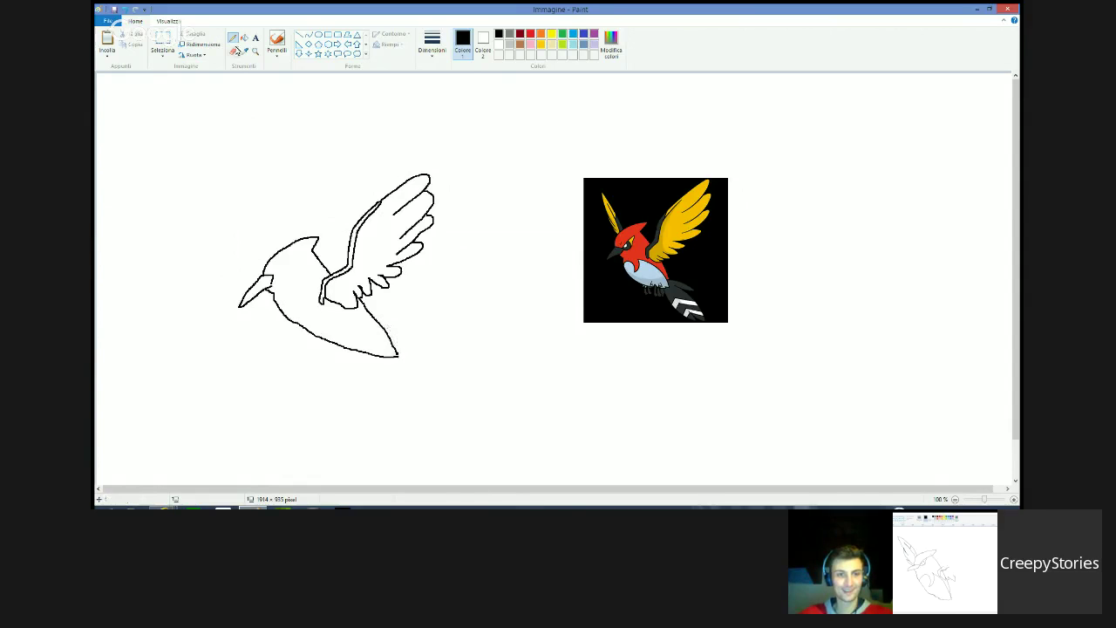
- Erase the belly line and redraw it as a fuller belly, adding the curved chest patch border beneath the wing
{"action": "left_click", "coordinate": [233, 51]}
{"action": "mouse_move", "coordinate": [294, 310]}
{"action": "left_mouse_down"}
{"action": "mouse_move", "coordinate": [333, 355]}
{"action": "mouse_move", "coordinate": [291, 336]}
{"action": "mouse_move", "coordinate": [379, 356]}
{"action": "left_mouse_up"}
{"action": "left_click", "coordinate": [232, 38]}
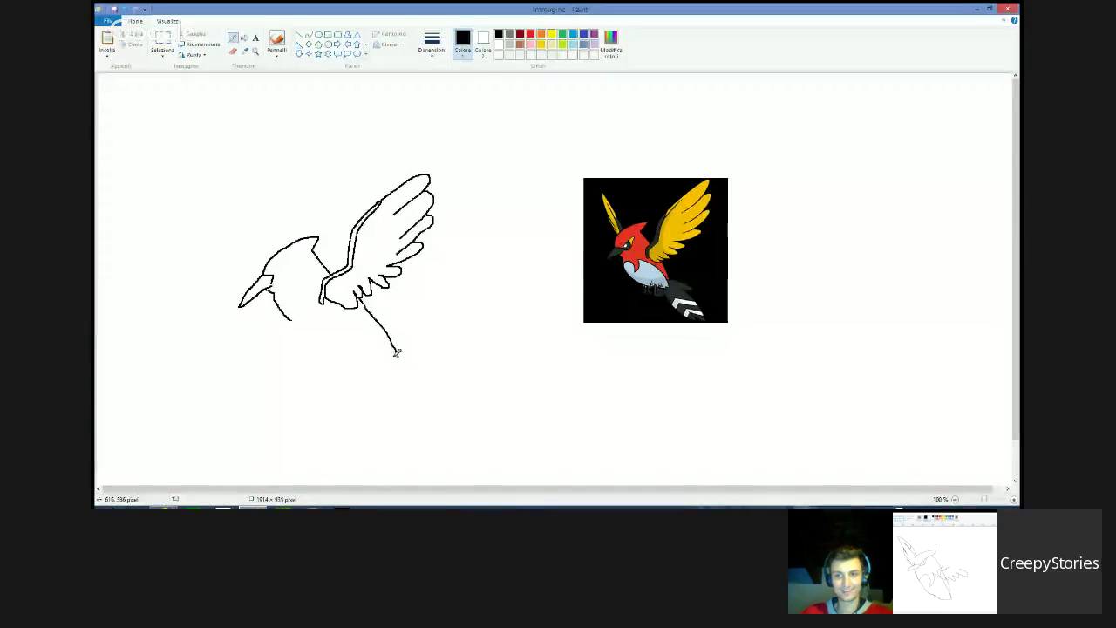
{"action": "mouse_move", "coordinate": [397, 353]}
{"action": "left_mouse_down"}
{"action": "mouse_move", "coordinate": [327, 317]}
{"action": "mouse_move", "coordinate": [322, 332]}
{"action": "left_mouse_up"}
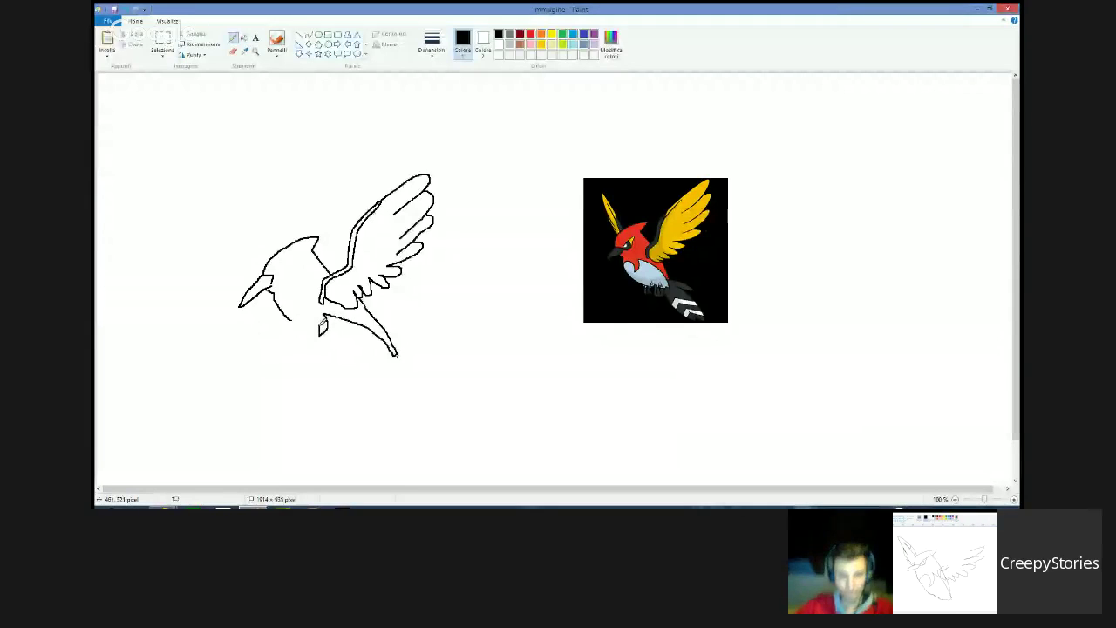
{"action": "left_click_drag", "start_coordinate": [293, 319], "coordinate": [310, 343]}
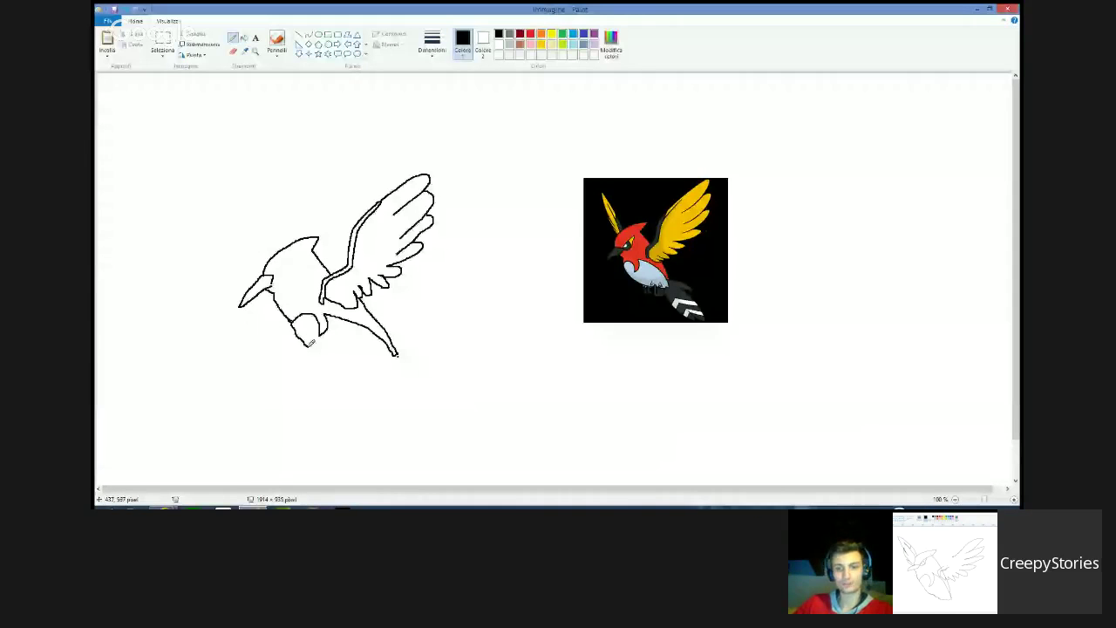
{"action": "left_click_drag", "start_coordinate": [311, 343], "coordinate": [394, 365]}
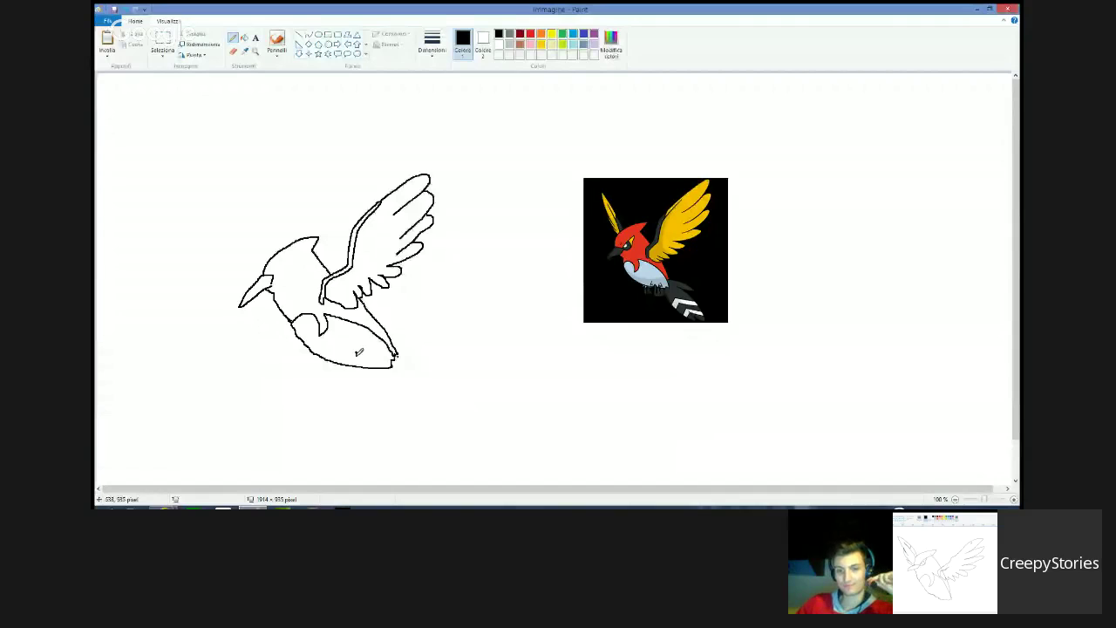
- Draw two small clawed feet along the underside of the belly
{"action": "mouse_move", "coordinate": [367, 360]}
{"action": "left_mouse_down"}
{"action": "mouse_move", "coordinate": [353, 354]}
{"action": "mouse_move", "coordinate": [367, 358]}
{"action": "left_mouse_up"}
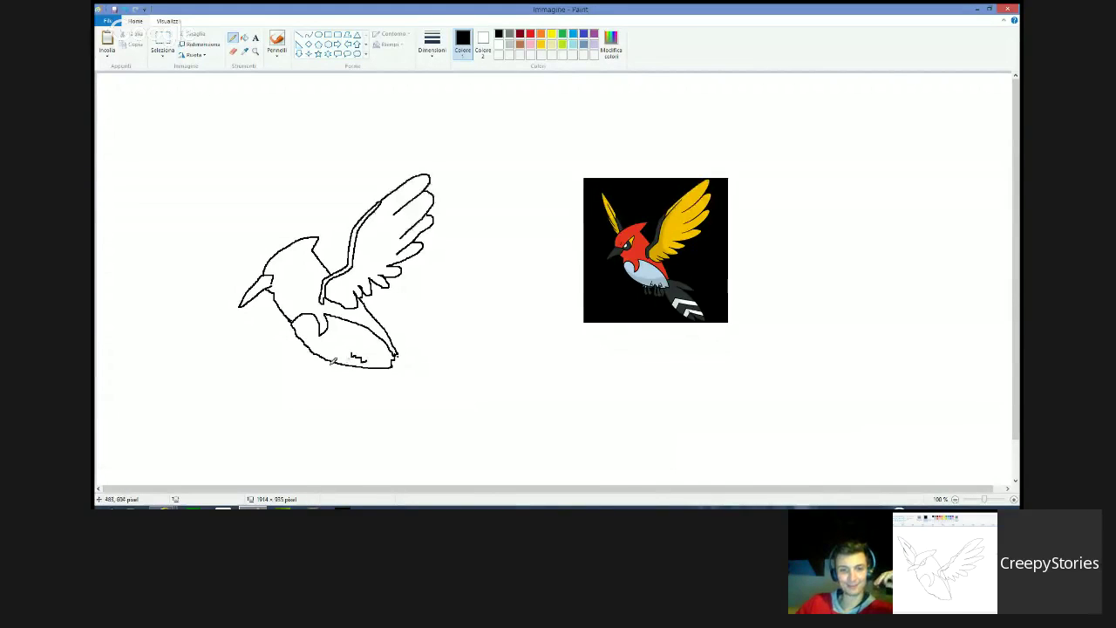
{"action": "mouse_move", "coordinate": [328, 357]}
{"action": "left_mouse_down"}
{"action": "mouse_move", "coordinate": [357, 366]}
{"action": "mouse_move", "coordinate": [363, 352]}
{"action": "mouse_move", "coordinate": [355, 366]}
{"action": "mouse_move", "coordinate": [362, 358]}
{"action": "mouse_move", "coordinate": [371, 370]}
{"action": "left_mouse_up"}
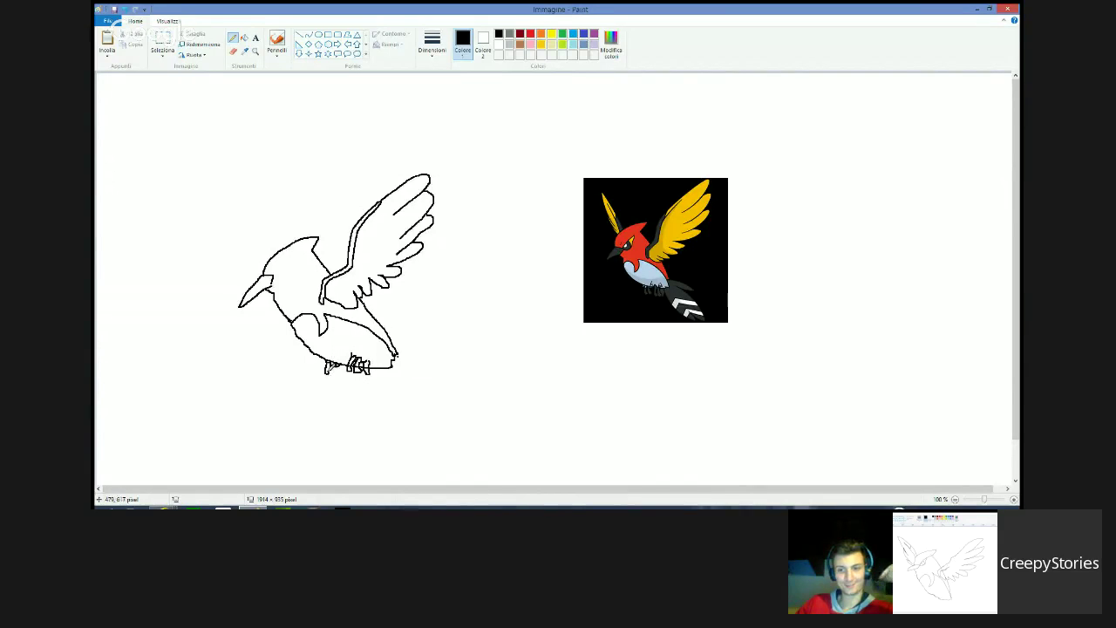
{"action": "left_click_drag", "start_coordinate": [329, 361], "coordinate": [340, 369]}
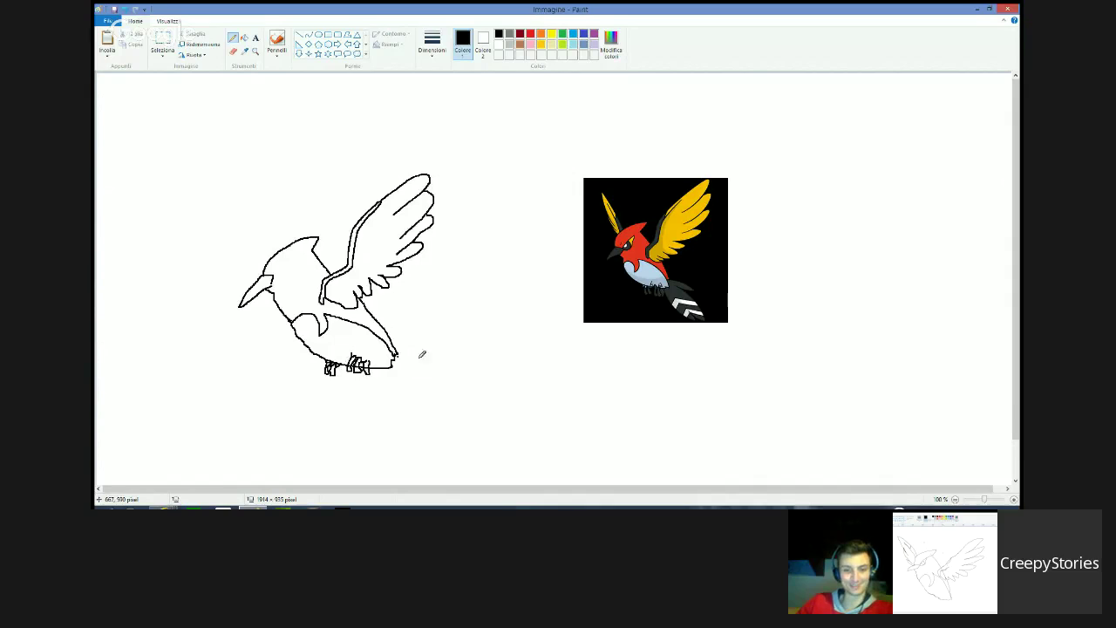
{"action": "mouse_move", "coordinate": [399, 351]}
{"action": "left_mouse_down"}
{"action": "mouse_move", "coordinate": [432, 363]}
{"action": "mouse_move", "coordinate": [409, 359]}
{"action": "mouse_move", "coordinate": [442, 408]}
{"action": "mouse_move", "coordinate": [428, 393]}
{"action": "mouse_move", "coordinate": [429, 363]}
{"action": "left_mouse_up"}
{"action": "left_click", "coordinate": [233, 51]}
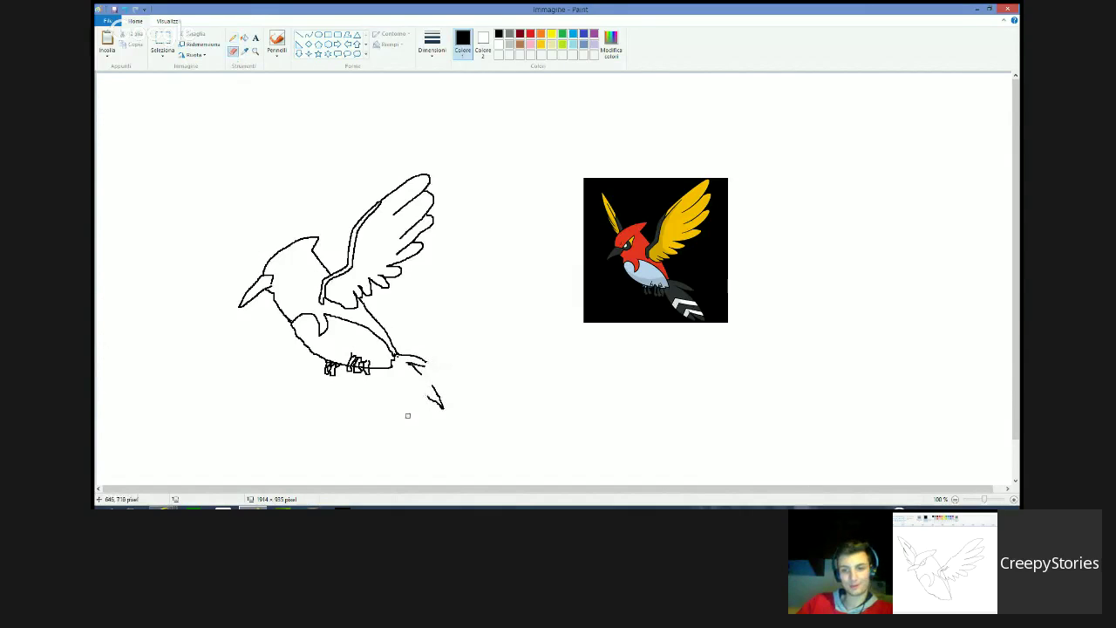
{"action": "left_click_drag", "start_coordinate": [407, 415], "coordinate": [441, 409]}
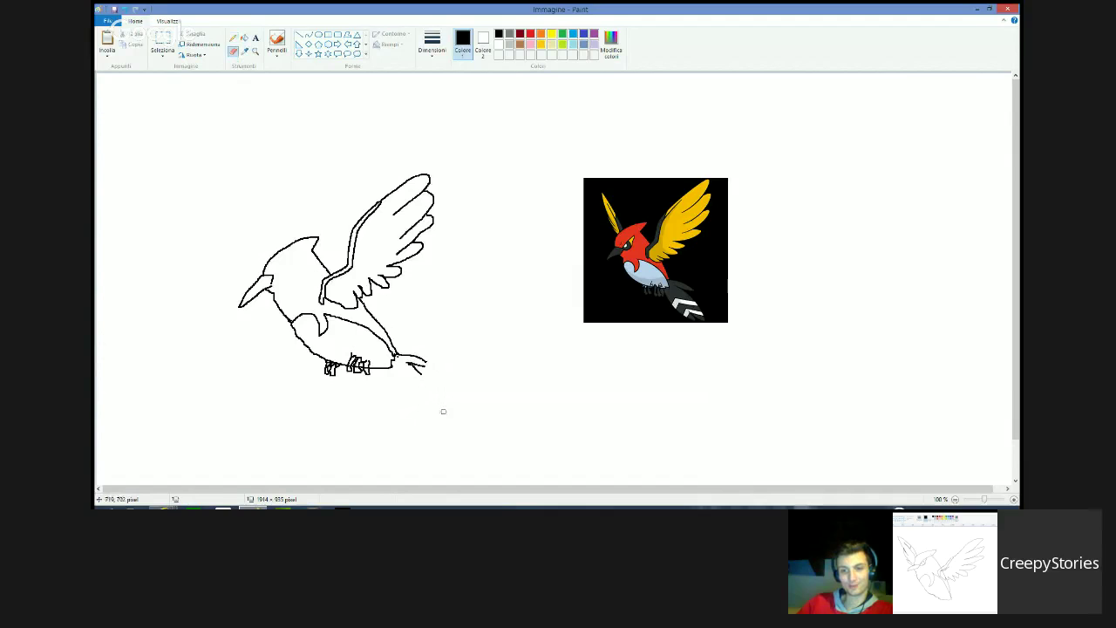
{"action": "left_click_drag", "start_coordinate": [429, 366], "coordinate": [424, 363]}
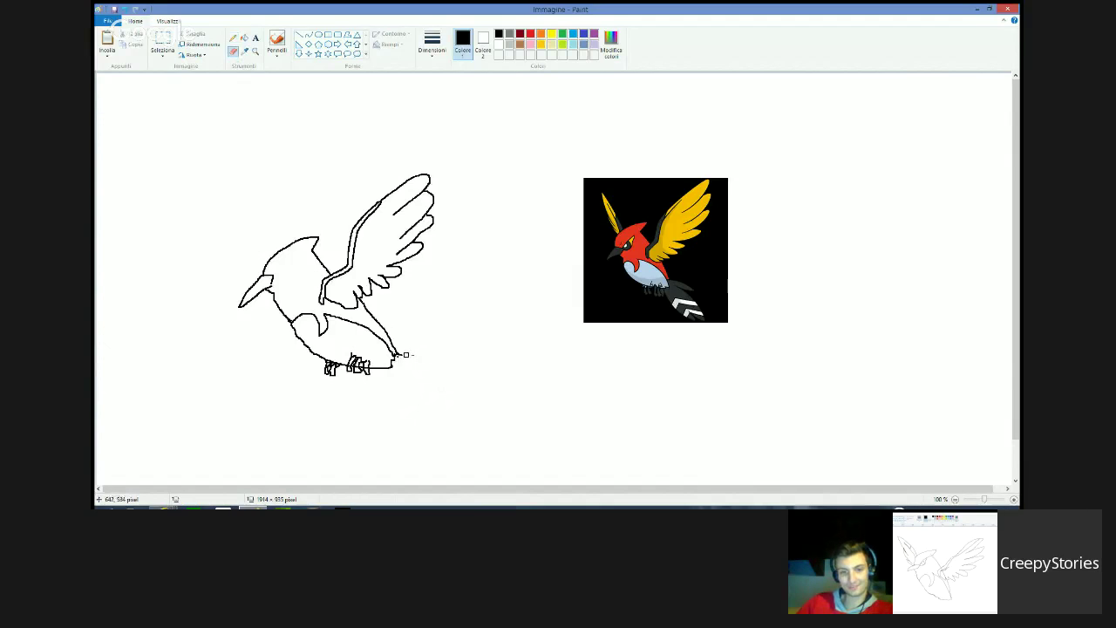
{"action": "left_click", "coordinate": [233, 38]}
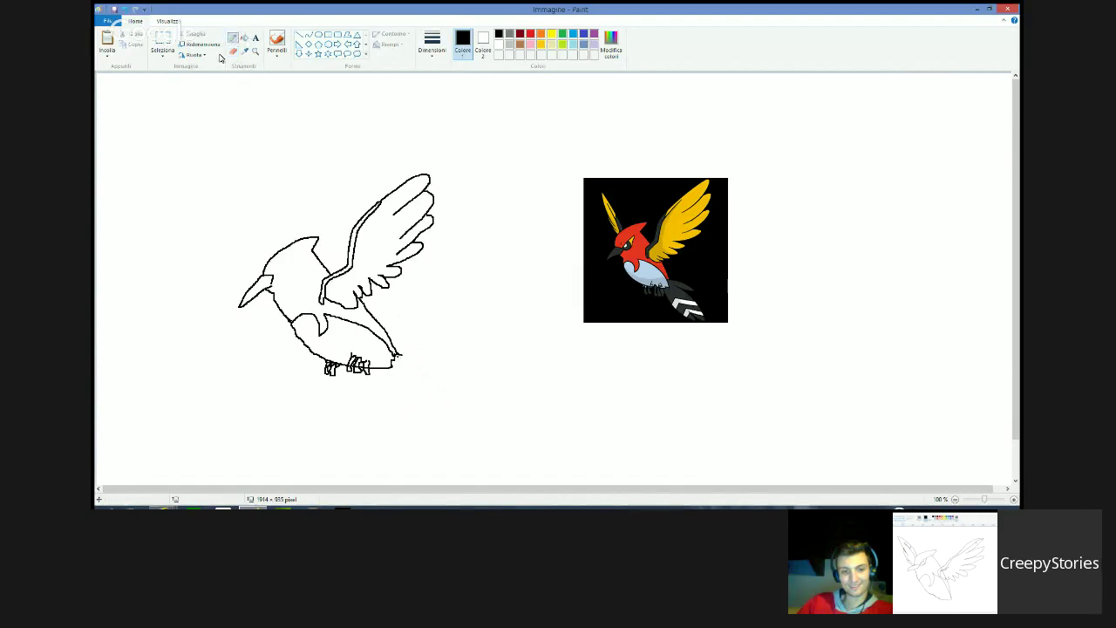
{"action": "mouse_move", "coordinate": [398, 355]}
{"action": "left_mouse_down"}
{"action": "mouse_move", "coordinate": [428, 361]}
{"action": "mouse_move", "coordinate": [408, 368]}
{"action": "mouse_move", "coordinate": [441, 393]}
{"action": "mouse_move", "coordinate": [449, 415]}
{"action": "mouse_move", "coordinate": [423, 407]}
{"action": "mouse_move", "coordinate": [394, 356]}
{"action": "left_mouse_up"}
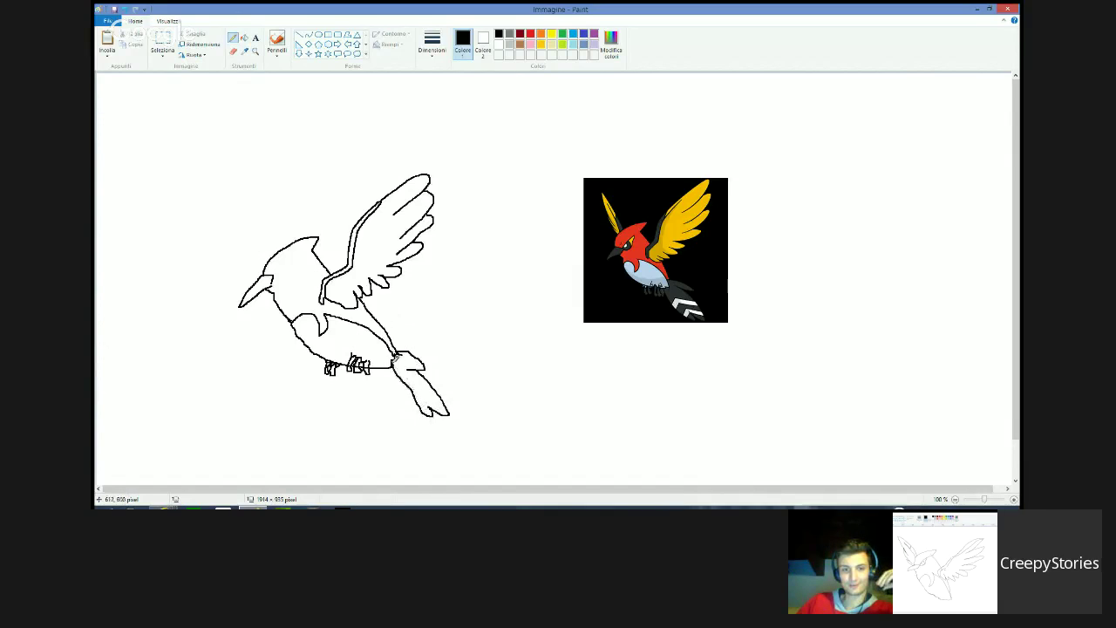
{"action": "left_click", "coordinate": [233, 51]}
{"action": "mouse_move", "coordinate": [416, 429]}
{"action": "left_mouse_down"}
{"action": "mouse_move", "coordinate": [383, 454]}
{"action": "mouse_move", "coordinate": [414, 407]}
{"action": "mouse_move", "coordinate": [436, 411]}
{"action": "mouse_move", "coordinate": [445, 379]}
{"action": "mouse_move", "coordinate": [422, 405]}
{"action": "mouse_move", "coordinate": [434, 401]}
{"action": "mouse_move", "coordinate": [382, 415]}
{"action": "mouse_move", "coordinate": [394, 368]}
{"action": "mouse_move", "coordinate": [416, 399]}
{"action": "mouse_move", "coordinate": [421, 358]}
{"action": "mouse_move", "coordinate": [408, 376]}
{"action": "mouse_move", "coordinate": [423, 349]}
{"action": "mouse_move", "coordinate": [438, 352]}
{"action": "mouse_move", "coordinate": [416, 364]}
{"action": "mouse_move", "coordinate": [432, 338]}
{"action": "mouse_move", "coordinate": [443, 392]}
{"action": "left_mouse_up"}
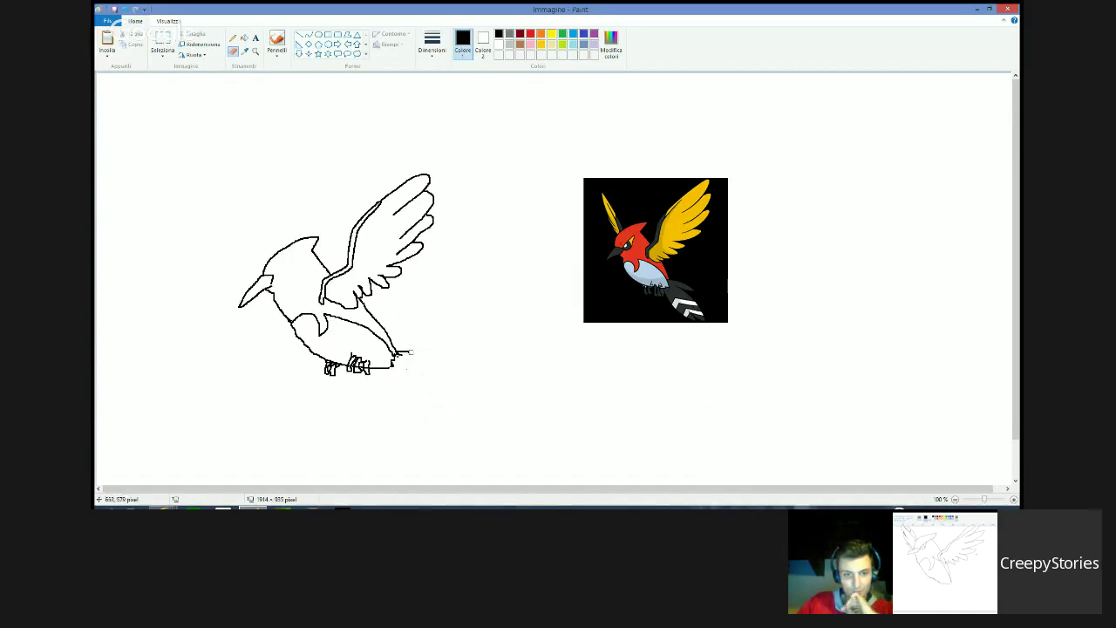
{"action": "left_click_drag", "start_coordinate": [408, 353], "coordinate": [399, 353]}
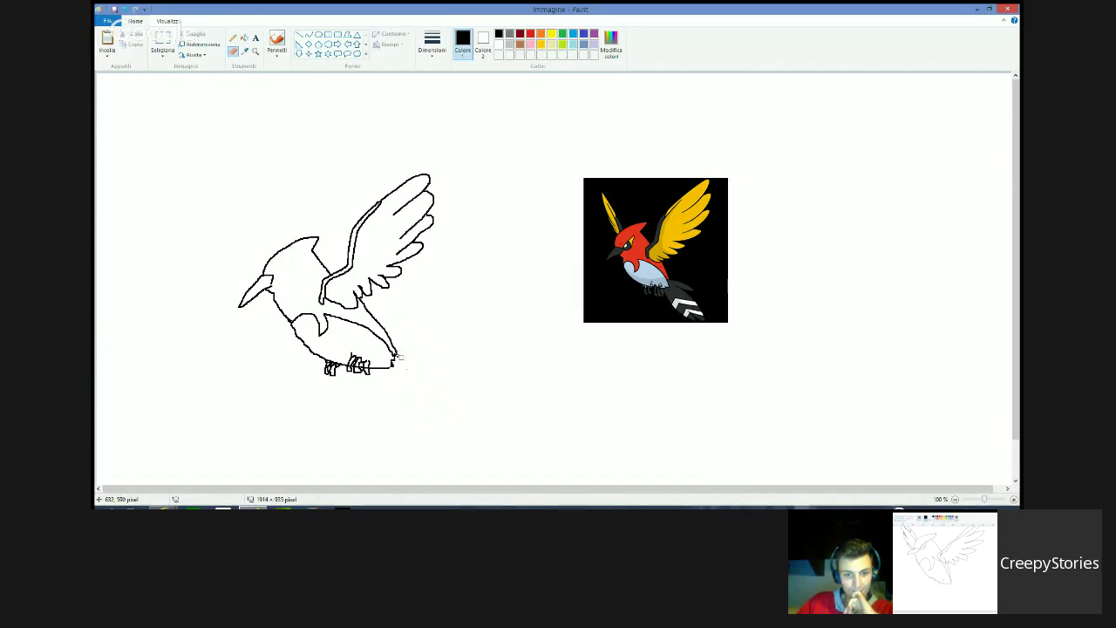
- Draw the bird's tail in black pencil behind the body, with a short upper feather, a notched tip and two chevron stripes
{"action": "left_click", "coordinate": [232, 37]}
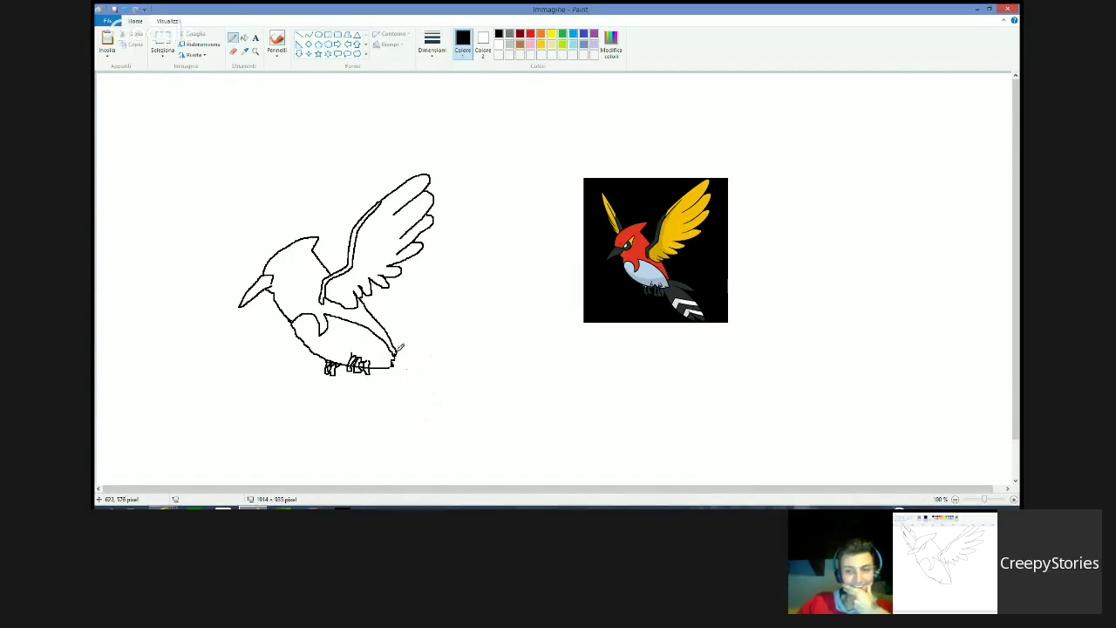
{"action": "mouse_move", "coordinate": [400, 348]}
{"action": "left_mouse_down"}
{"action": "mouse_move", "coordinate": [430, 348]}
{"action": "mouse_move", "coordinate": [406, 354]}
{"action": "mouse_move", "coordinate": [429, 355]}
{"action": "mouse_move", "coordinate": [459, 382]}
{"action": "mouse_move", "coordinate": [462, 403]}
{"action": "mouse_move", "coordinate": [440, 391]}
{"action": "mouse_move", "coordinate": [436, 406]}
{"action": "mouse_move", "coordinate": [395, 365]}
{"action": "left_mouse_up"}
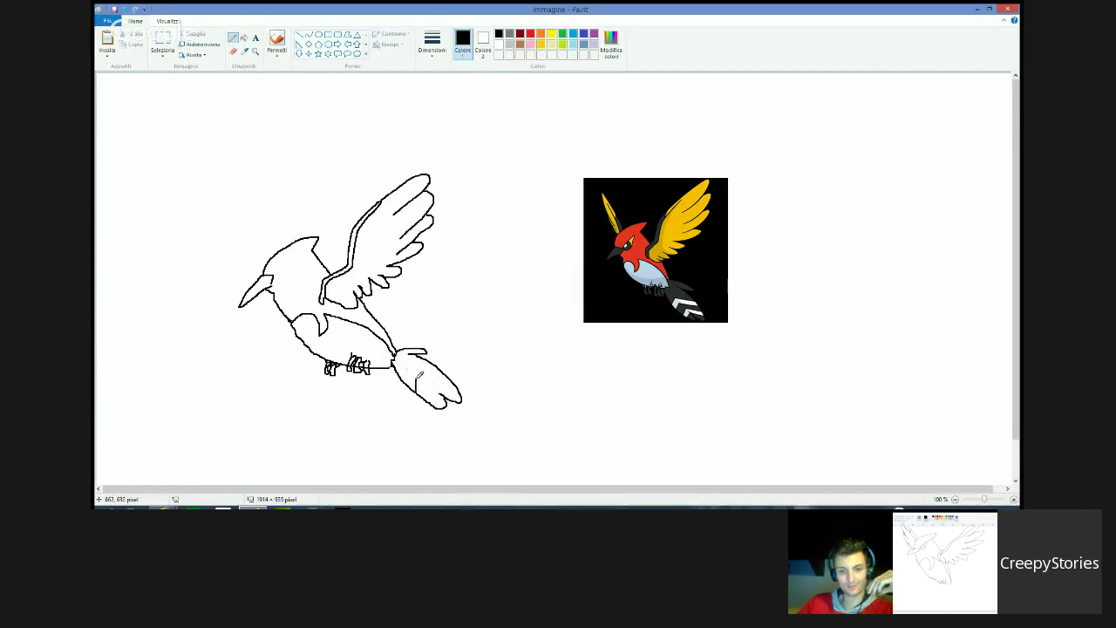
{"action": "mouse_move", "coordinate": [420, 375]}
{"action": "left_mouse_down"}
{"action": "mouse_move", "coordinate": [447, 368]}
{"action": "mouse_move", "coordinate": [425, 395]}
{"action": "mouse_move", "coordinate": [440, 373]}
{"action": "mouse_move", "coordinate": [450, 375]}
{"action": "mouse_move", "coordinate": [441, 403]}
{"action": "mouse_move", "coordinate": [446, 388]}
{"action": "left_mouse_up"}
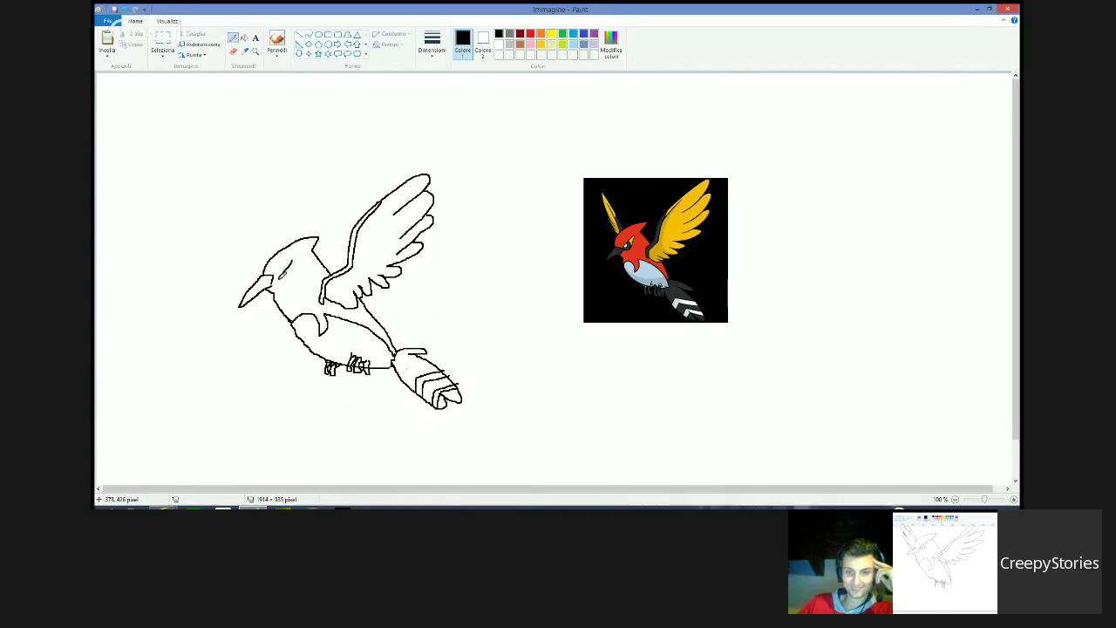
- Draw the frowning eye with its pupil on the head, and a smaller feathered far wing with a narrow front band behind it
{"action": "mouse_move", "coordinate": [279, 277]}
{"action": "left_mouse_down"}
{"action": "mouse_move", "coordinate": [293, 275]}
{"action": "mouse_move", "coordinate": [299, 255]}
{"action": "left_mouse_up"}
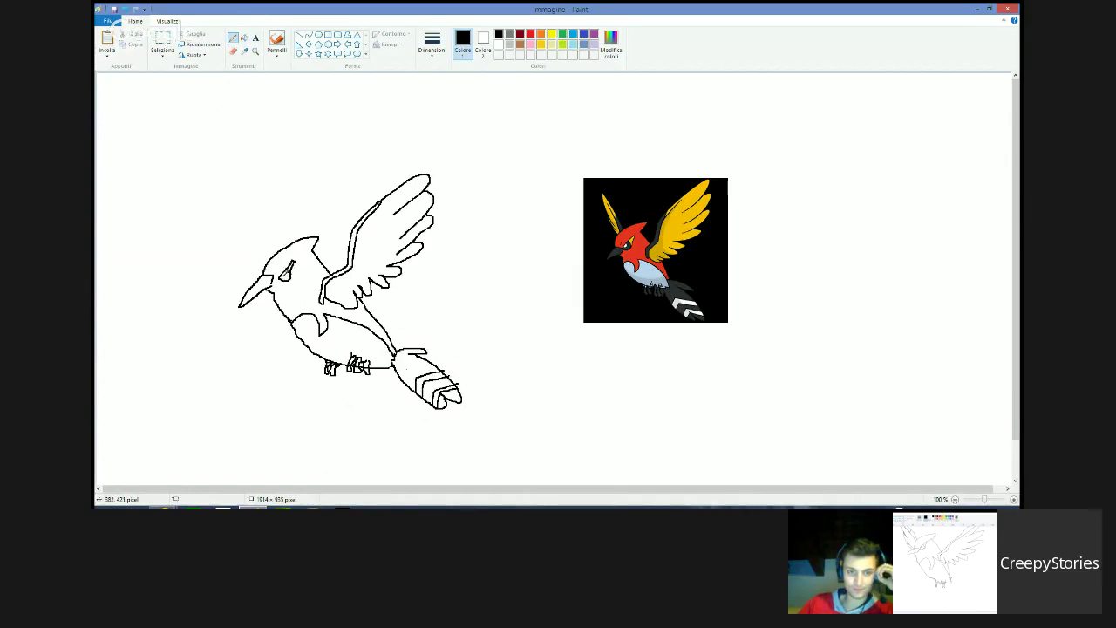
{"action": "left_click_drag", "start_coordinate": [290, 268], "coordinate": [285, 277]}
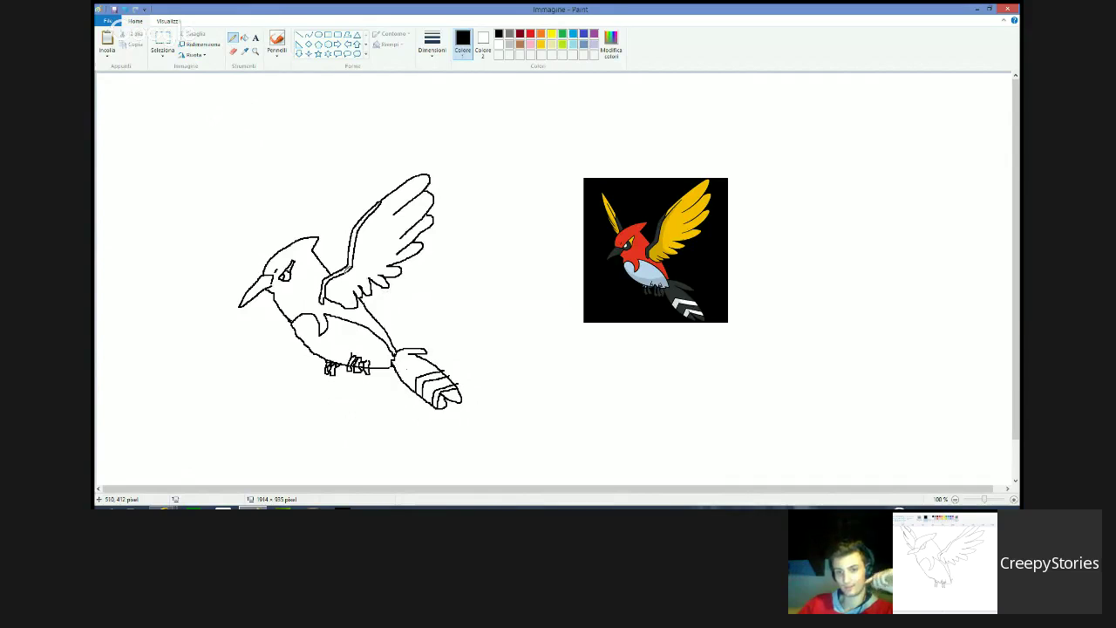
{"action": "mouse_move", "coordinate": [284, 248]}
{"action": "left_mouse_down"}
{"action": "mouse_move", "coordinate": [252, 183]}
{"action": "mouse_move", "coordinate": [252, 225]}
{"action": "left_mouse_up"}
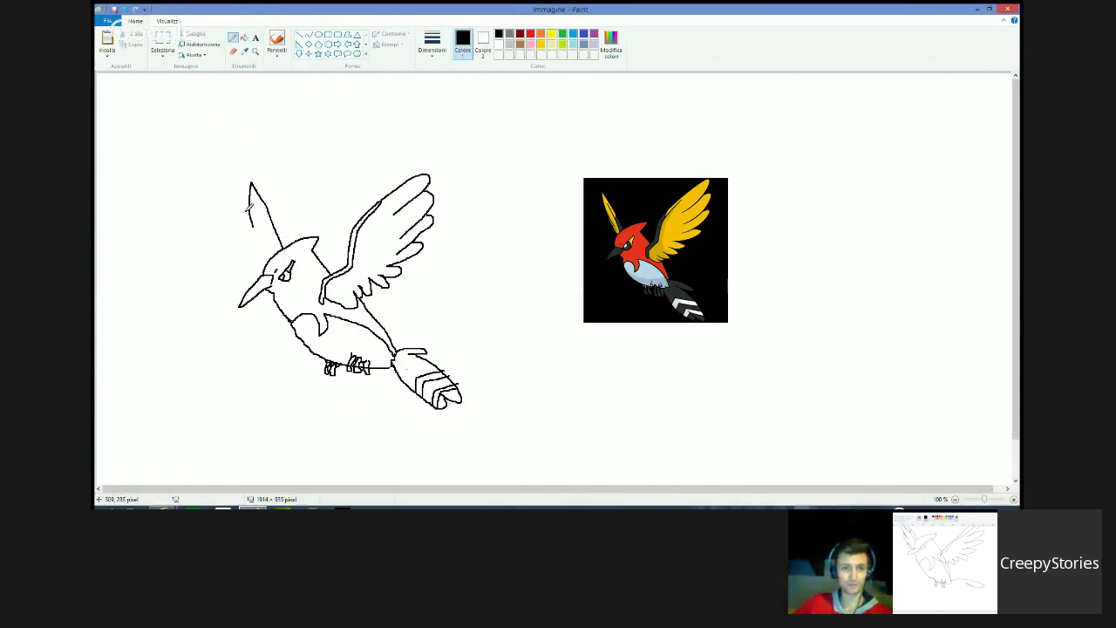
{"action": "mouse_move", "coordinate": [251, 205]}
{"action": "left_mouse_down"}
{"action": "mouse_move", "coordinate": [245, 228]}
{"action": "mouse_move", "coordinate": [265, 247]}
{"action": "left_mouse_up"}
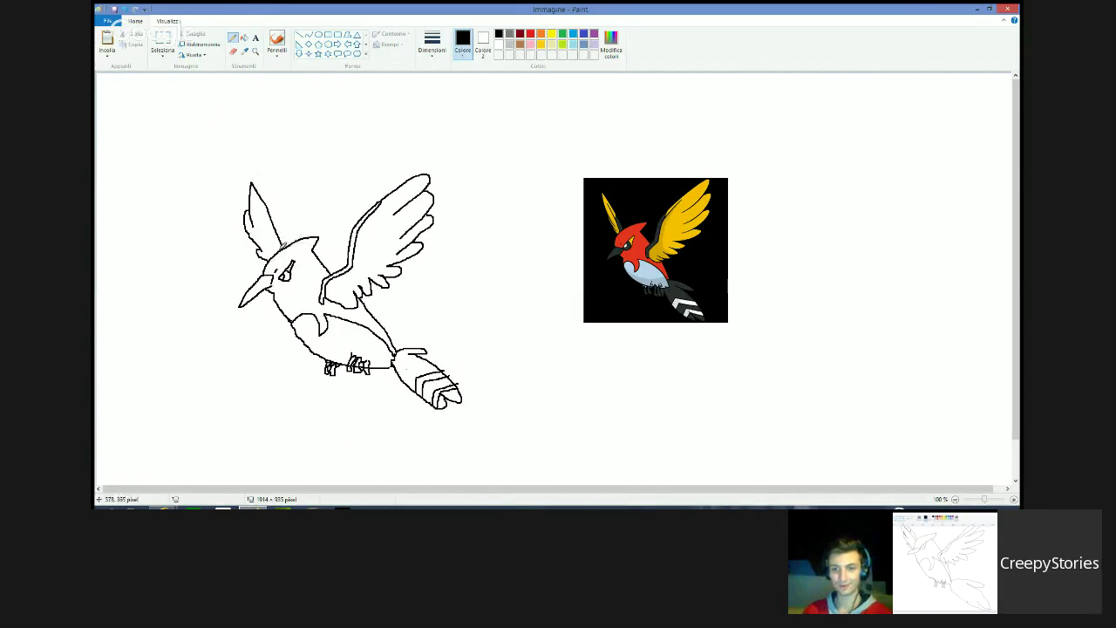
{"action": "left_click_drag", "start_coordinate": [281, 246], "coordinate": [266, 211]}
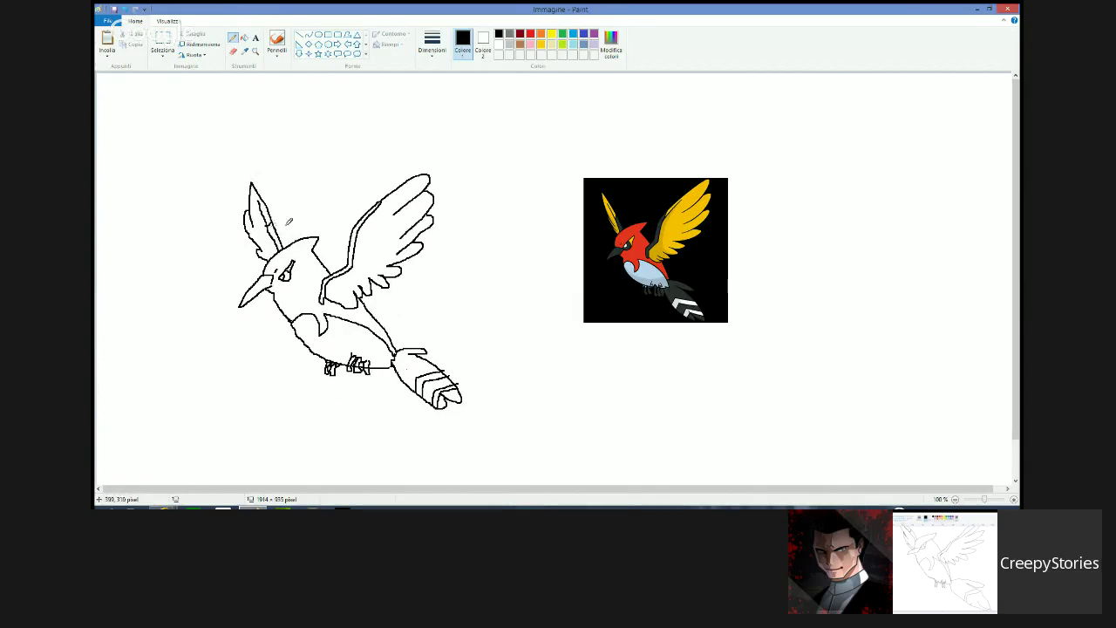
- Fill the narrow front bands of both wings with black
{"action": "left_click", "coordinate": [245, 39]}
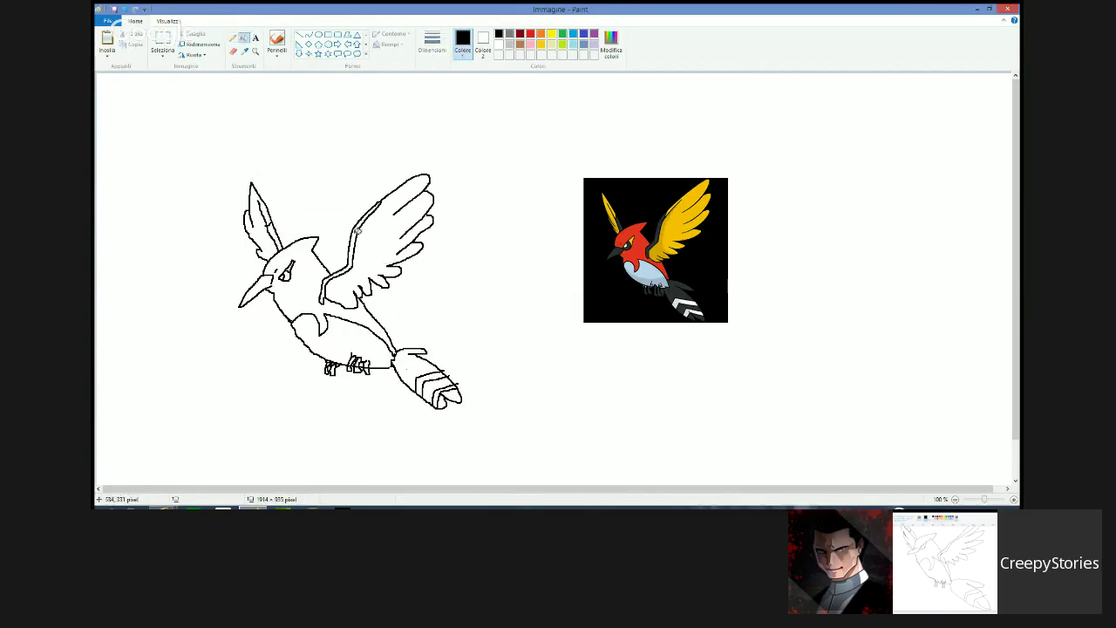
{"action": "left_click", "coordinate": [357, 229]}
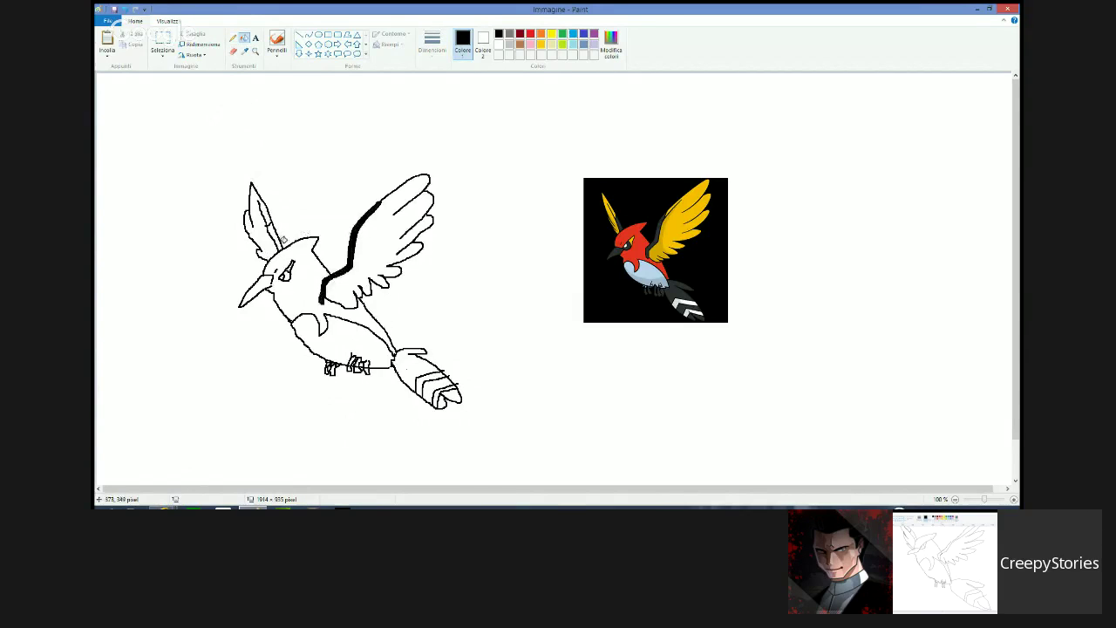
{"action": "left_click", "coordinate": [272, 235]}
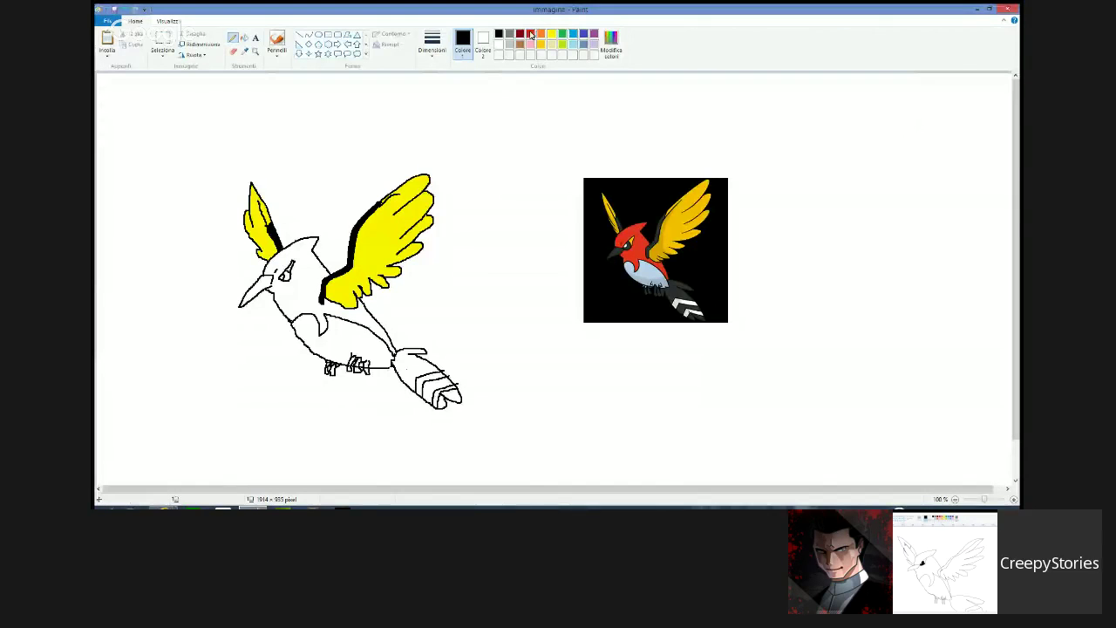
- Define a slightly lighter custom red with RGB 255, 36, 36 as the drawing colour
{"action": "left_click", "coordinate": [531, 33]}
{"action": "left_click", "coordinate": [613, 43]}
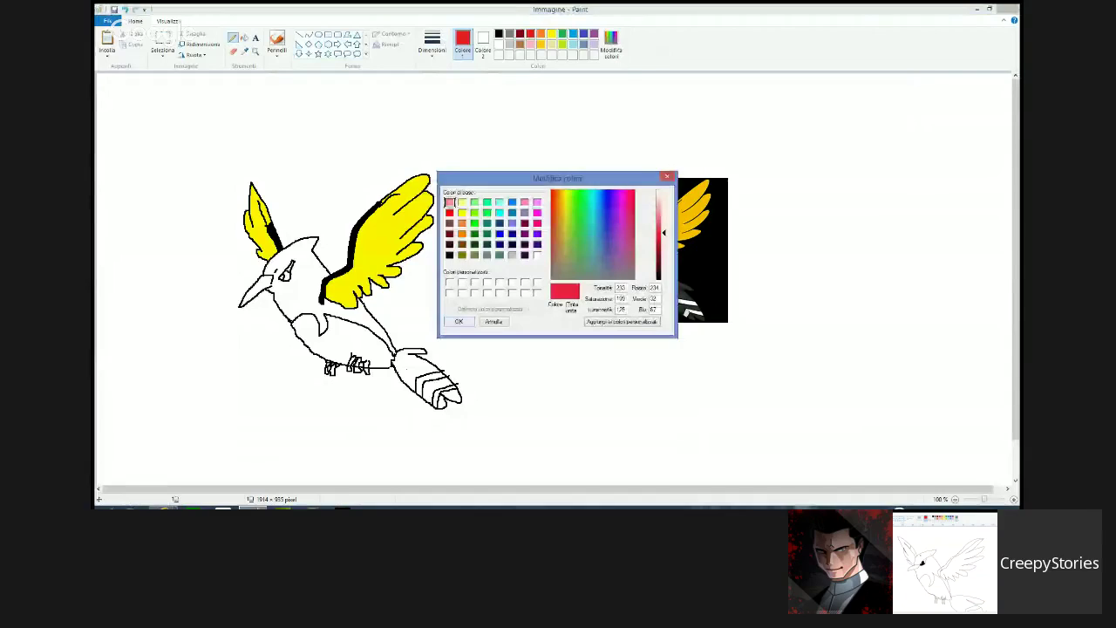
{"action": "left_click", "coordinate": [450, 212]}
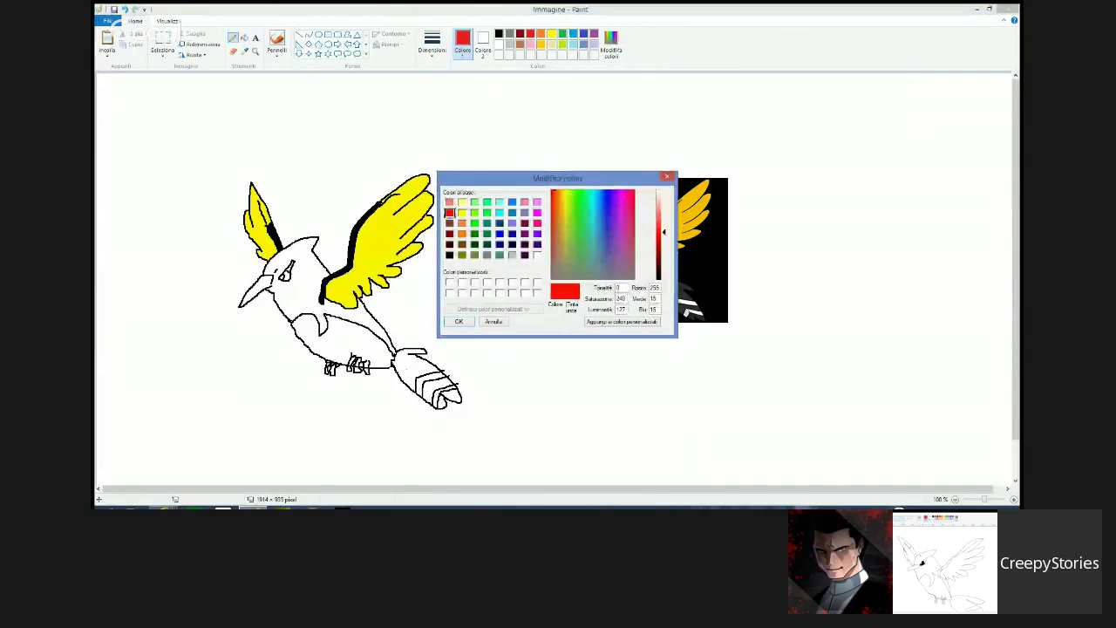
{"action": "left_click_drag", "start_coordinate": [660, 231], "coordinate": [659, 228]}
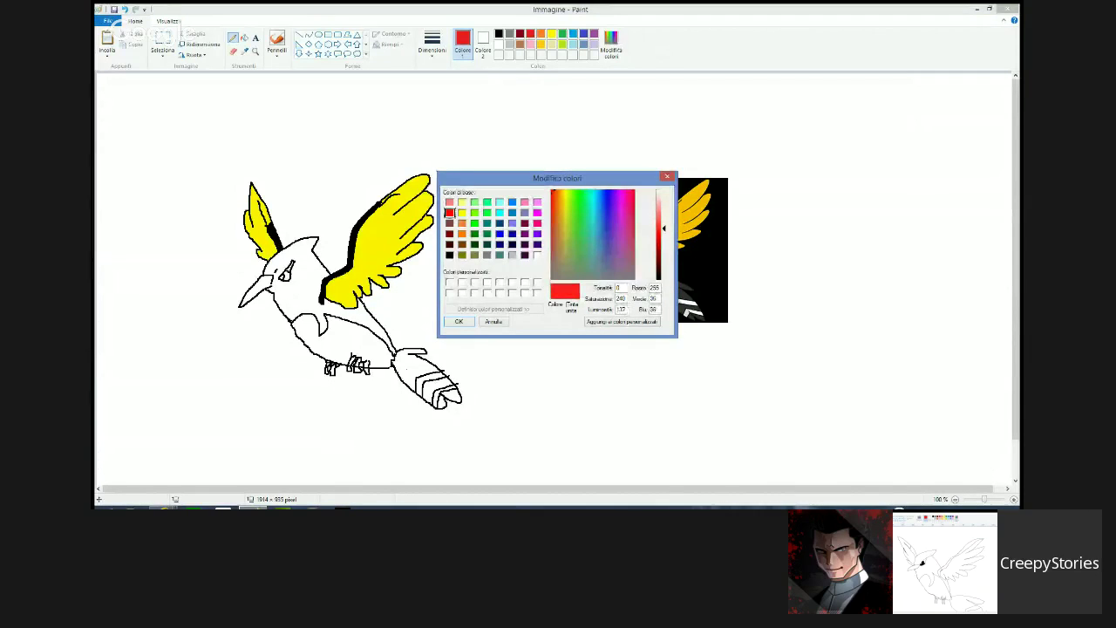
{"action": "left_click", "coordinate": [462, 320]}
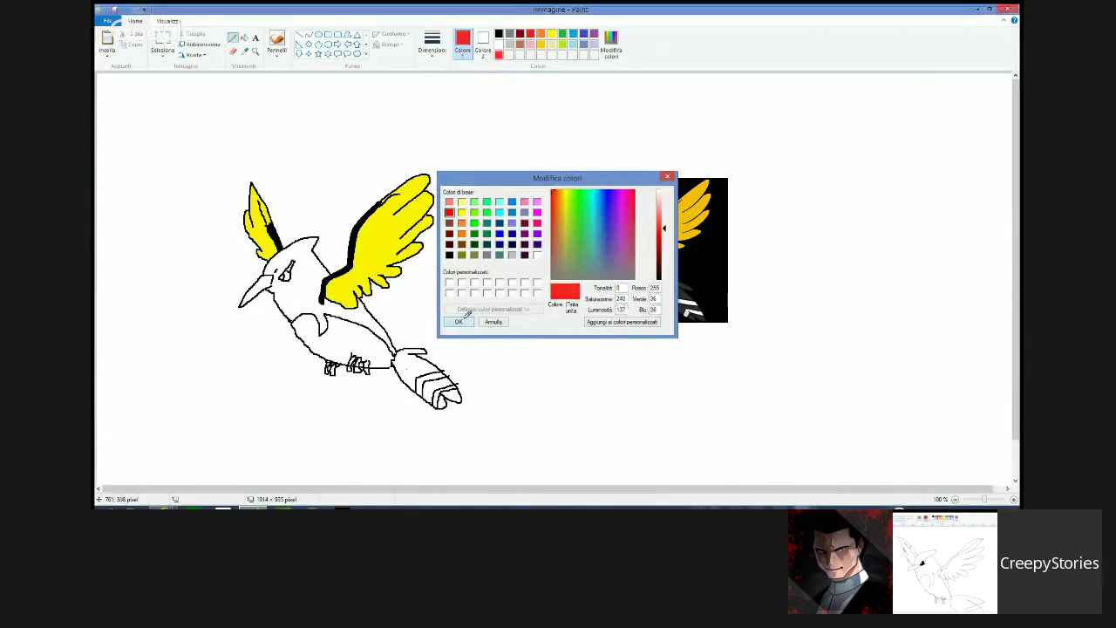
{"action": "left_click", "coordinate": [244, 40]}
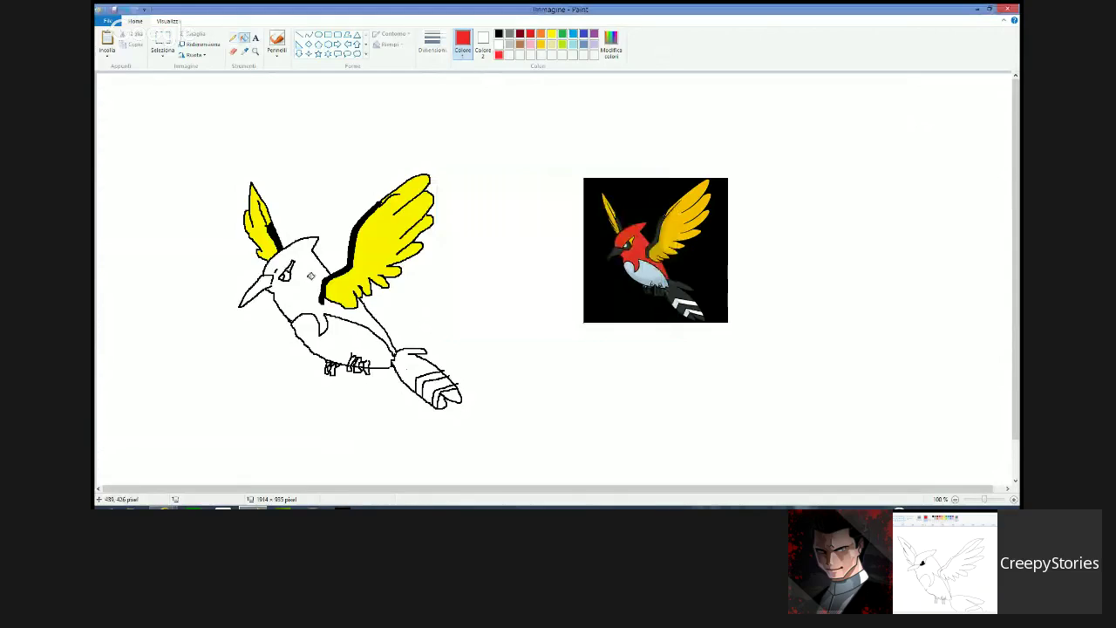
{"action": "left_click", "coordinate": [311, 276]}
{"action": "left_click", "coordinate": [128, 12]}
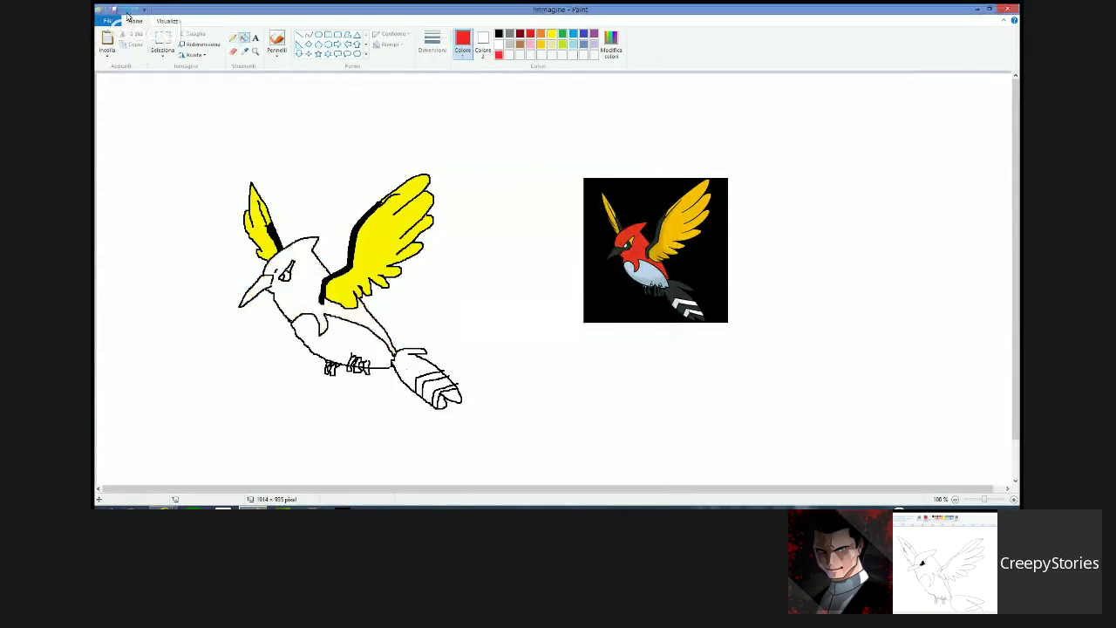
- Close the outline beside the beak in black pencil, and fill the bird's head and back with the custom red
{"action": "left_click", "coordinate": [232, 38]}
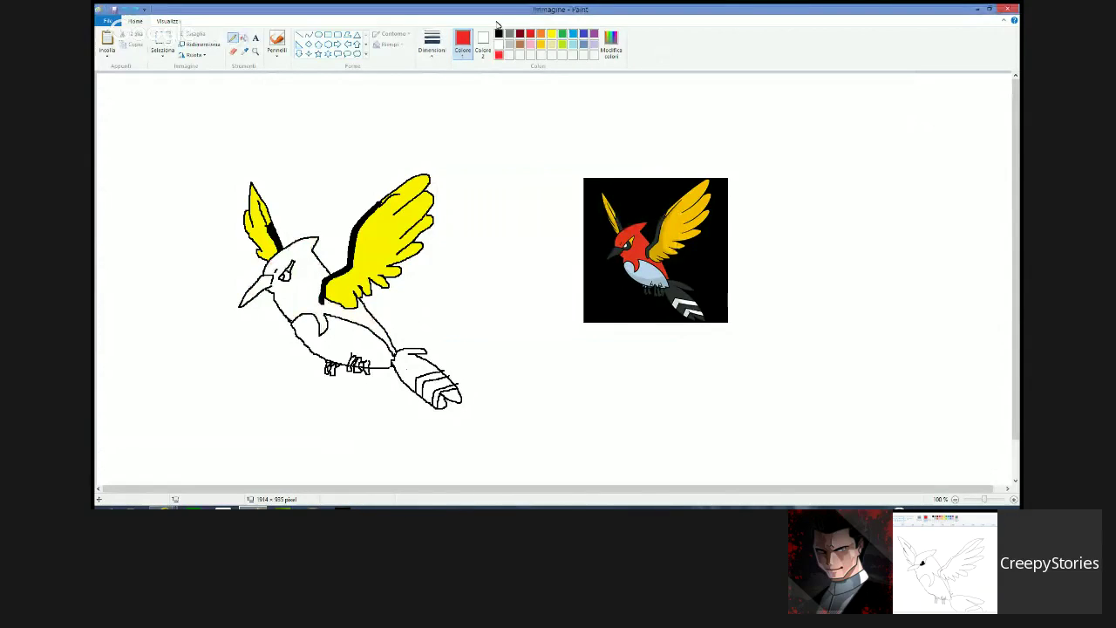
{"action": "left_click", "coordinate": [498, 33]}
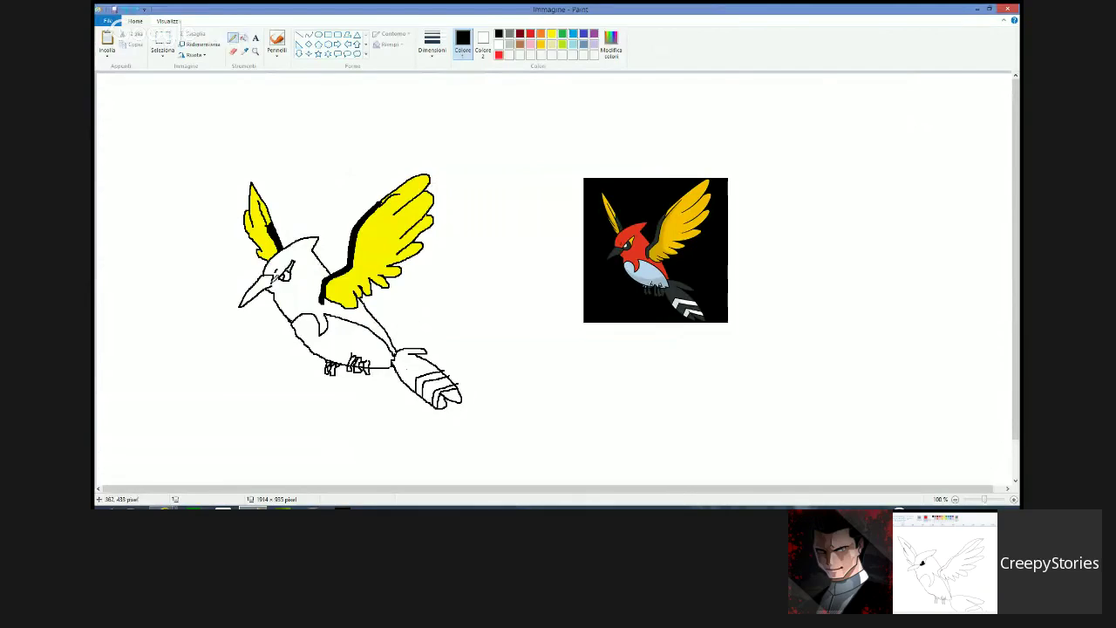
{"action": "left_click", "coordinate": [499, 55]}
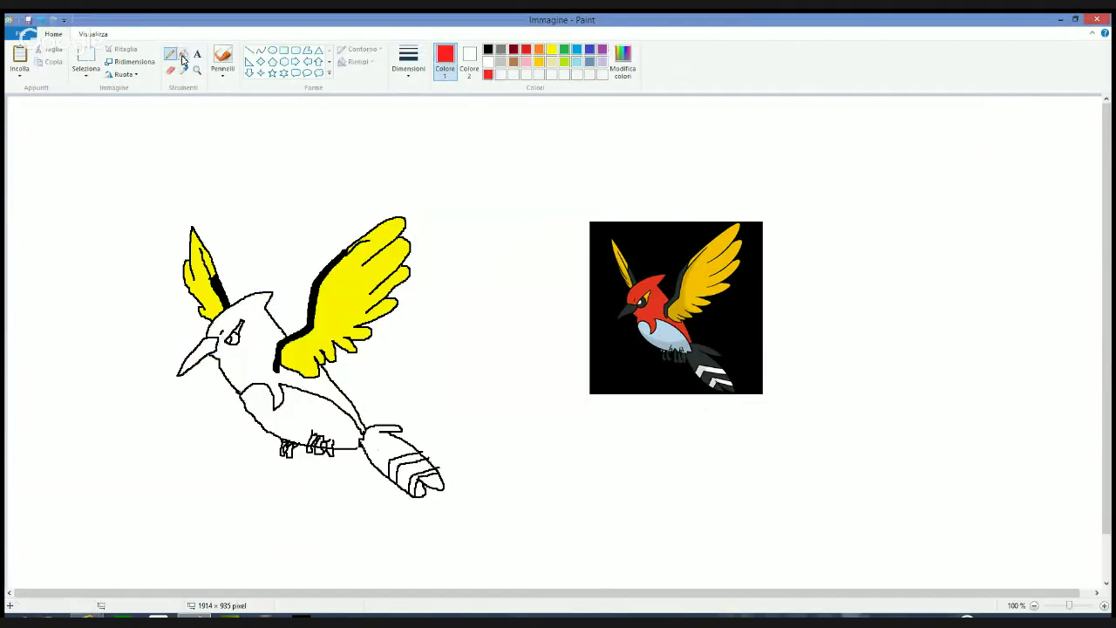
{"action": "left_click", "coordinate": [184, 54]}
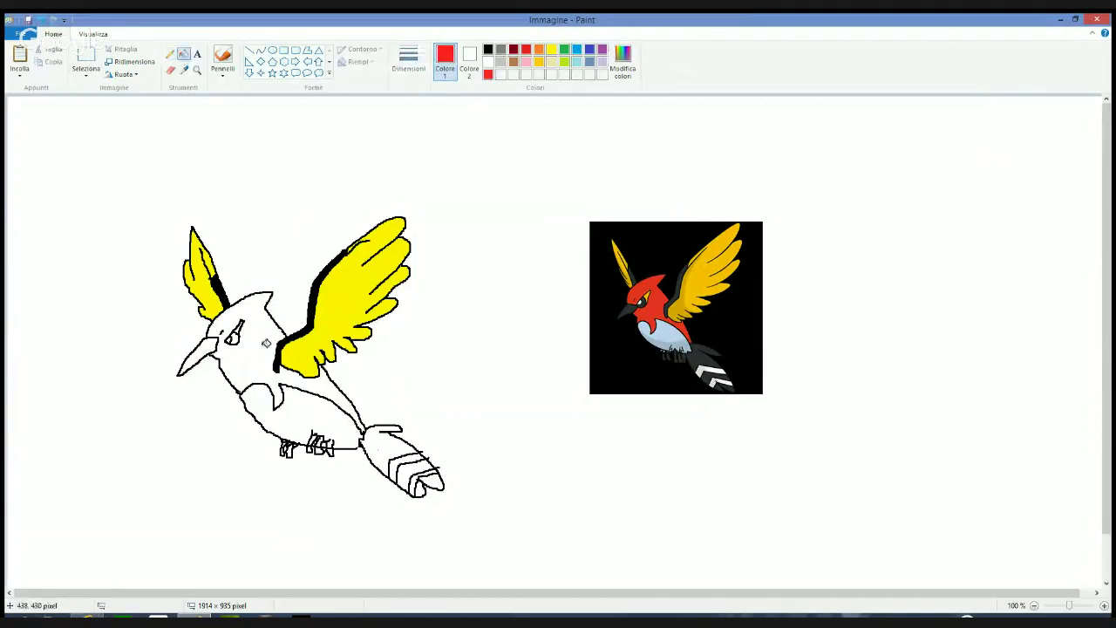
{"action": "left_click", "coordinate": [264, 342]}
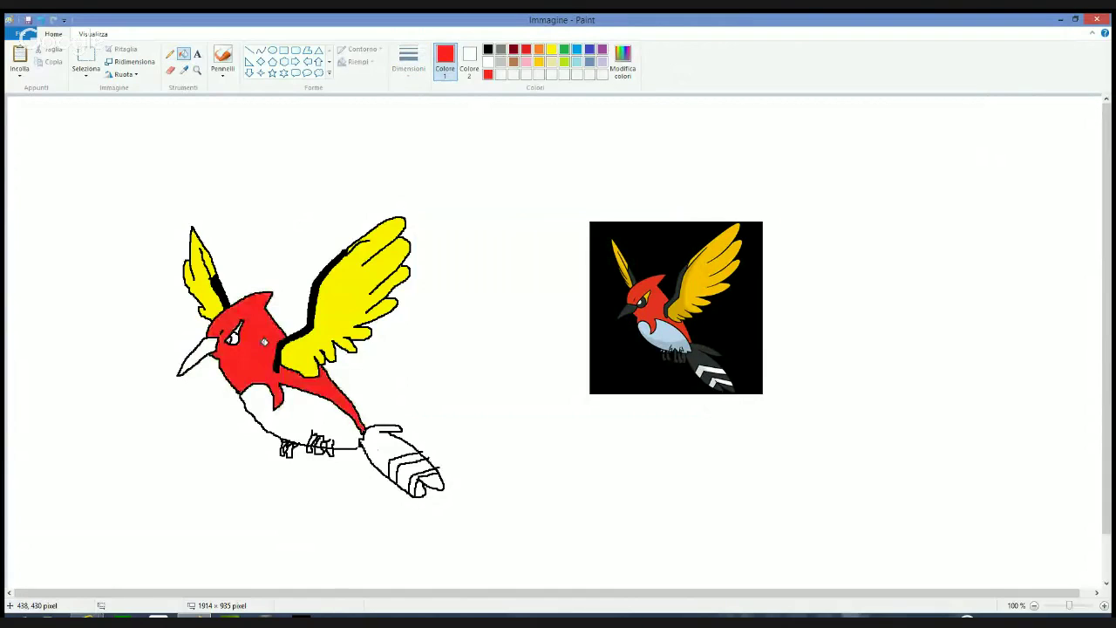
{"action": "left_click", "coordinate": [488, 49]}
{"action": "left_click", "coordinate": [203, 358]}
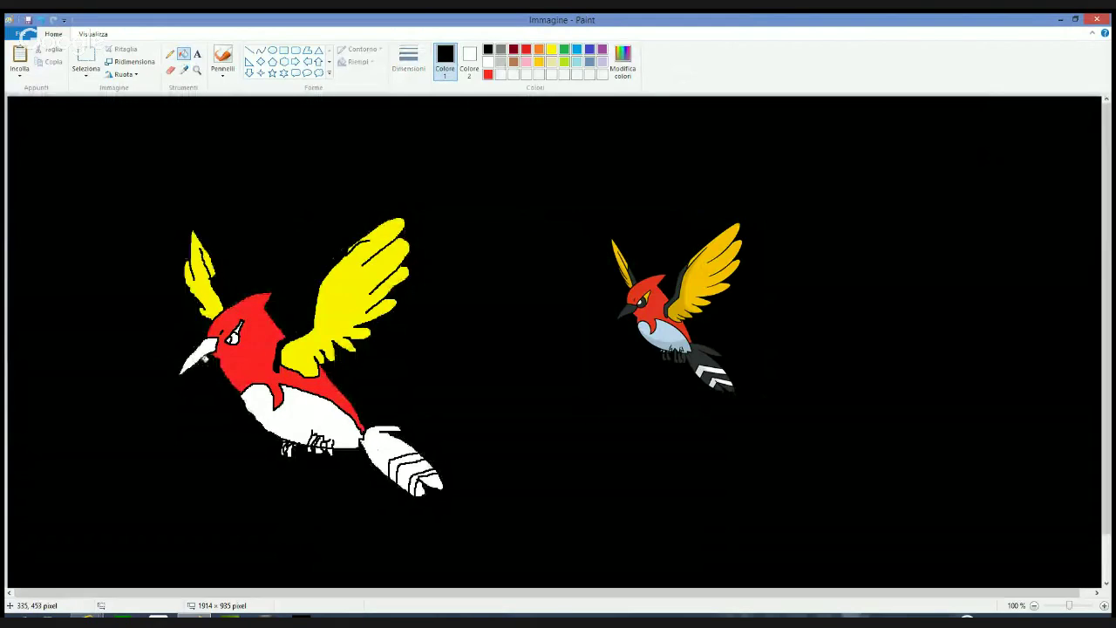
{"action": "key", "text": "ctrl+z"}
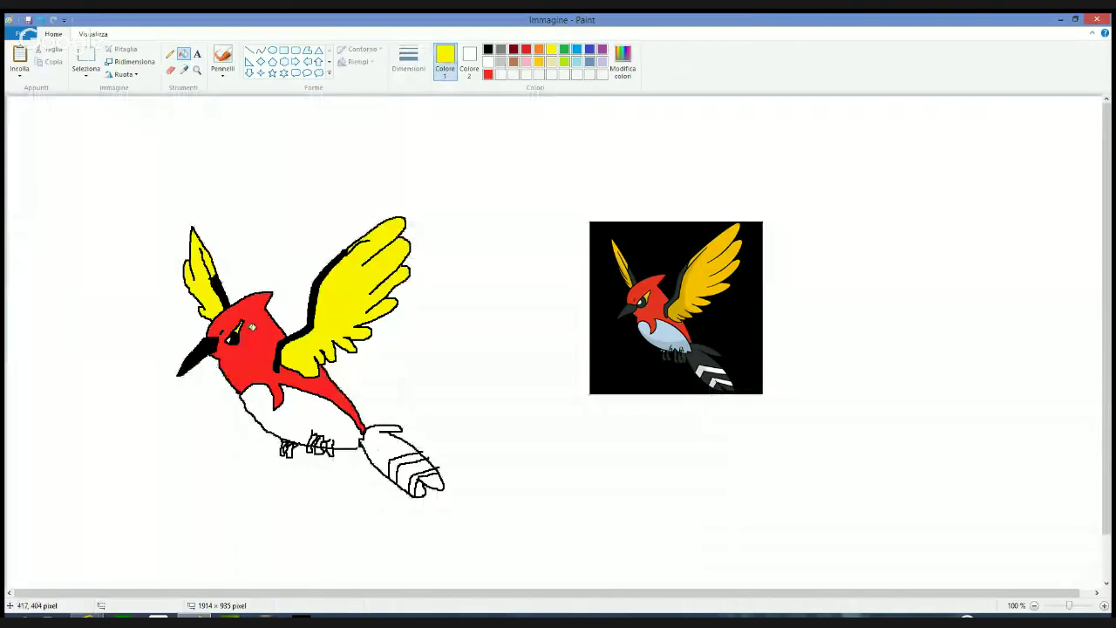
- Fill the tail, its upper feather and the notched tip with black, leaving the two chevron stripes white
{"action": "left_click", "coordinate": [388, 441]}
{"action": "left_click", "coordinate": [414, 475]}
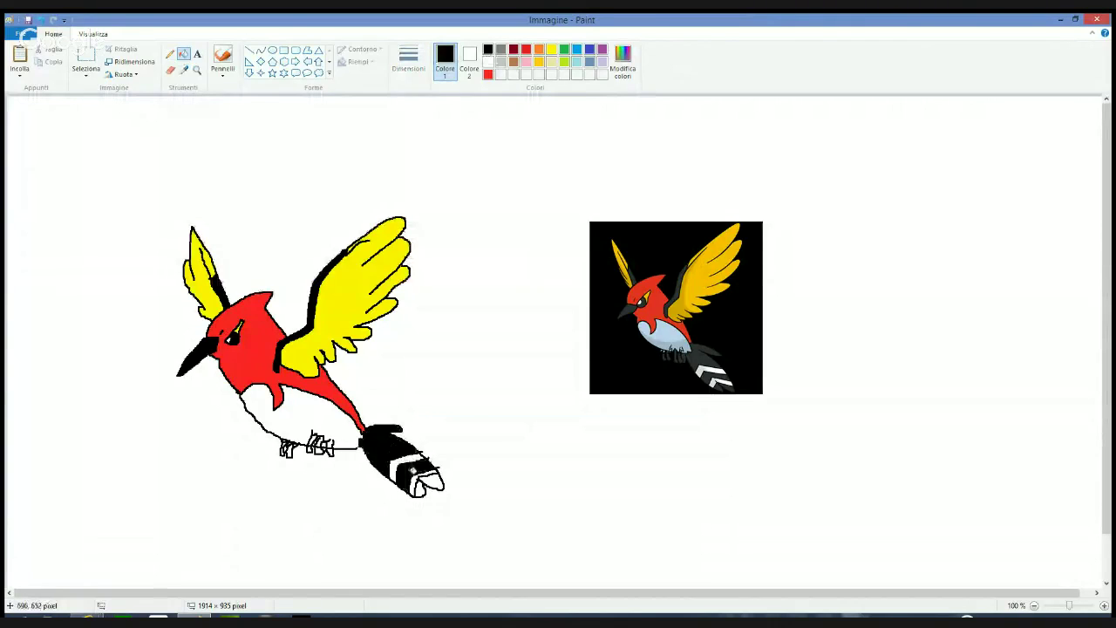
{"action": "left_click", "coordinate": [425, 476]}
{"action": "left_click", "coordinate": [438, 480]}
{"action": "left_click", "coordinate": [418, 495]}
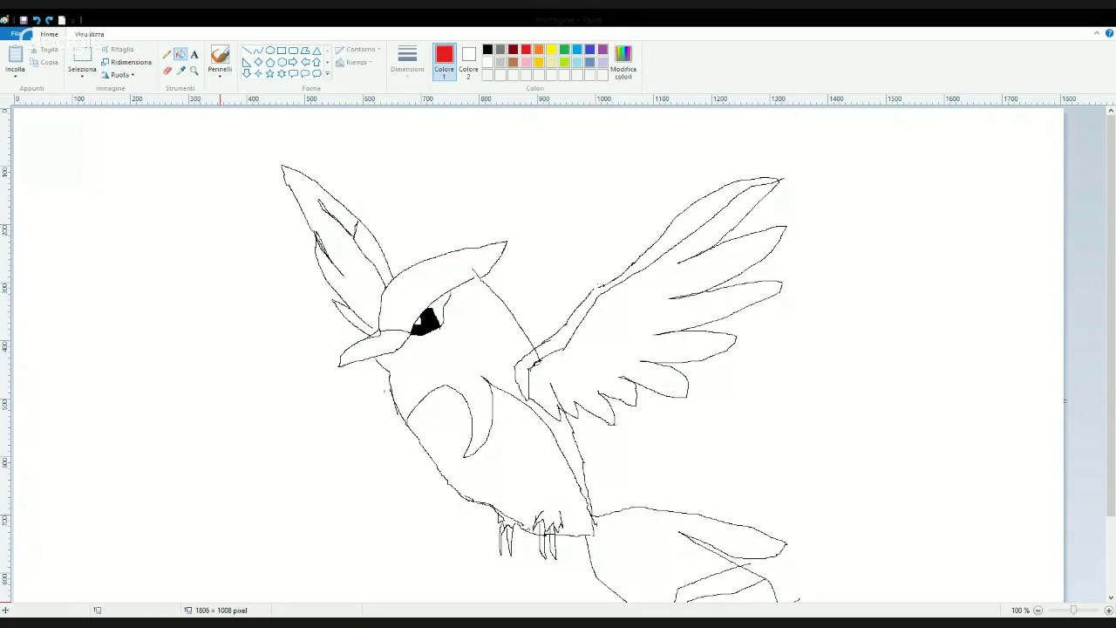
{"action": "scroll", "coordinate": [453, 418], "scroll_direction": "down", "scroll_amount": 2}
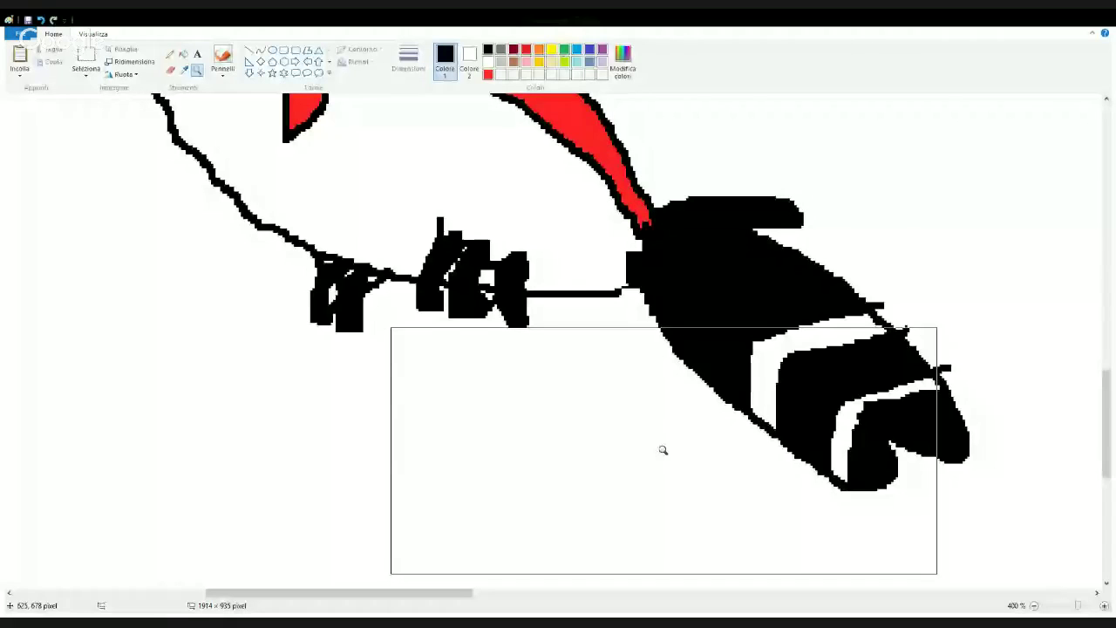
{"action": "left_click", "coordinate": [663, 448]}
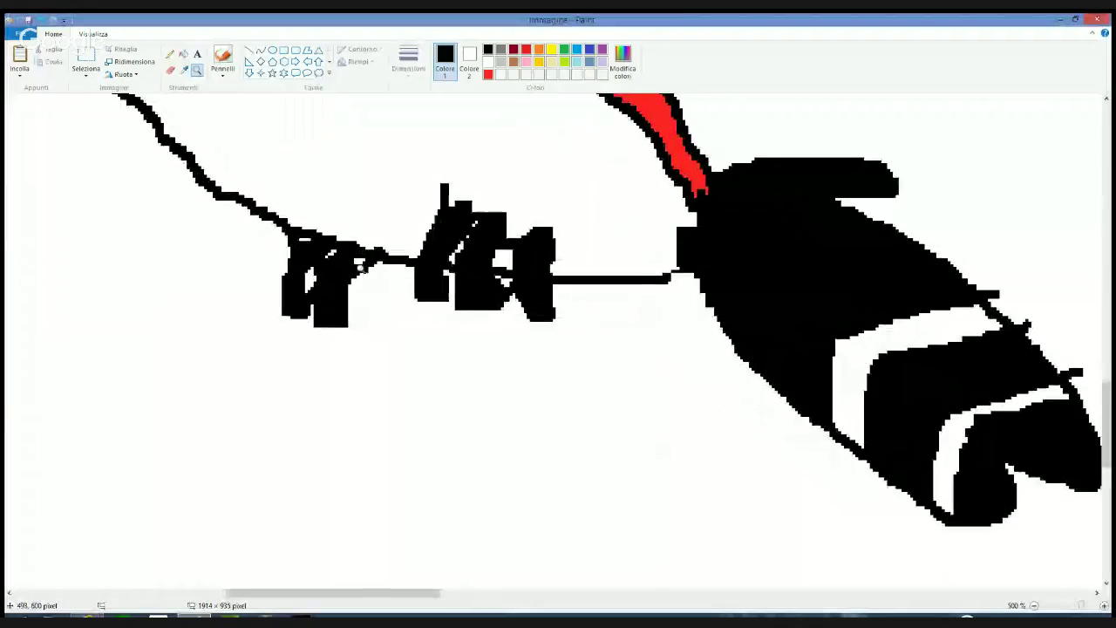
{"action": "left_click", "coordinate": [187, 58]}
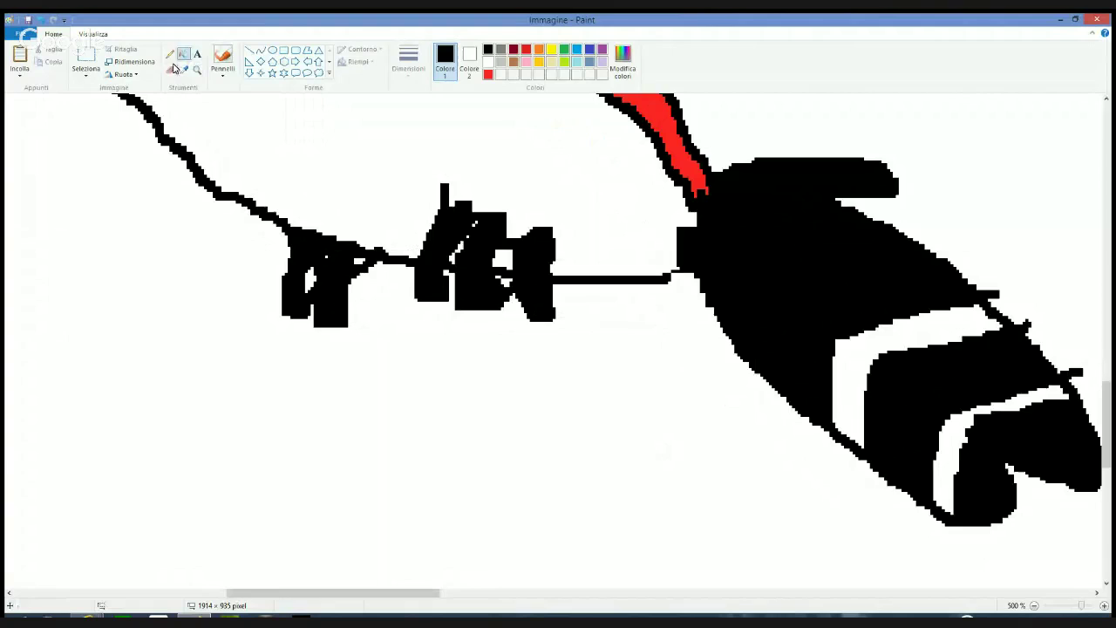
{"action": "left_click", "coordinate": [223, 59]}
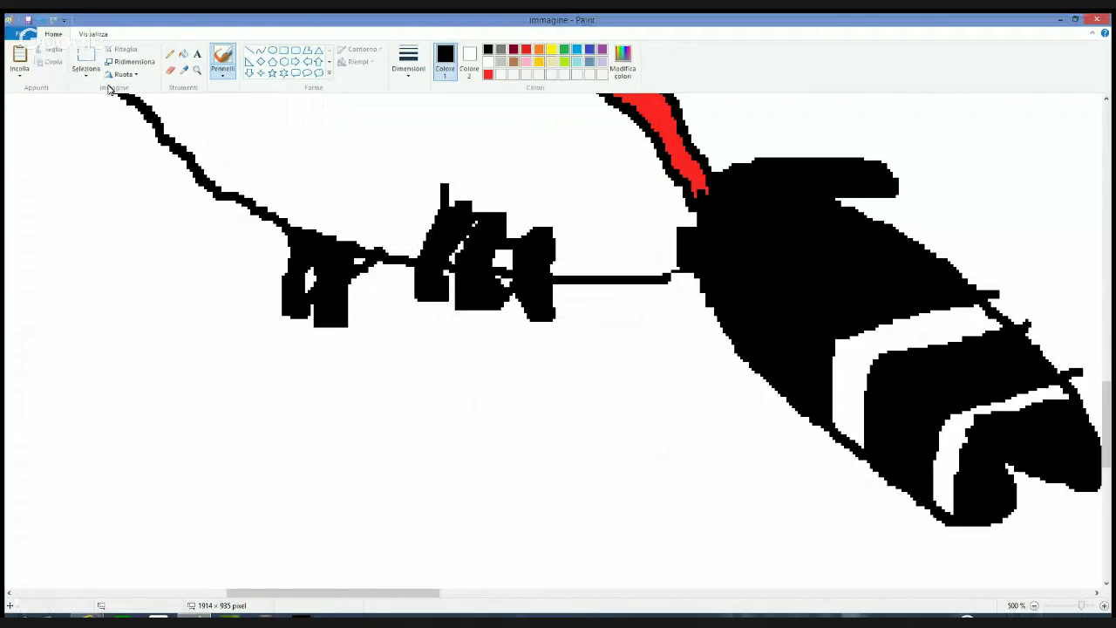
{"action": "left_click", "coordinate": [198, 72]}
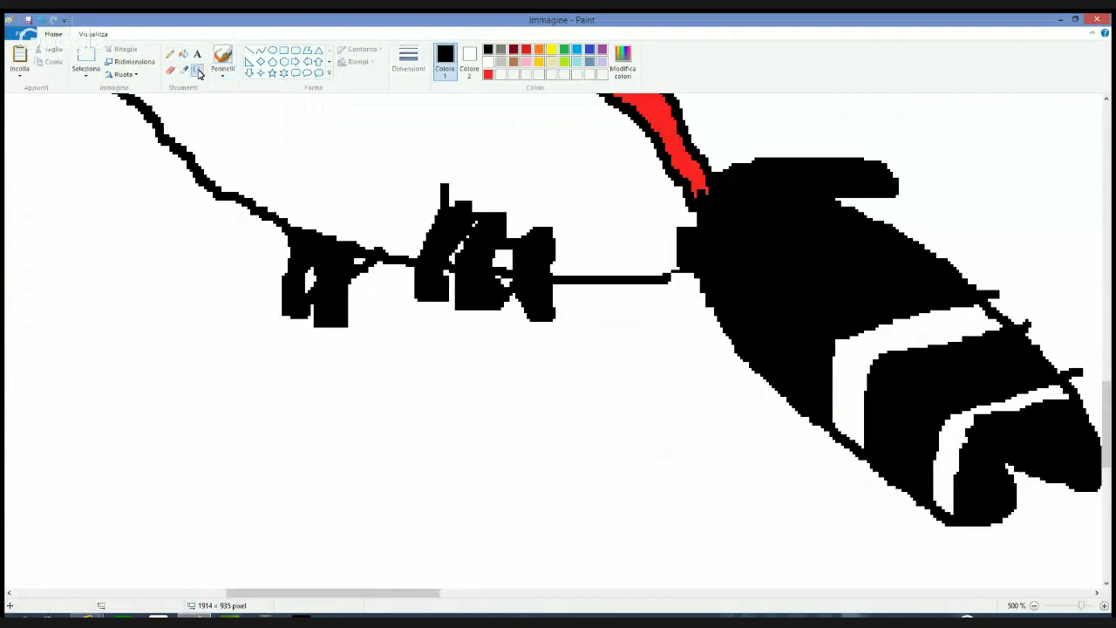
- Define a pale cyan with RGB 198, 255, 255 as the drawing colour and fill the bird's white belly with it
{"action": "right_click", "coordinate": [252, 142]}
{"action": "right_click", "coordinate": [252, 142]}
{"action": "right_click", "coordinate": [252, 142]}
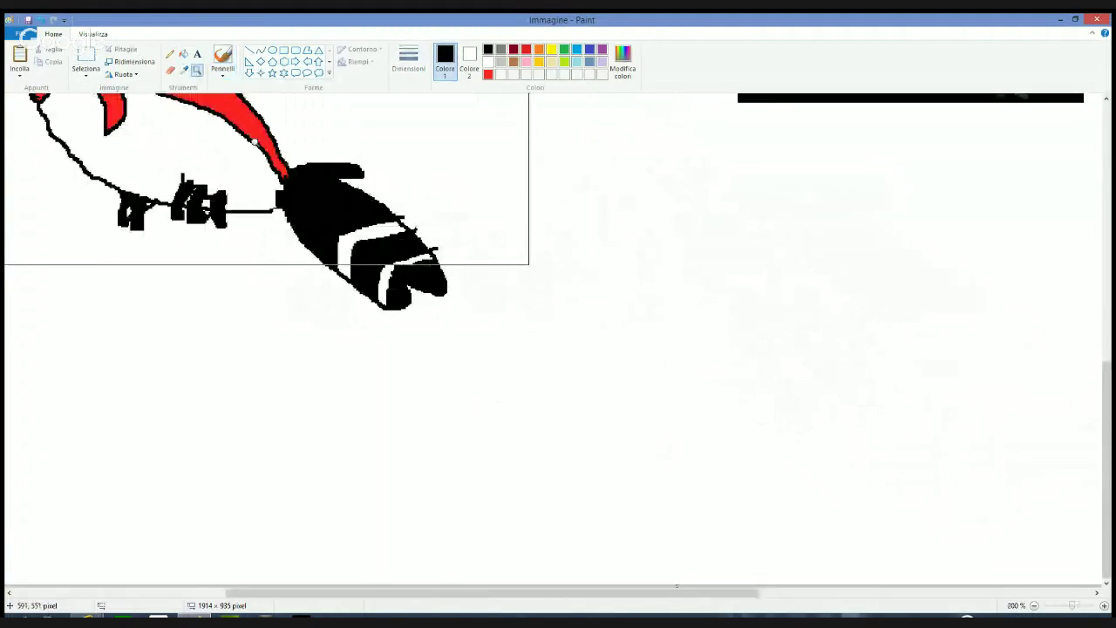
{"action": "right_click", "coordinate": [275, 200]}
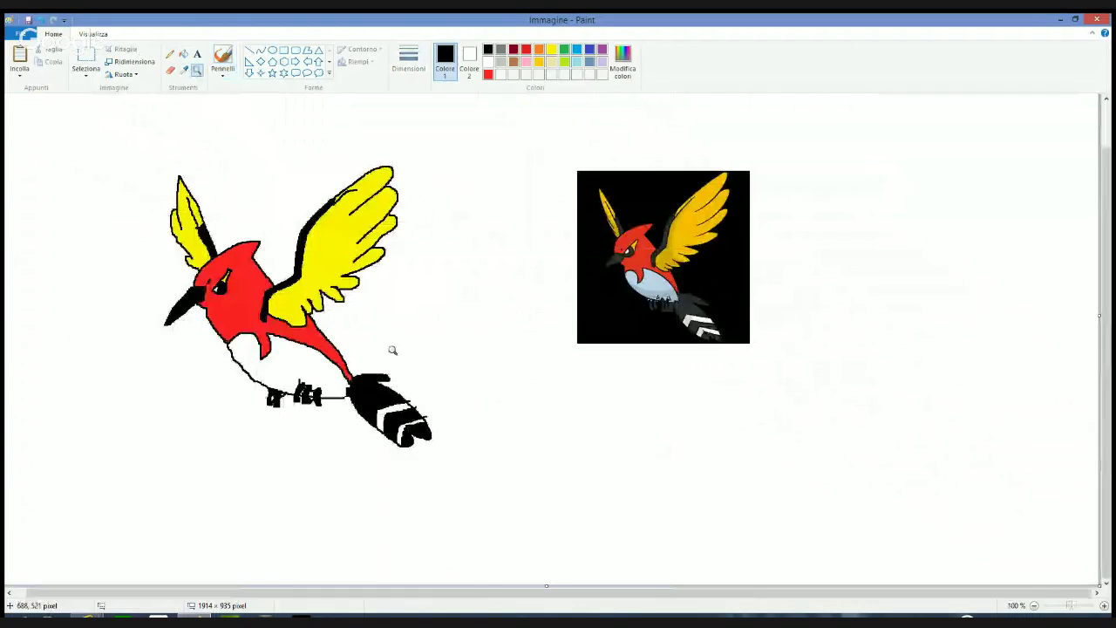
{"action": "left_click", "coordinate": [502, 63]}
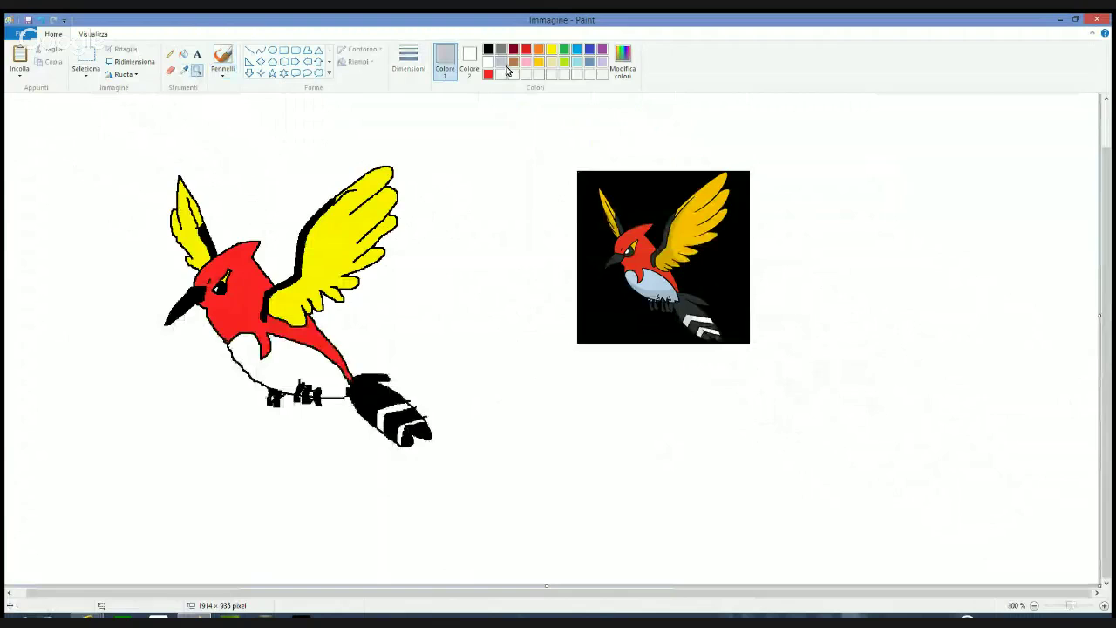
{"action": "left_click", "coordinate": [622, 61]}
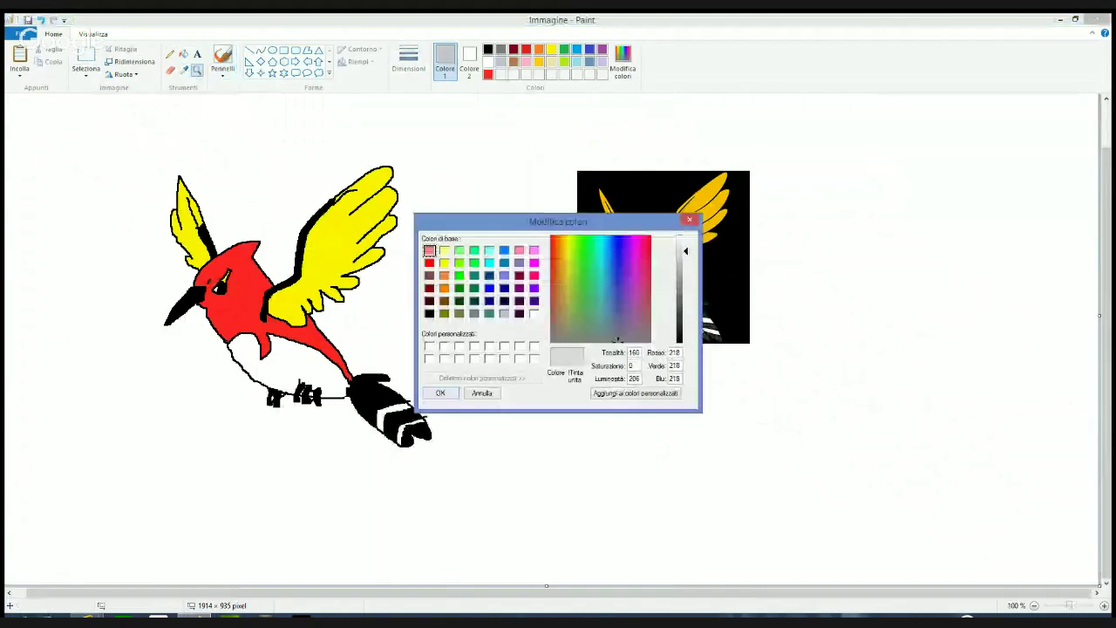
{"action": "left_click", "coordinate": [489, 250]}
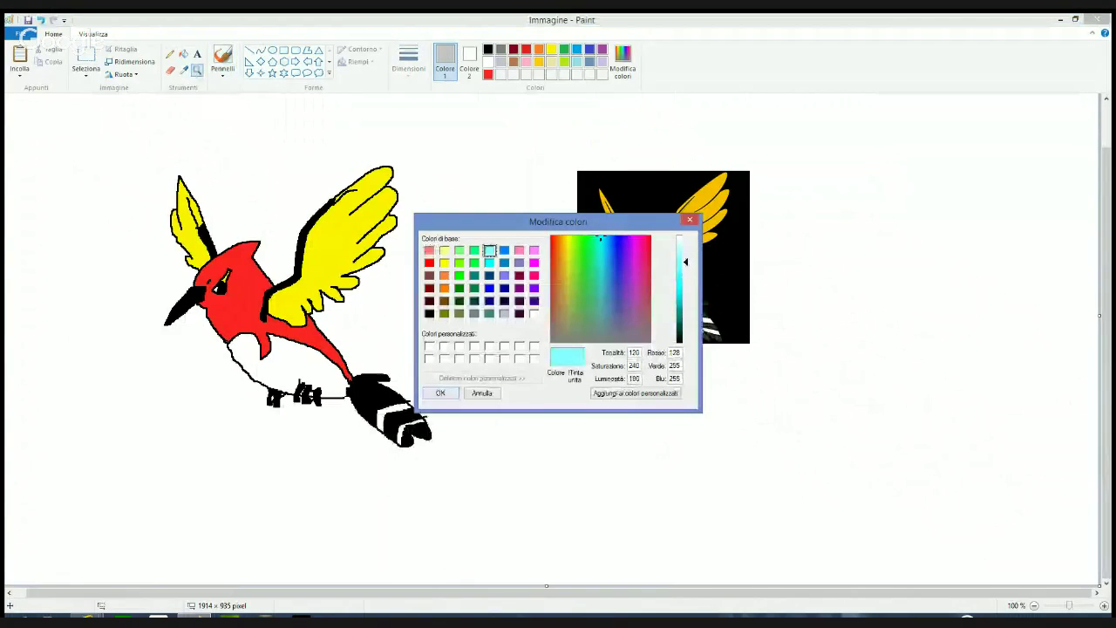
{"action": "left_click_drag", "start_coordinate": [686, 262], "coordinate": [685, 248]}
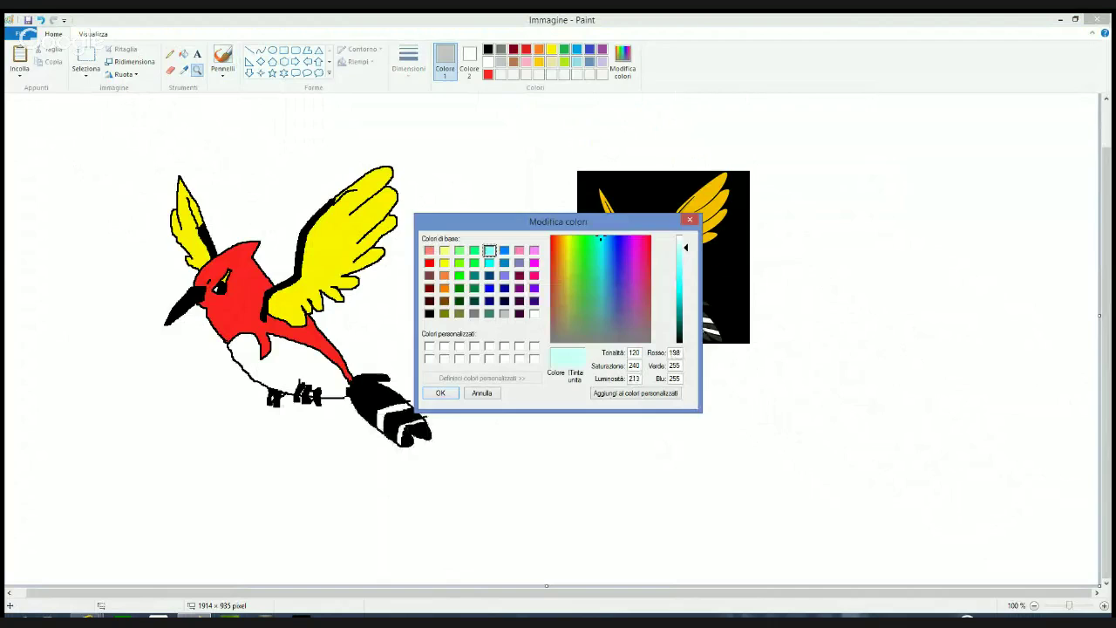
{"action": "left_click", "coordinate": [441, 393]}
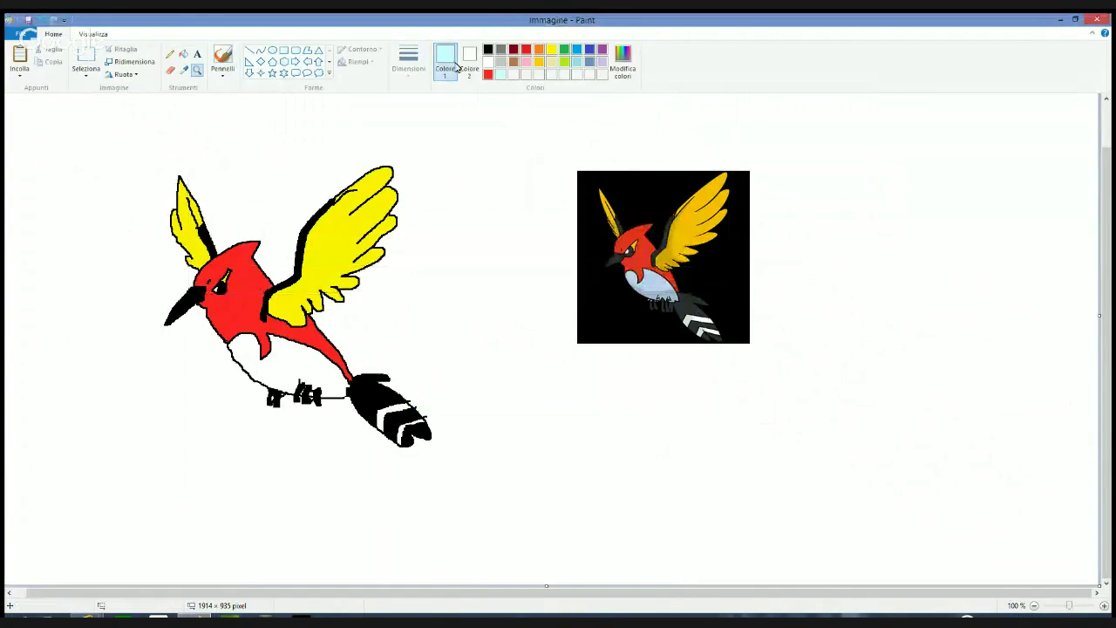
{"action": "left_click", "coordinate": [183, 54]}
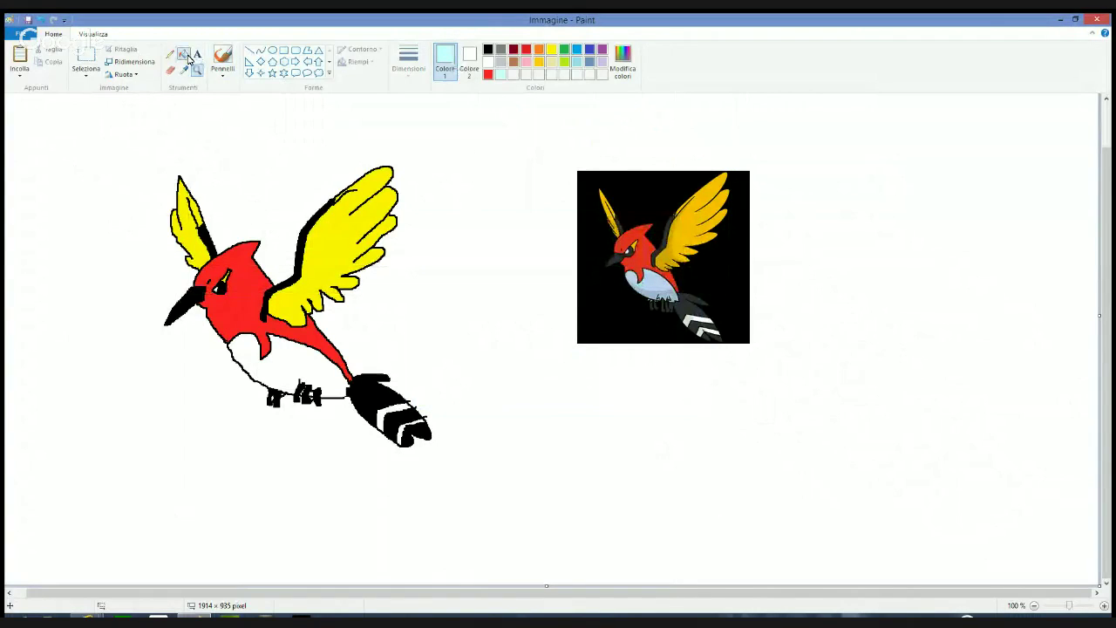
{"action": "left_click", "coordinate": [296, 365]}
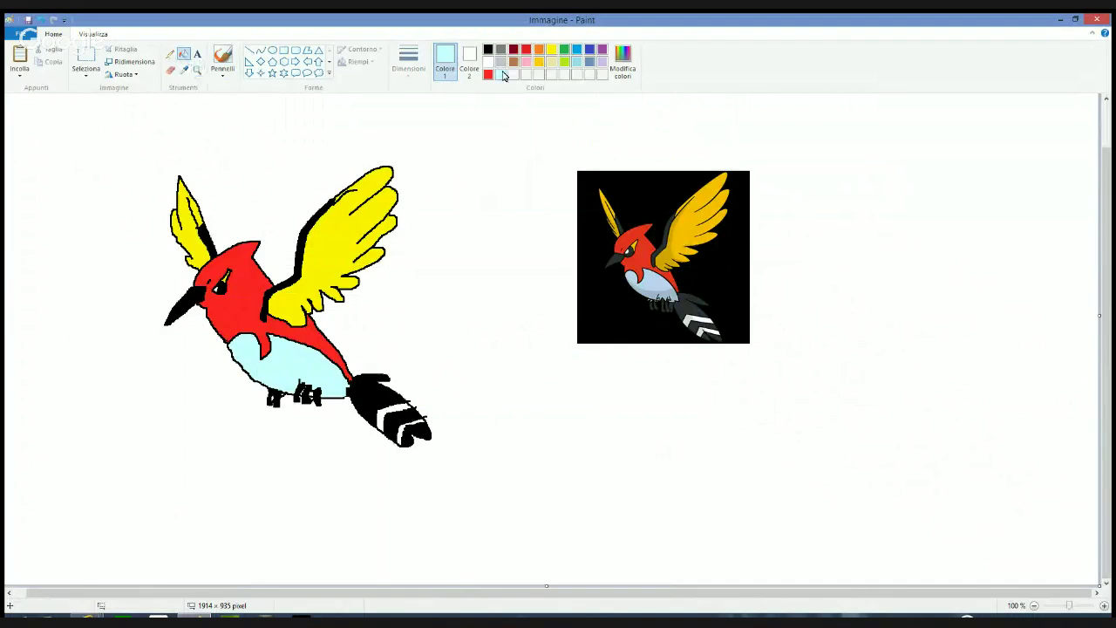
- Mix a muted grey-blue custom drawing colour with RGB 167, 209, 218
{"action": "left_click", "coordinate": [500, 61]}
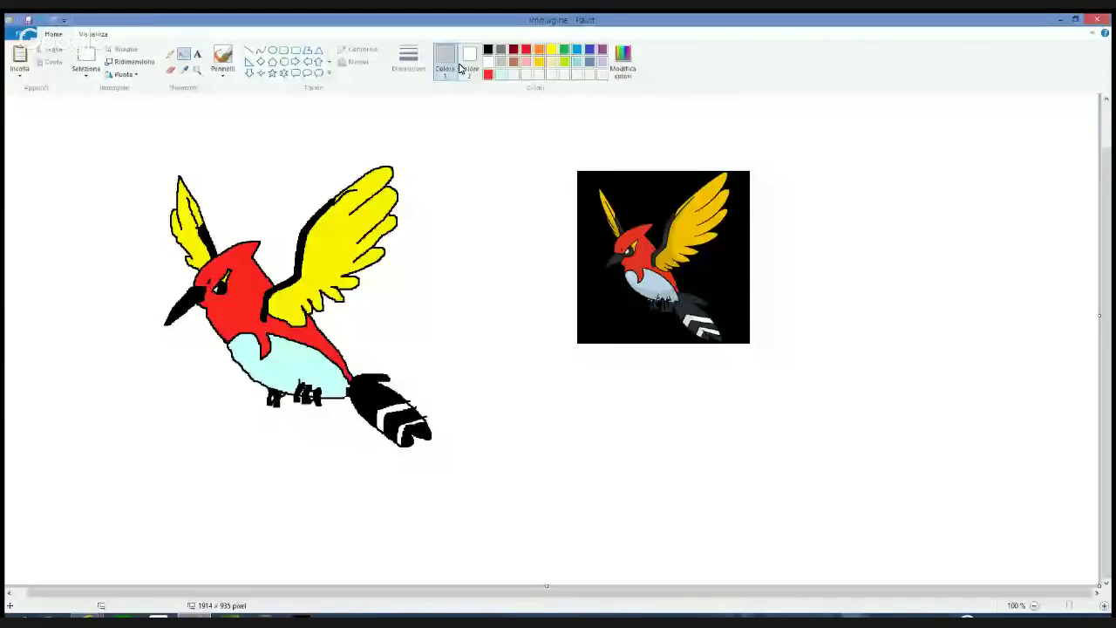
{"action": "left_click", "coordinate": [623, 61]}
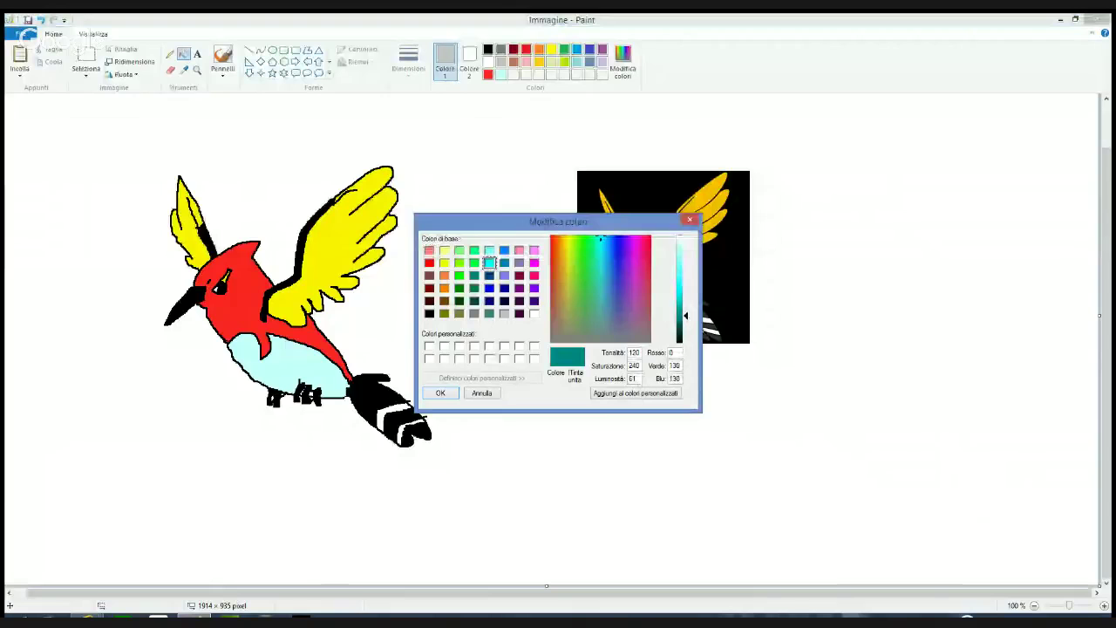
{"action": "left_click", "coordinate": [504, 313]}
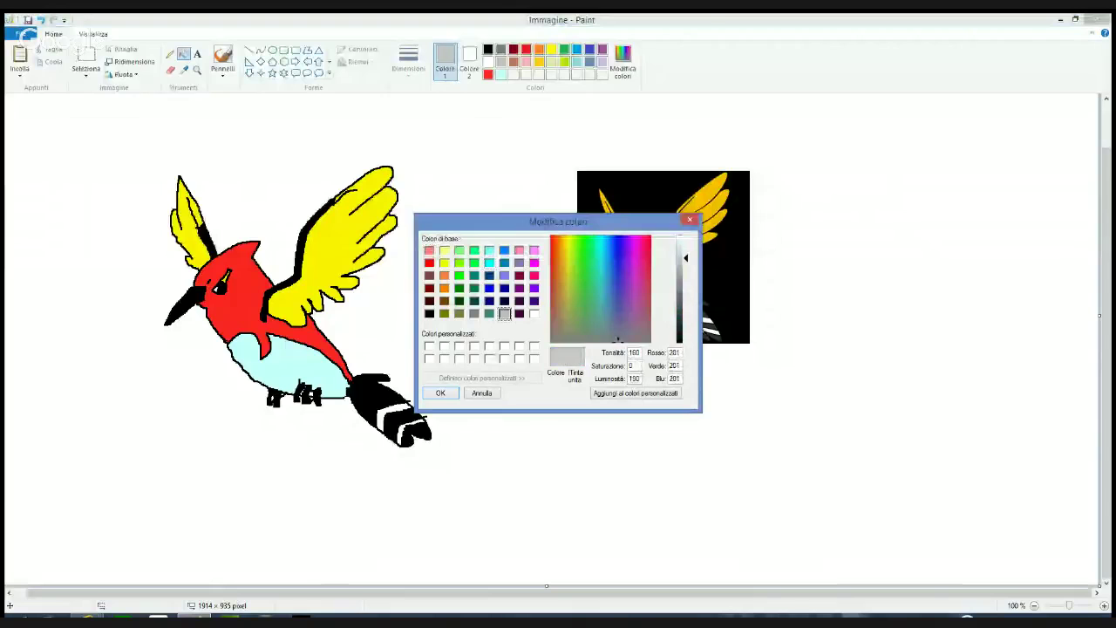
{"action": "left_click", "coordinate": [680, 270]}
{"action": "left_click", "coordinate": [608, 276]}
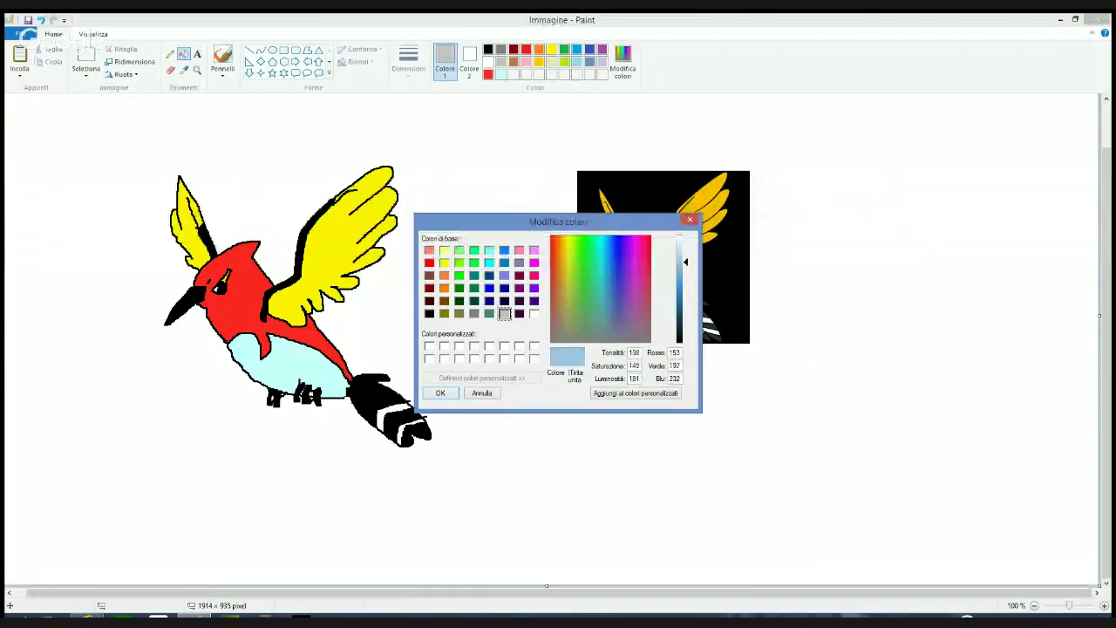
{"action": "left_click", "coordinate": [603, 317]}
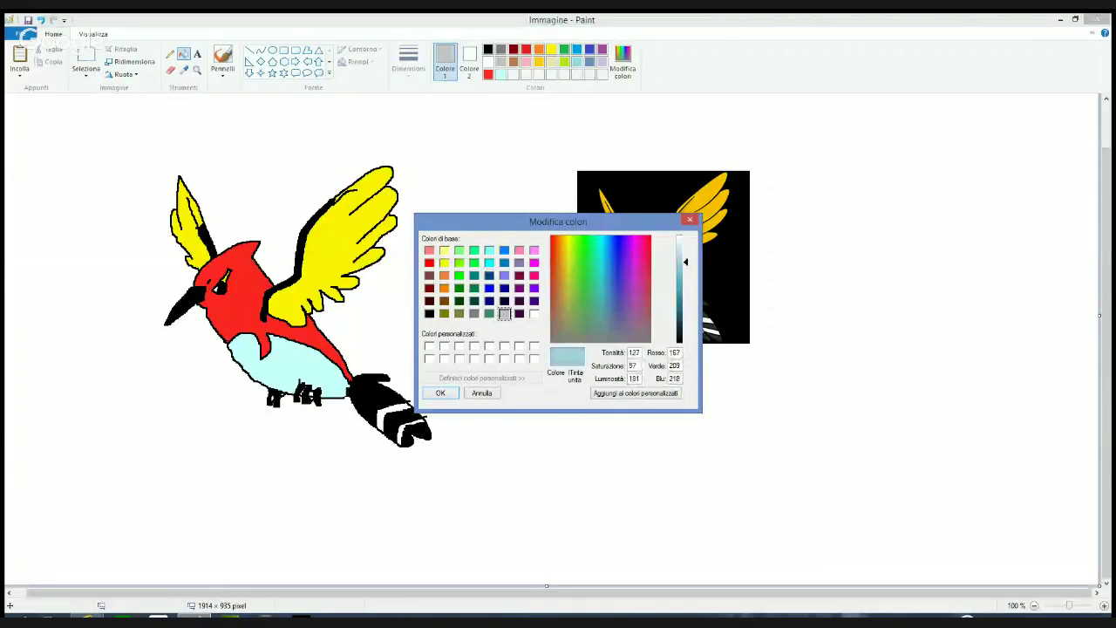